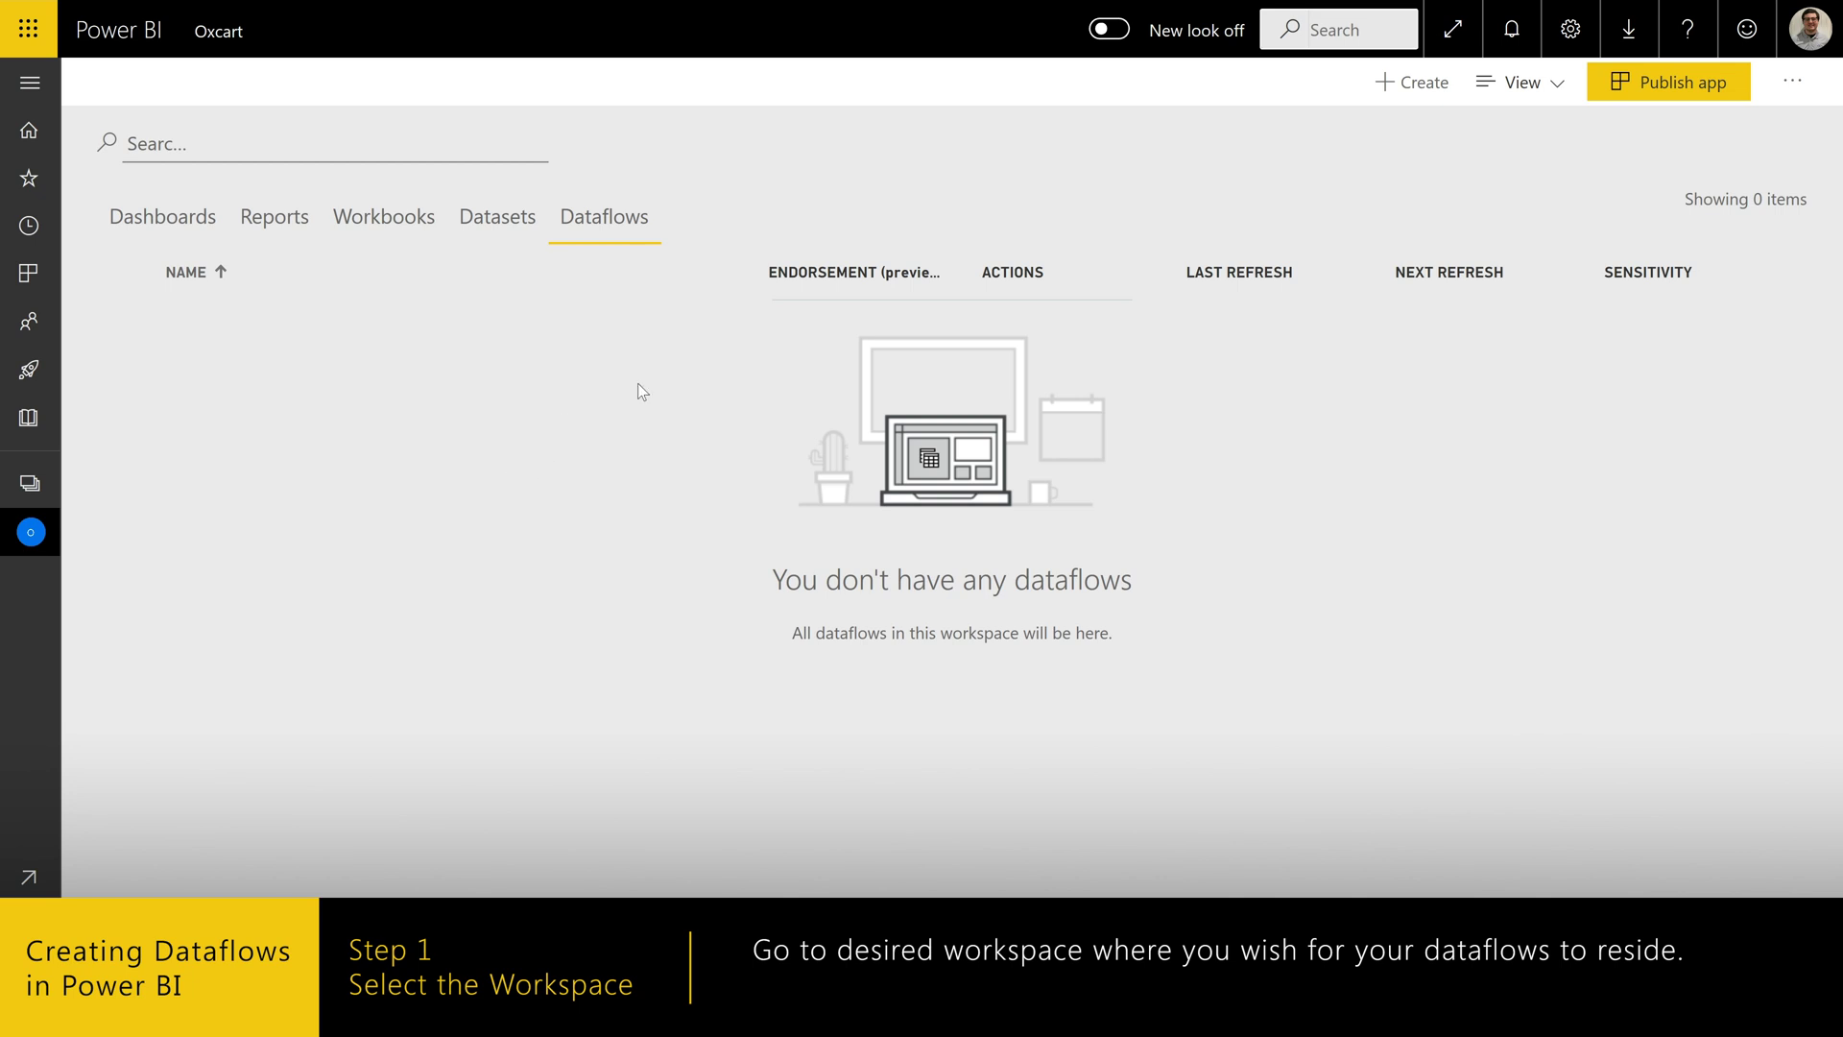
- Create a new dataflow in the Oxcart workspace and start defining new entities for it
{"action": "left_click", "coordinate": [1403, 84]}
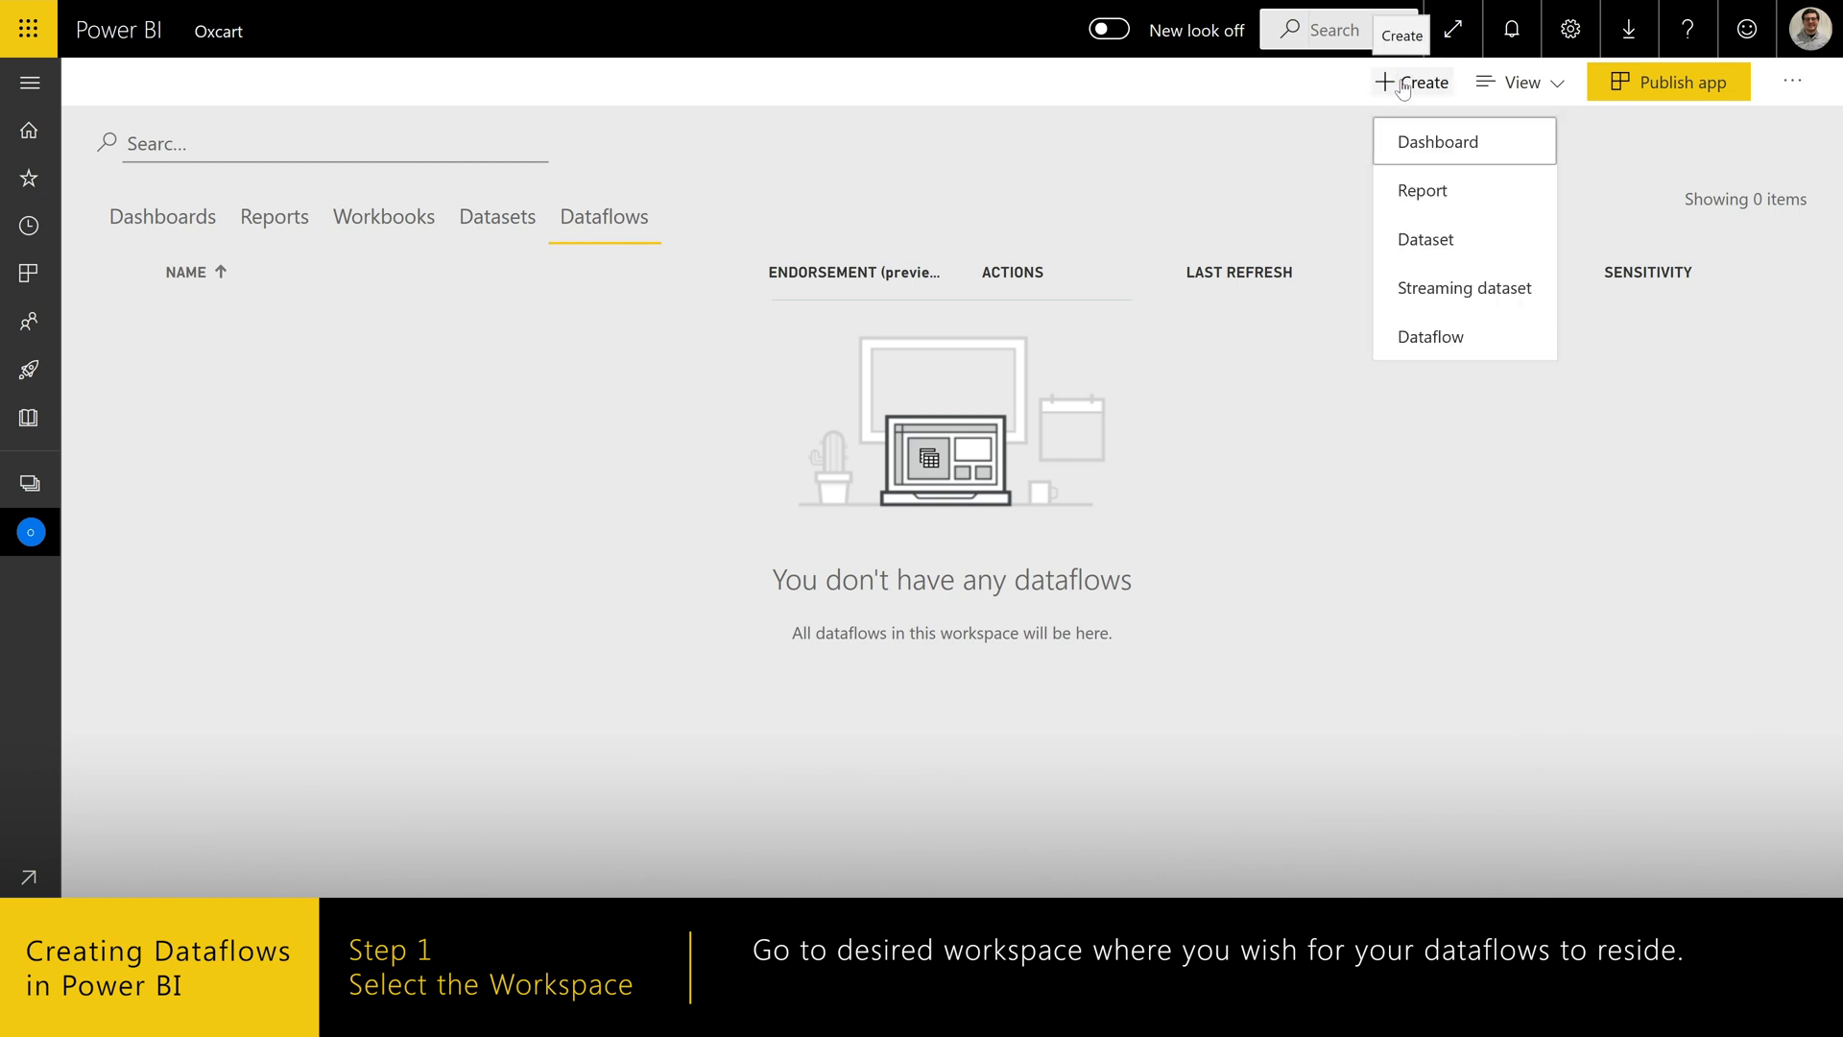
{"action": "left_click", "coordinate": [1459, 337]}
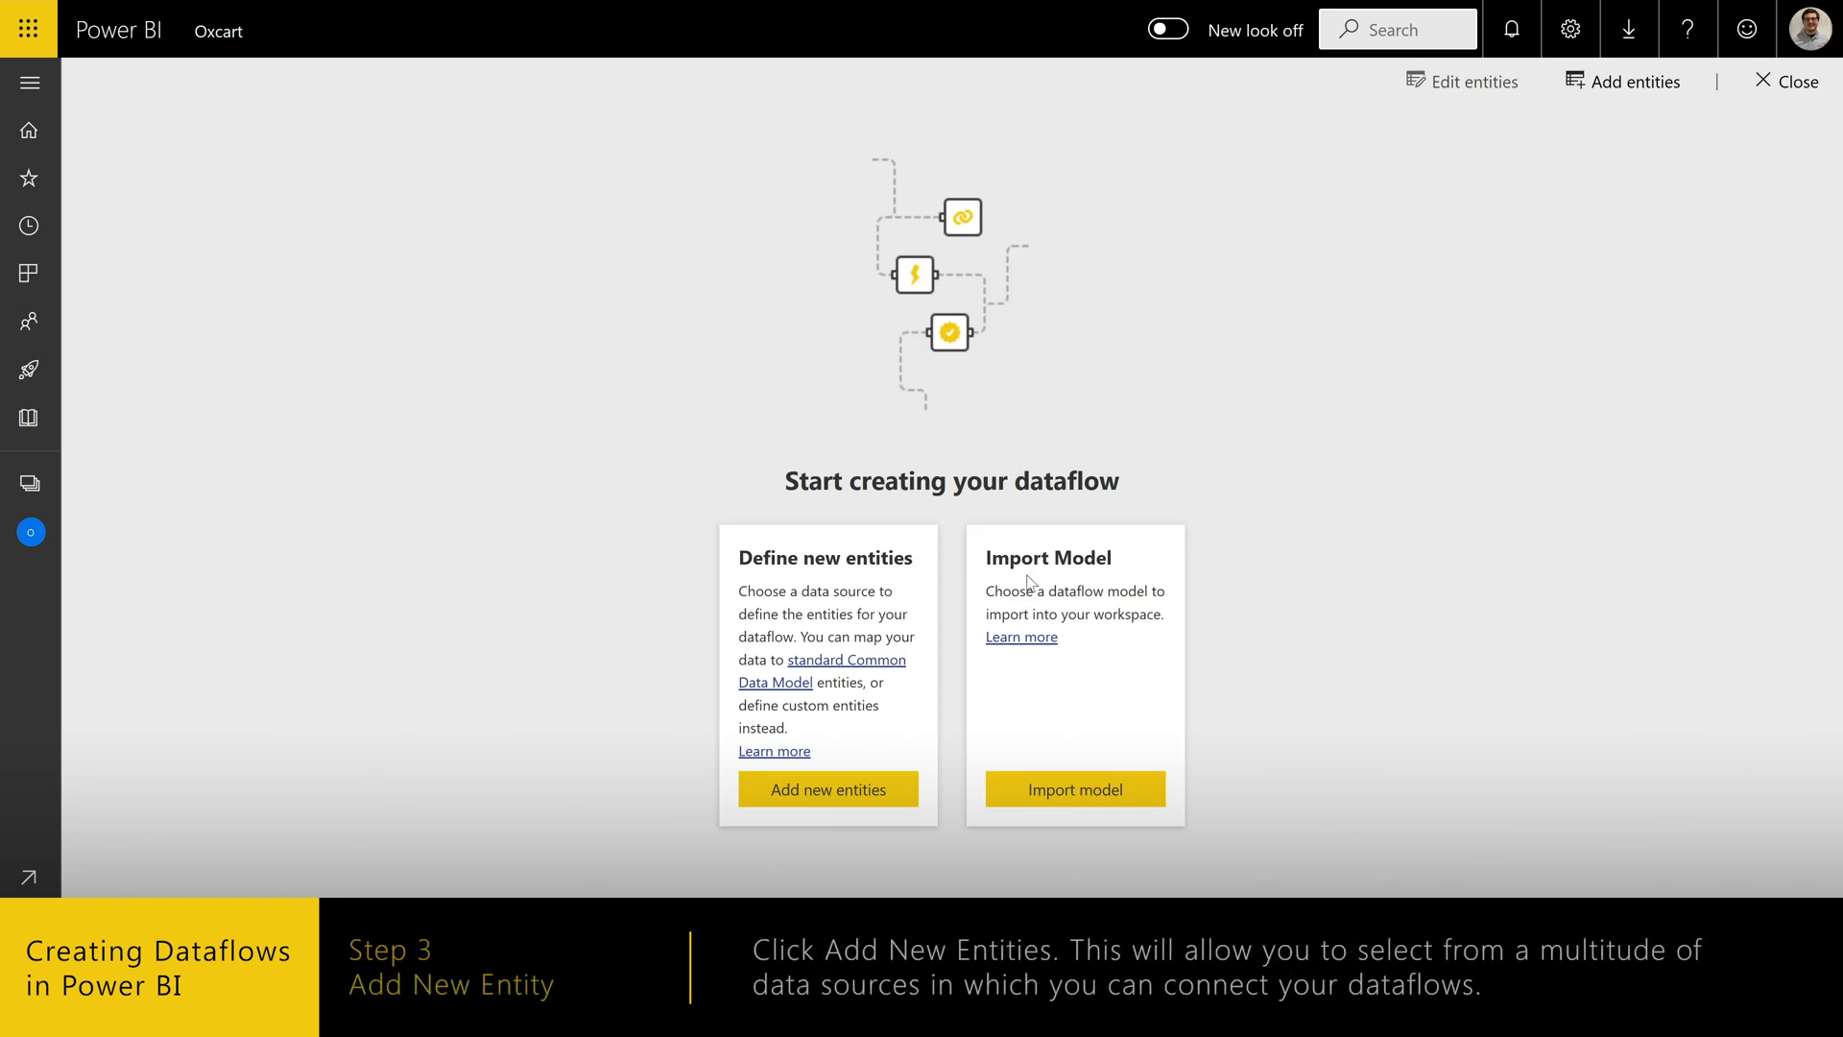
{"action": "left_click", "coordinate": [831, 805]}
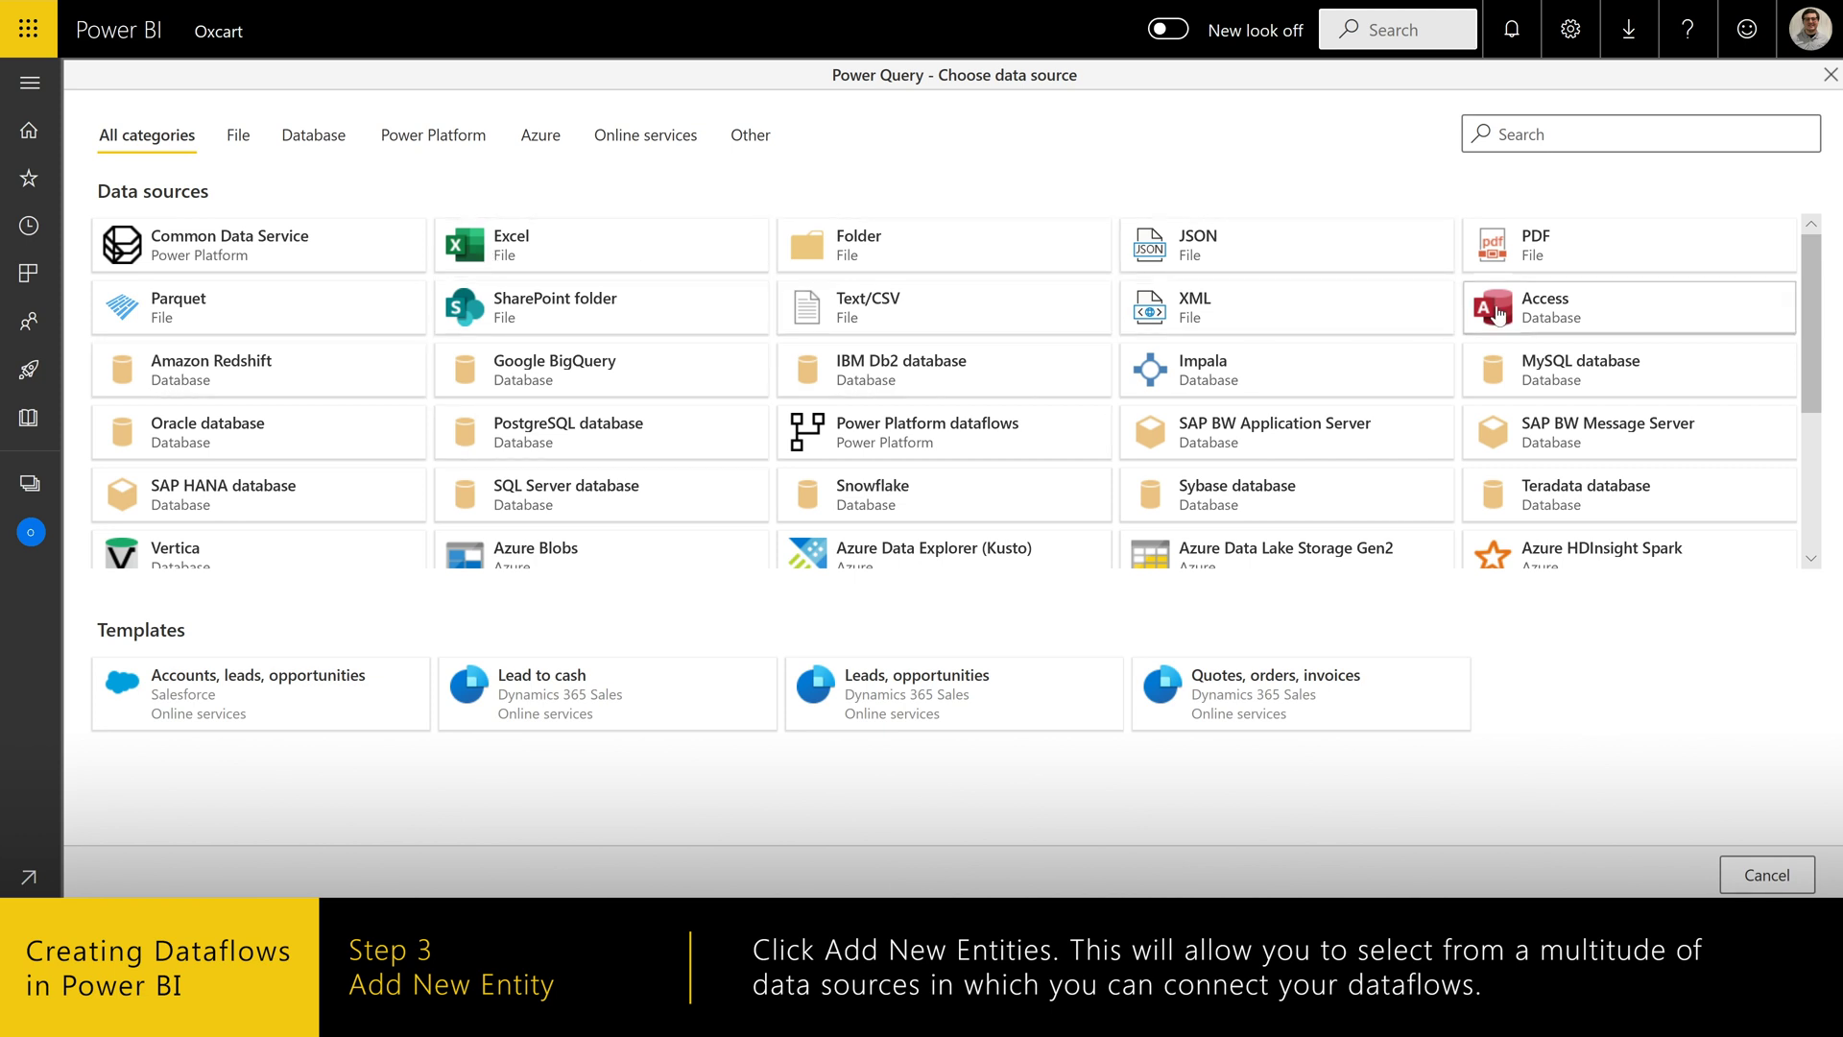
- Look through the available data sources and choose Azure SQL database for the new entity
{"action": "scroll", "coordinate": [950, 342], "scroll_direction": "down", "scroll_amount": 1}
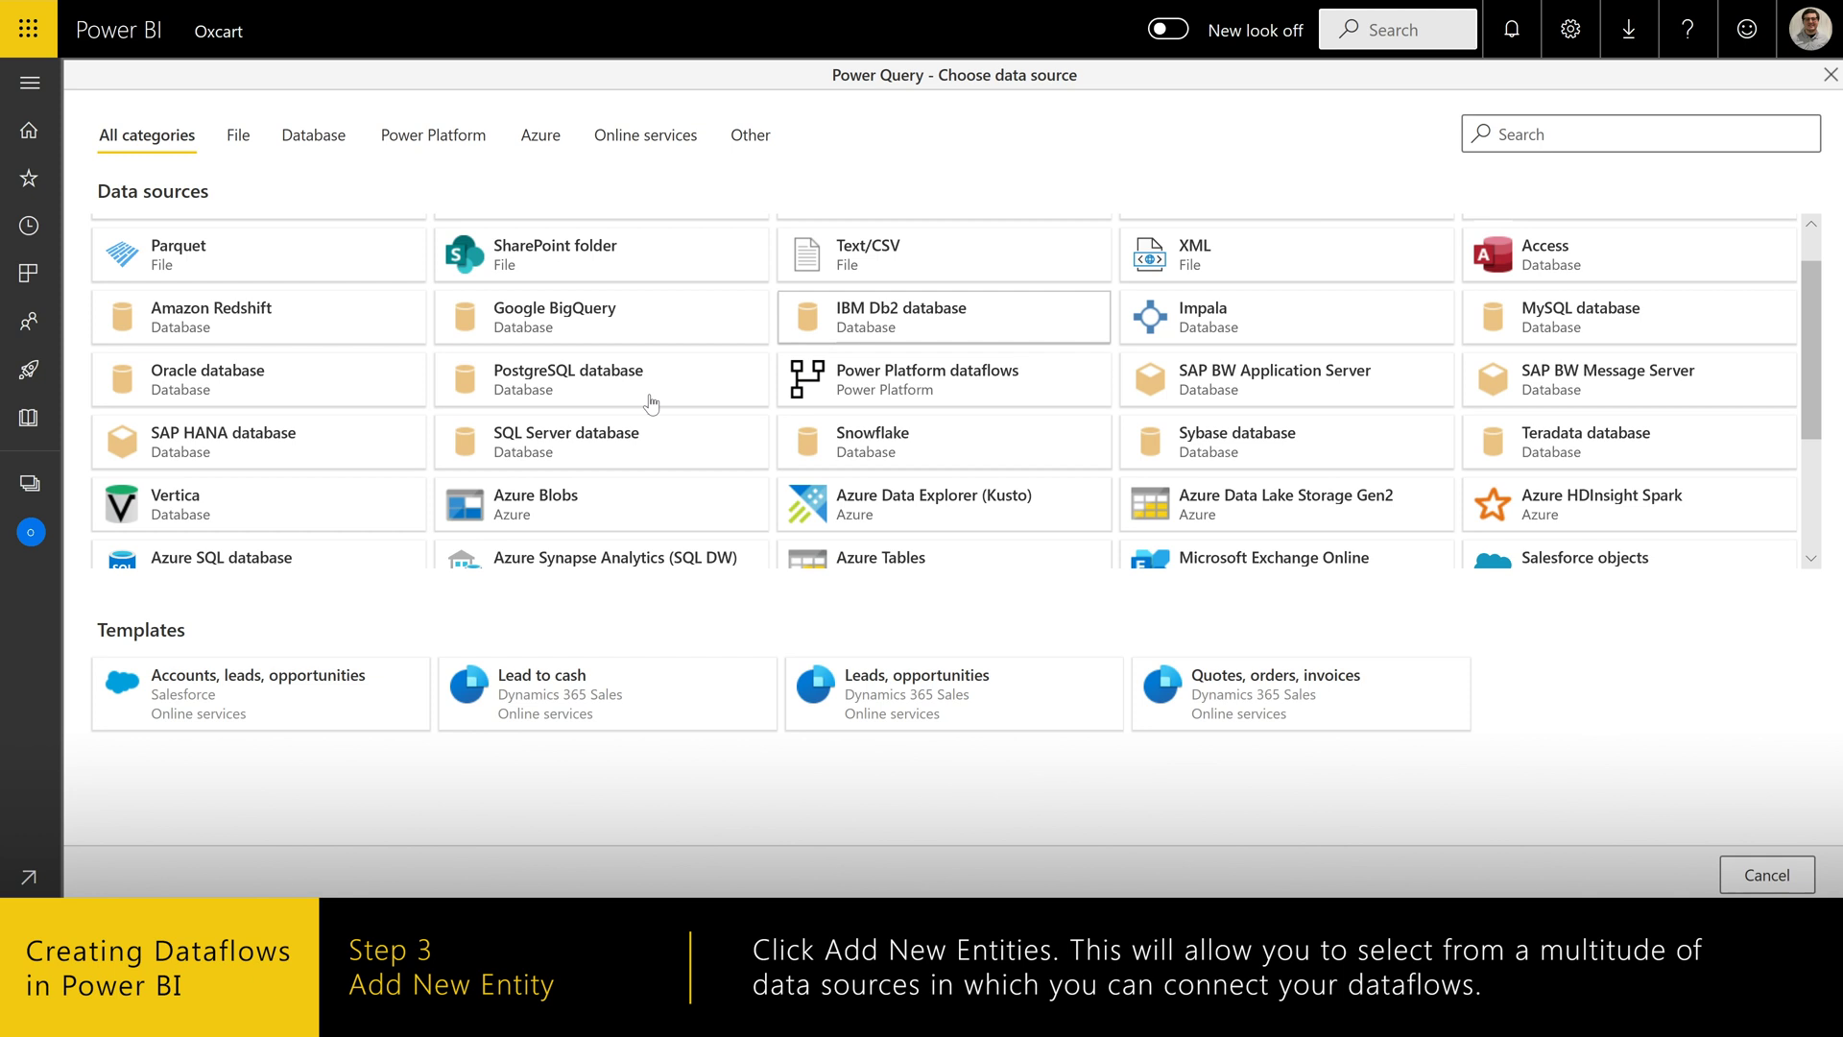
{"action": "scroll", "coordinate": [569, 441], "scroll_direction": "down", "scroll_amount": 1}
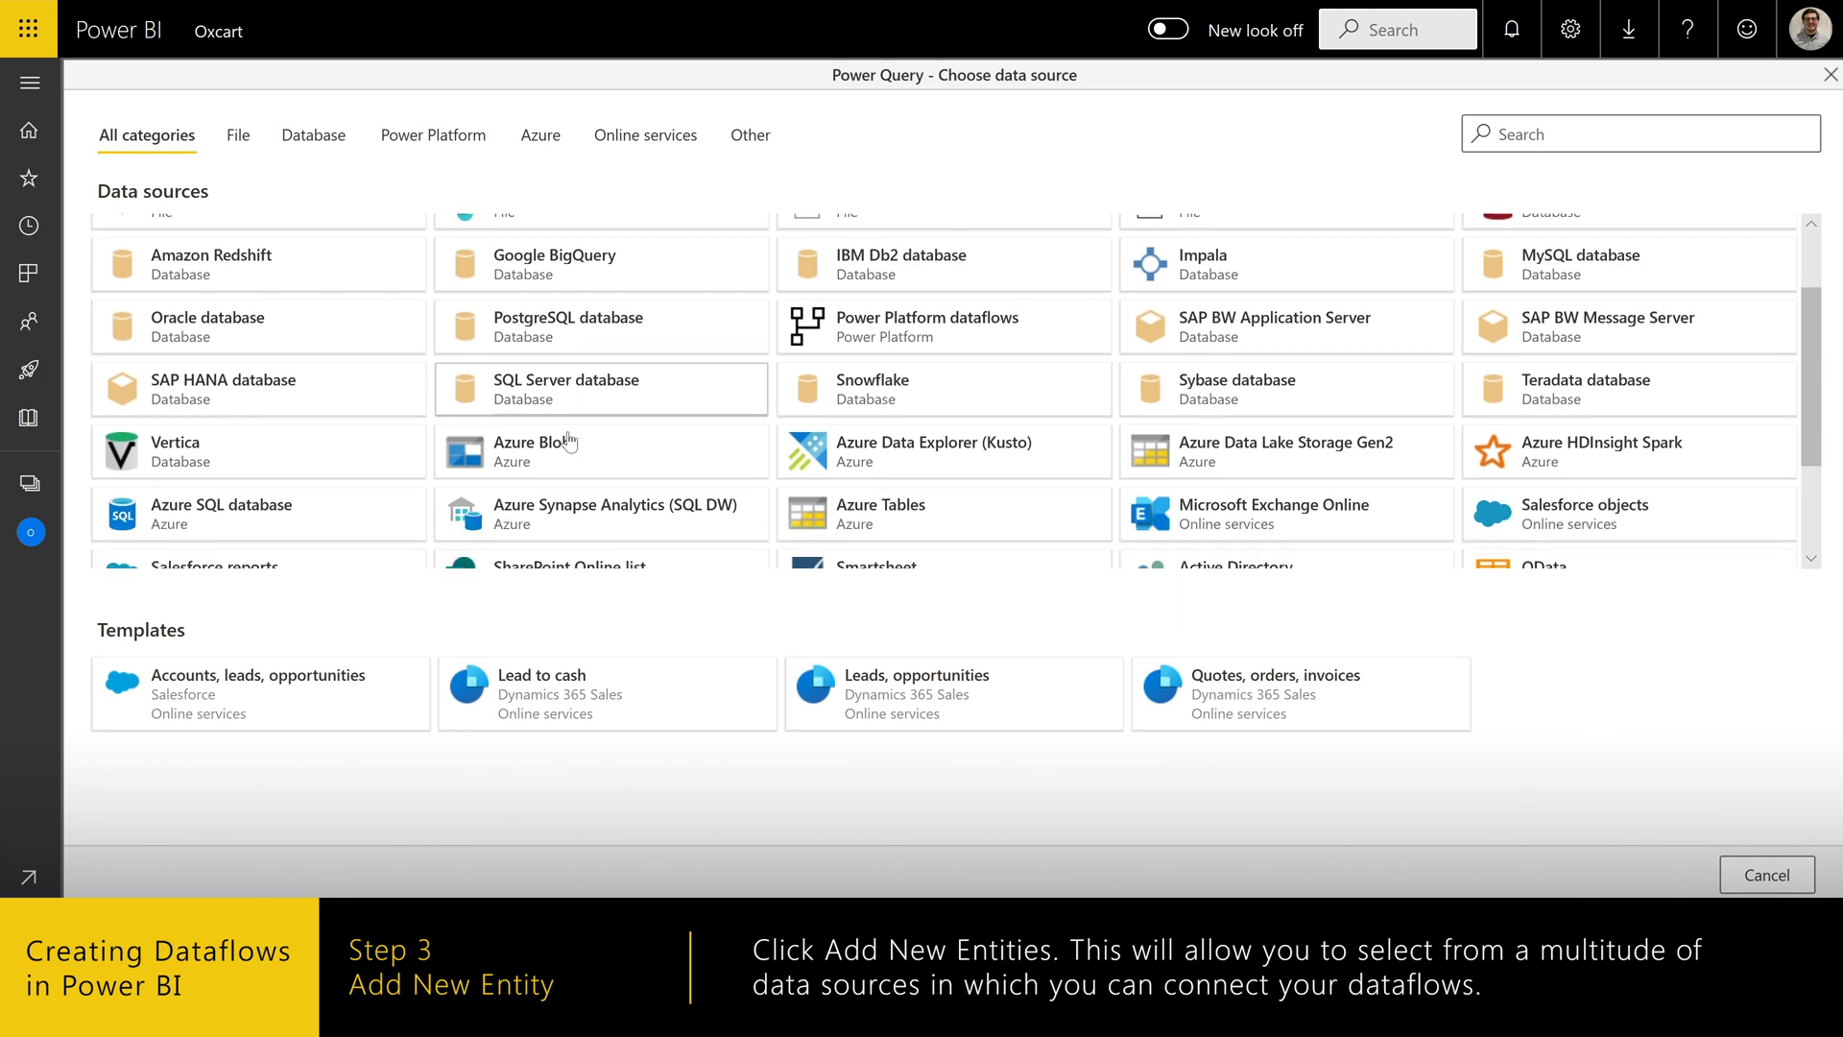
{"action": "scroll", "coordinate": [360, 427], "scroll_direction": "up", "scroll_amount": 2}
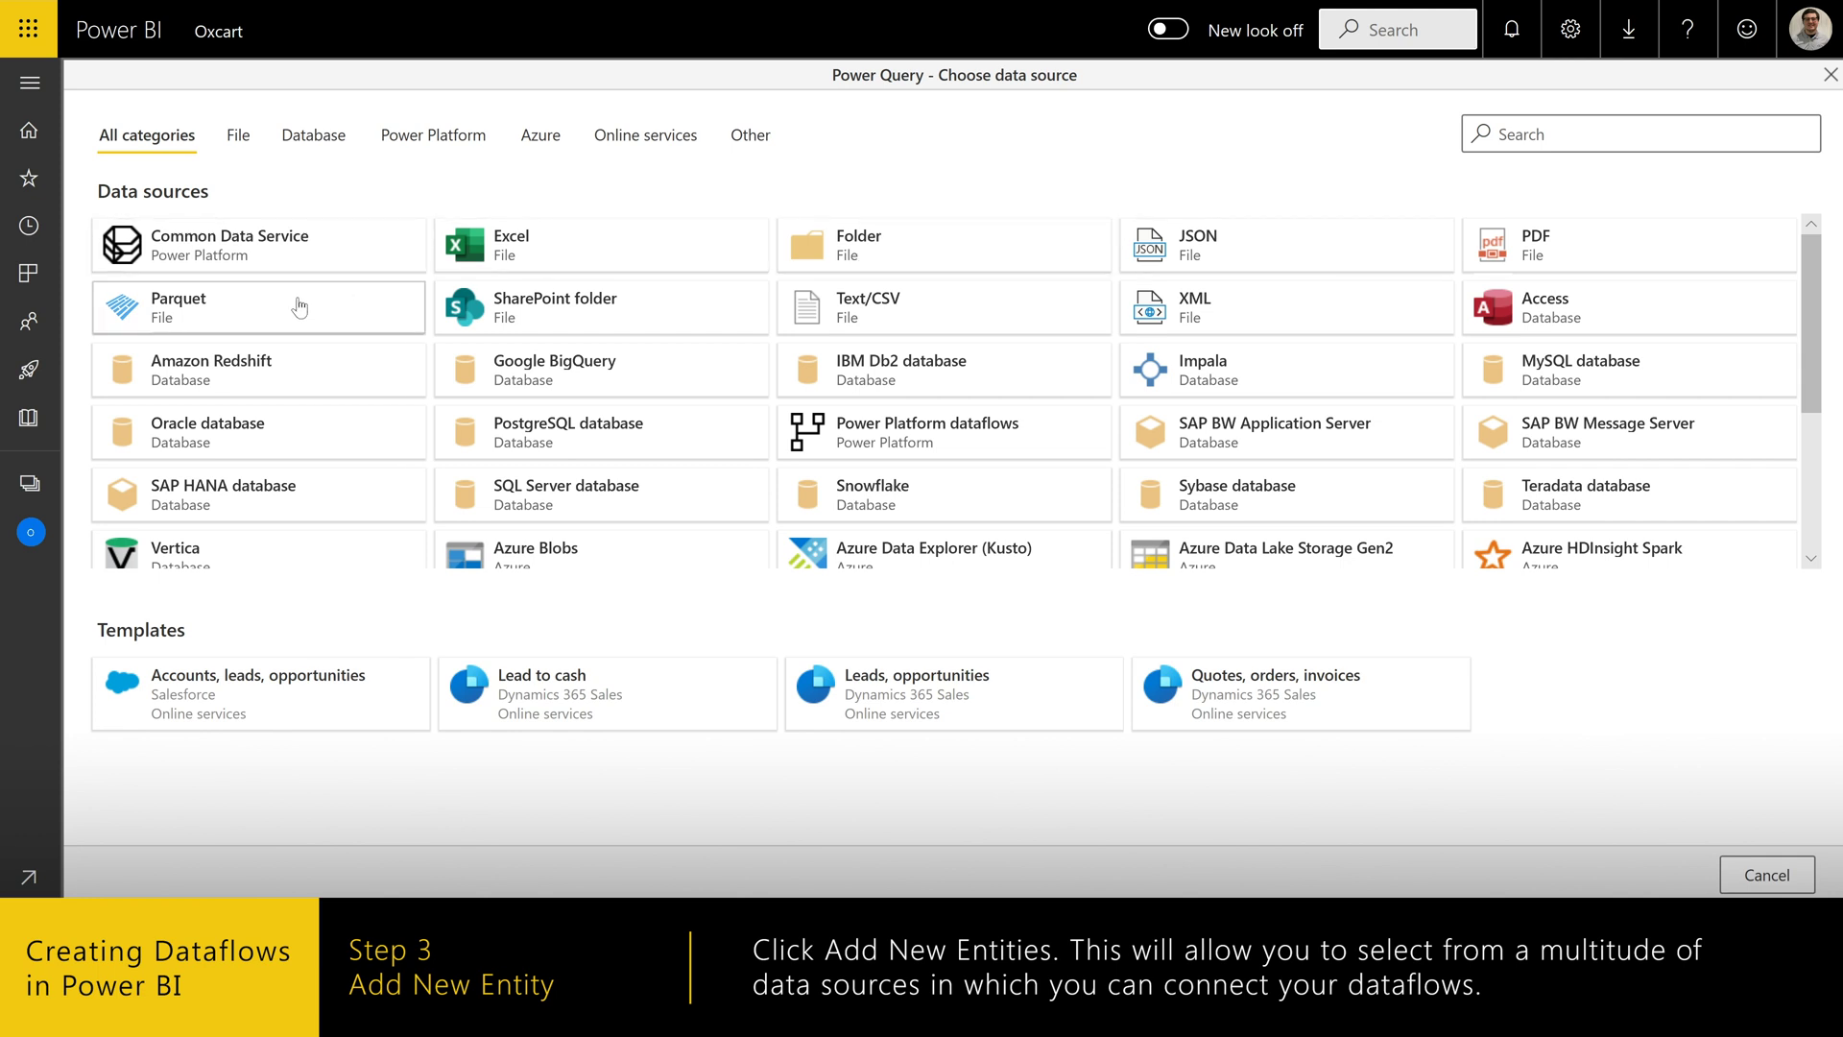
{"action": "scroll", "coordinate": [299, 306], "scroll_direction": "down", "scroll_amount": 2}
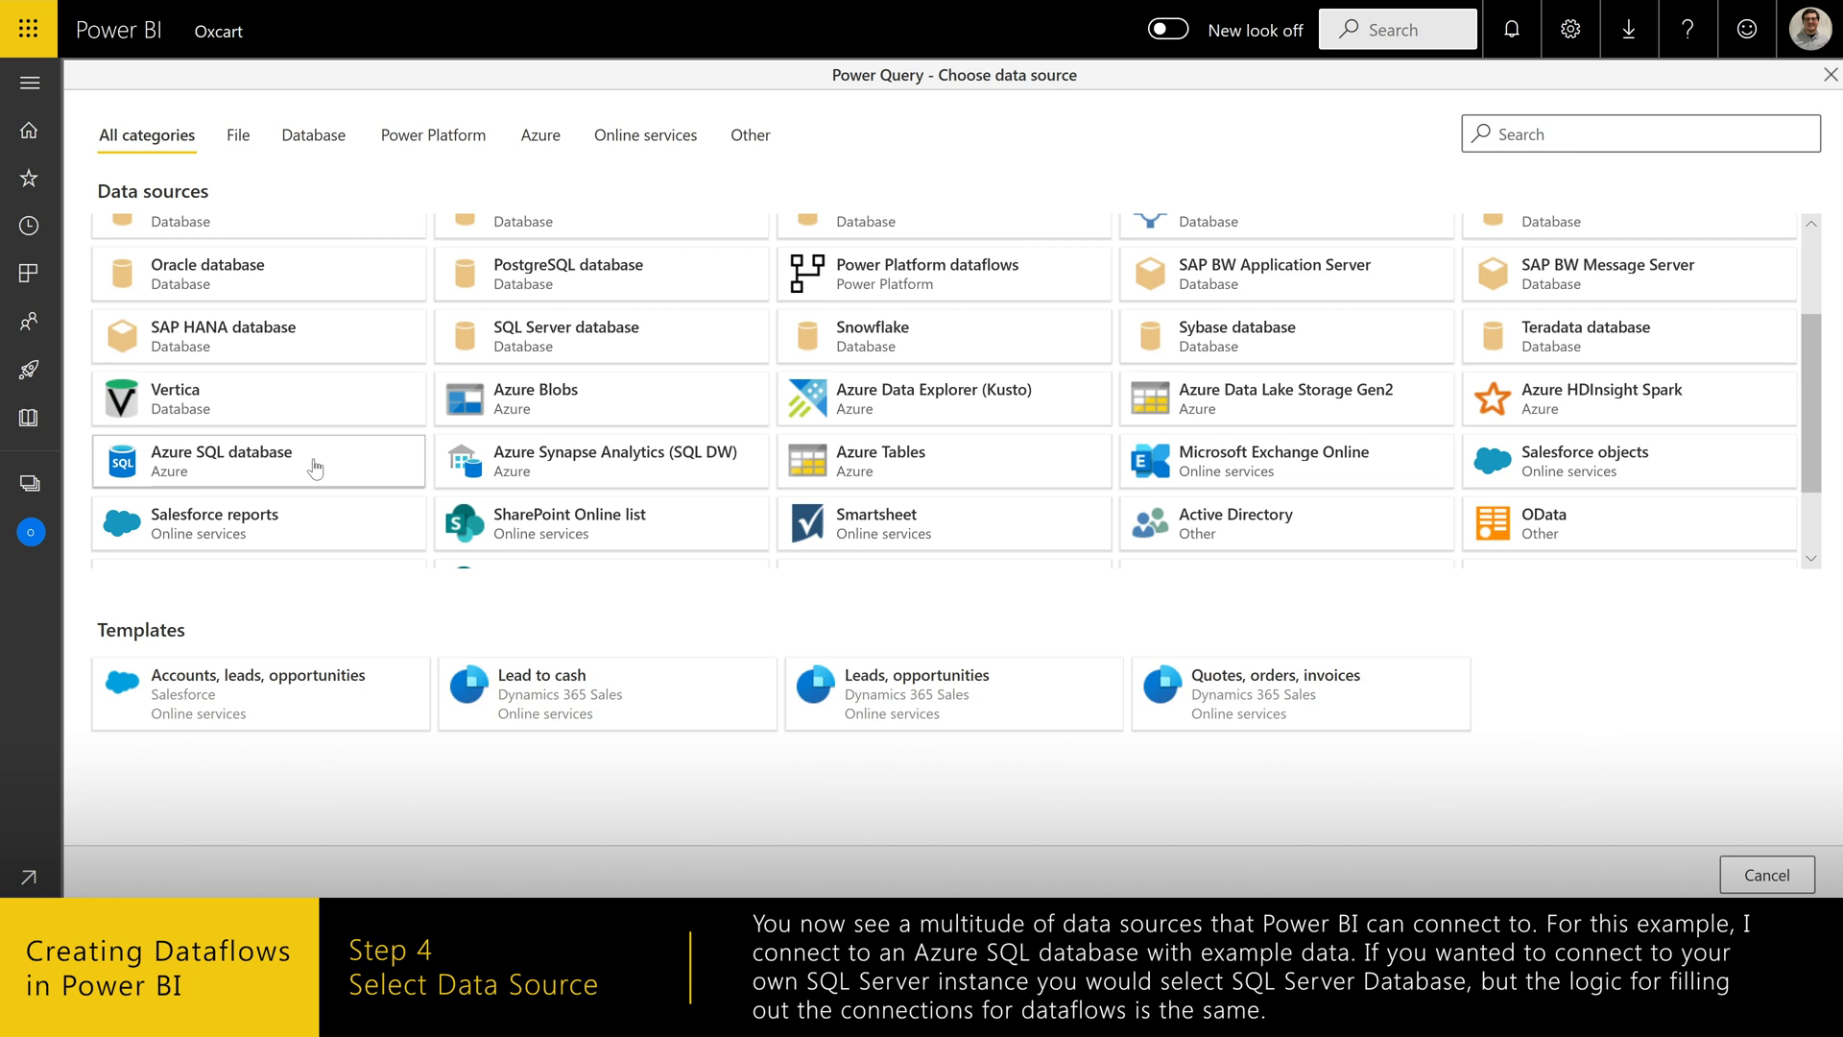
{"action": "left_click", "coordinate": [315, 468]}
- Connect to the server dfsample.database.windows.net without naming a database, keeping the automatically filled credentials
{"action": "left_click", "coordinate": [600, 195]}
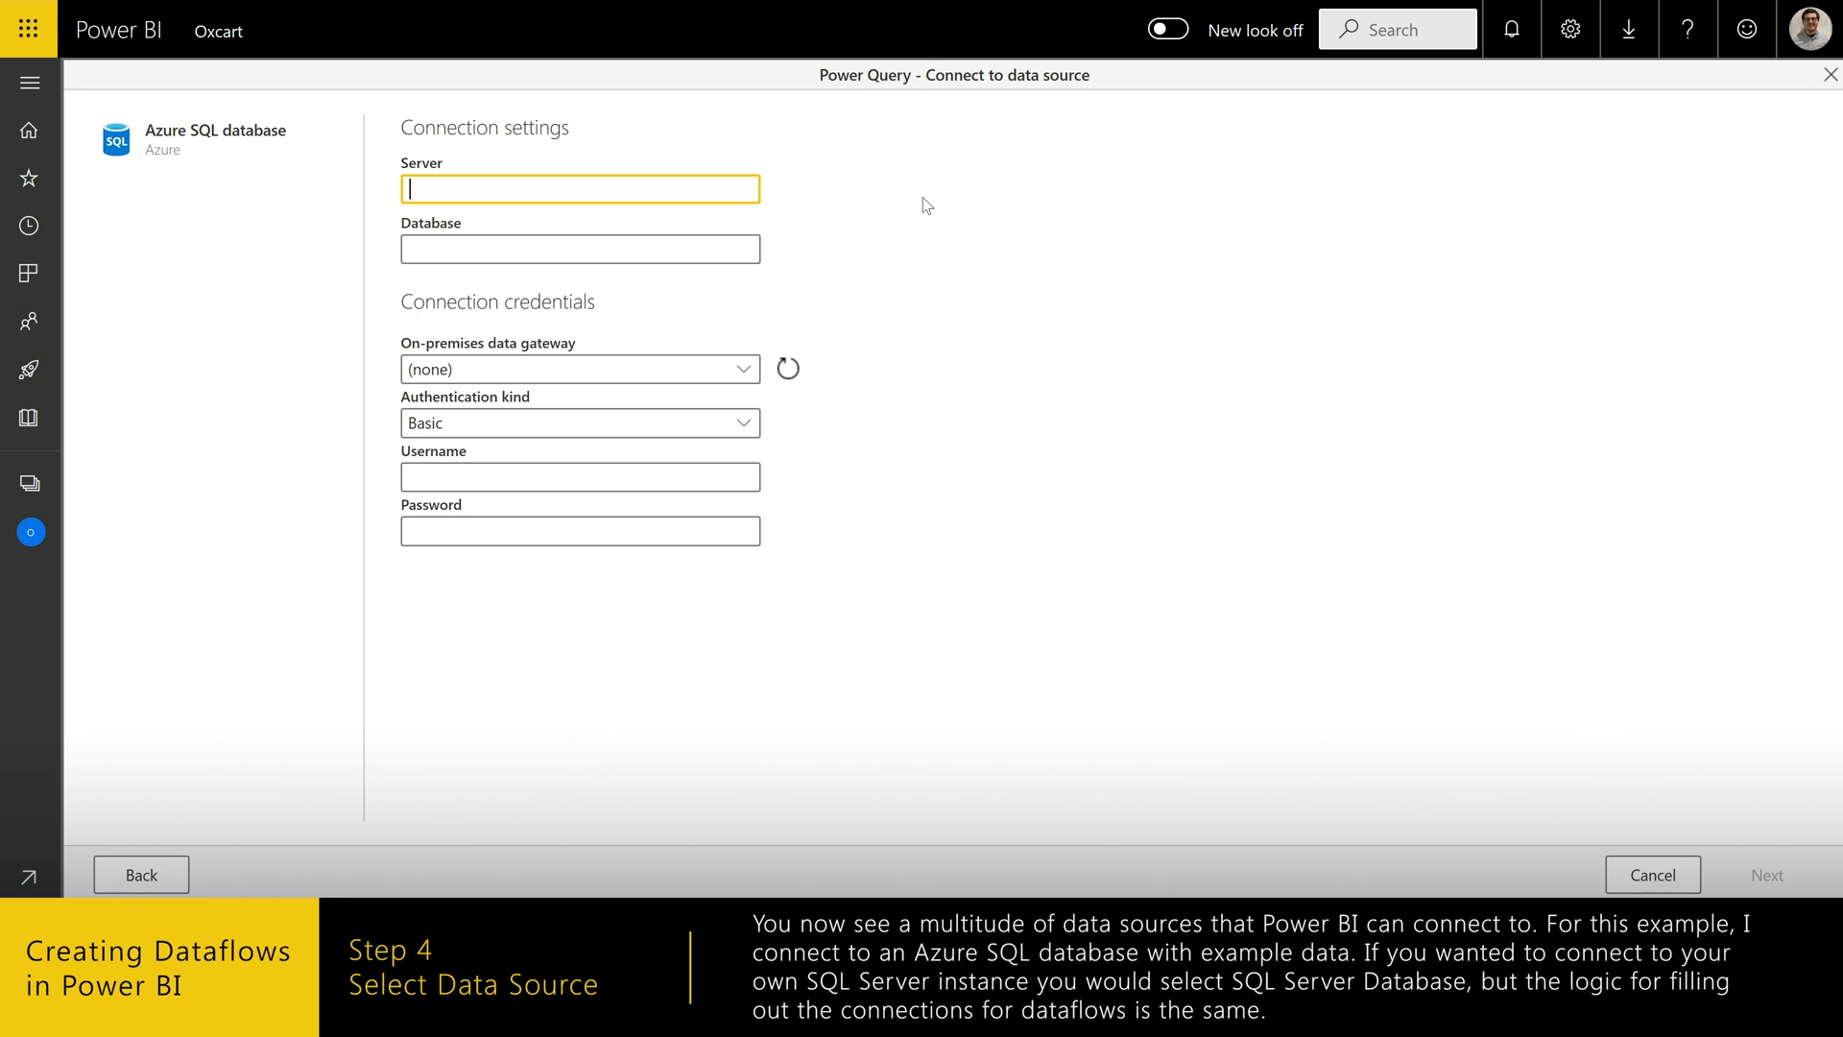
{"action": "type", "text": "dfsa"}
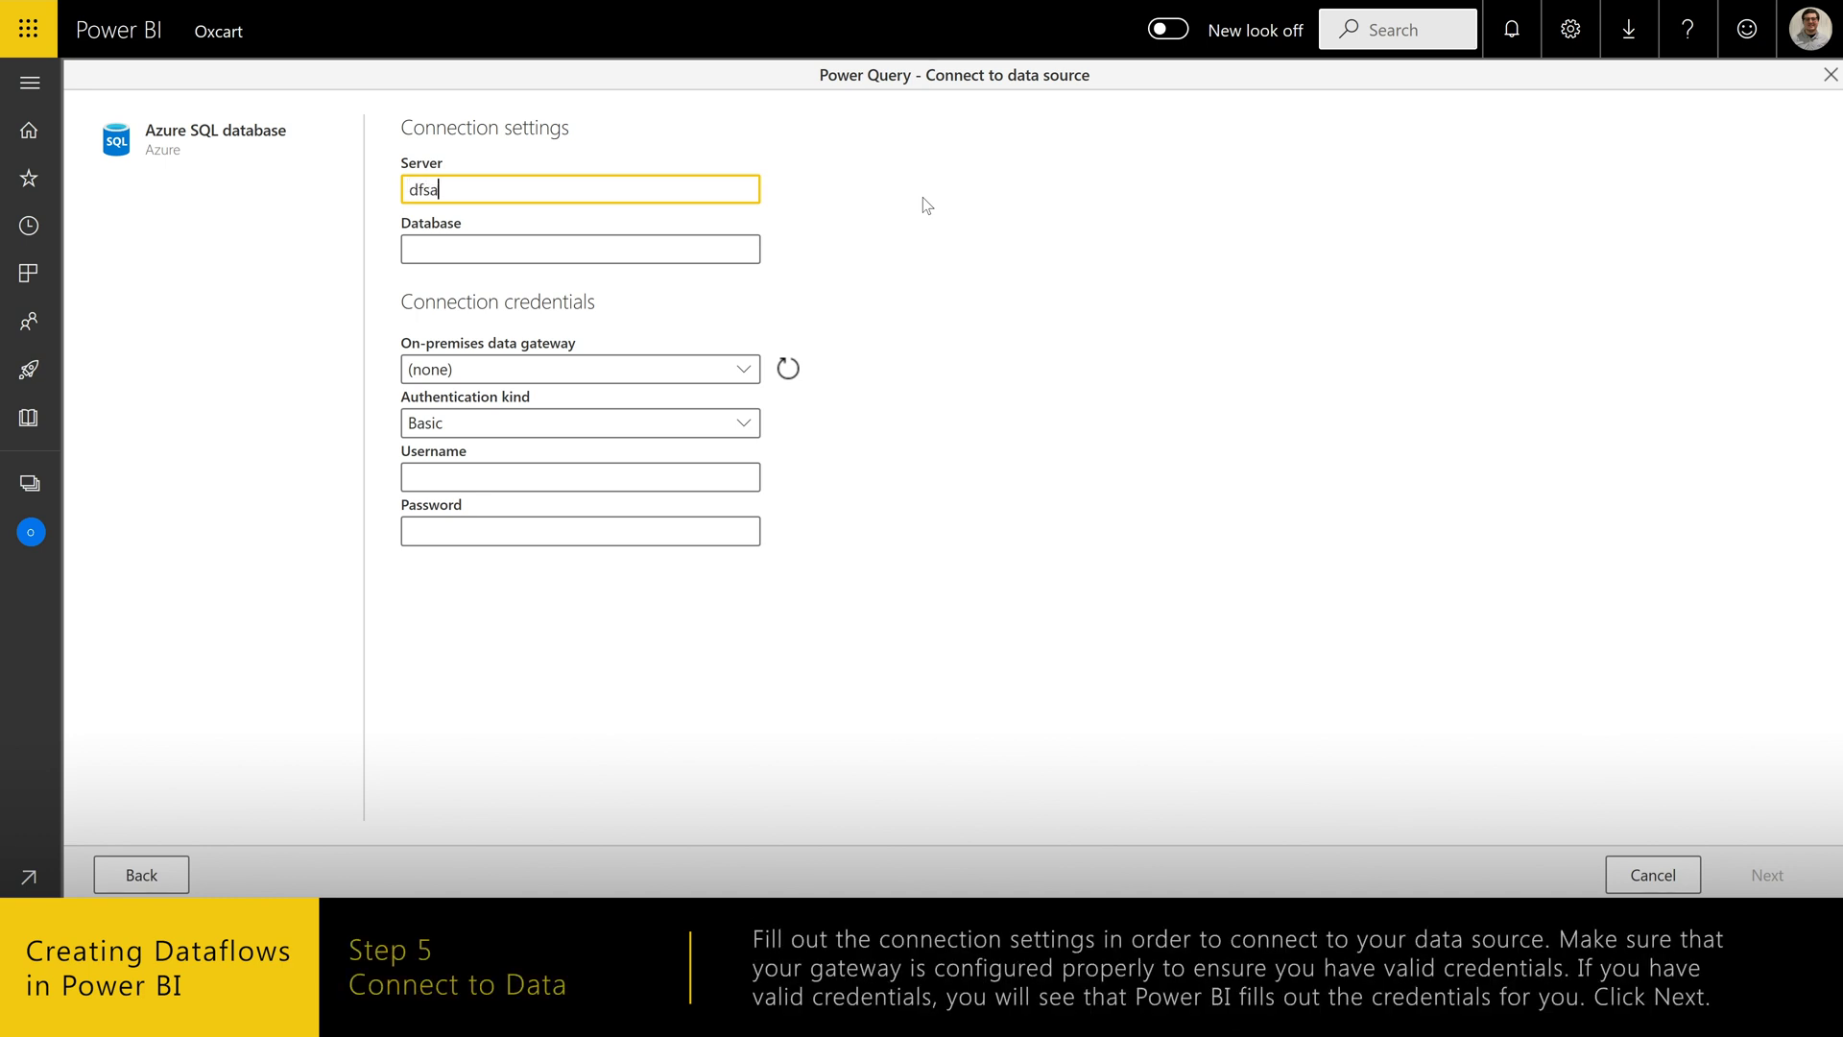
{"action": "type", "text": "mple.d"}
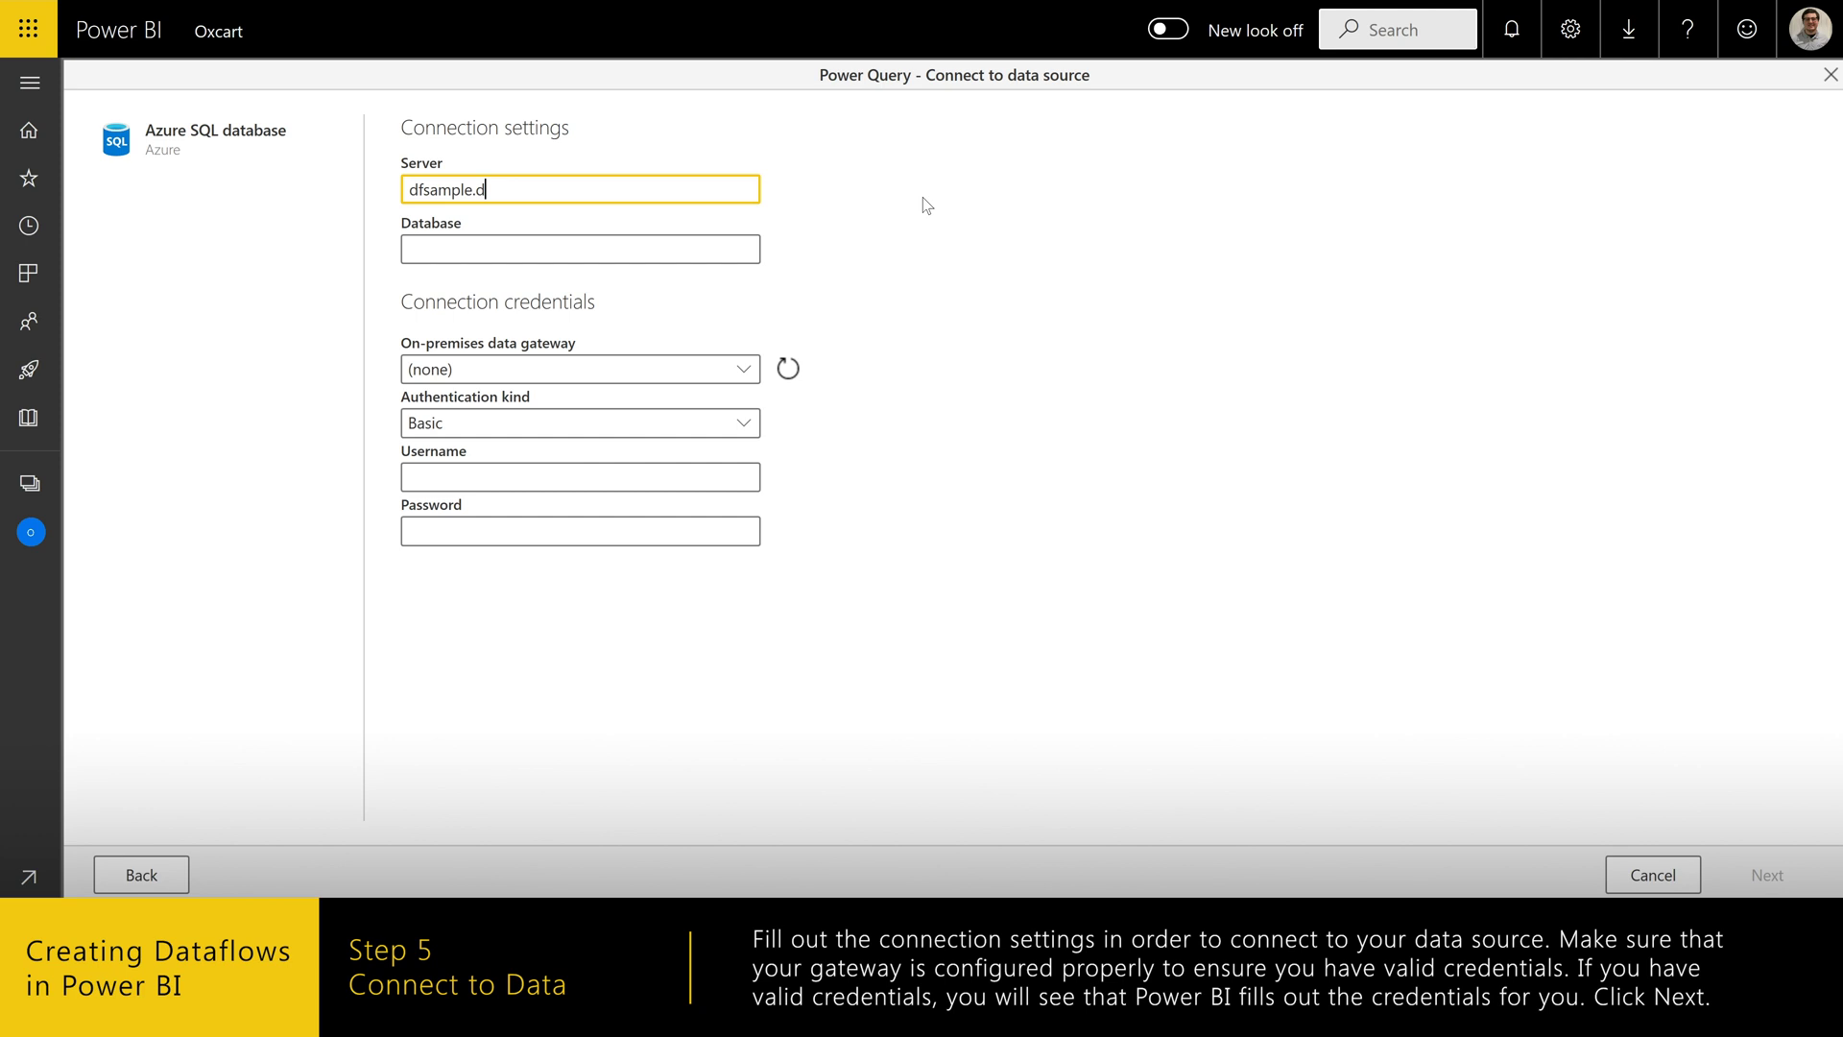
{"action": "type", "text": "atabase.windows.net"}
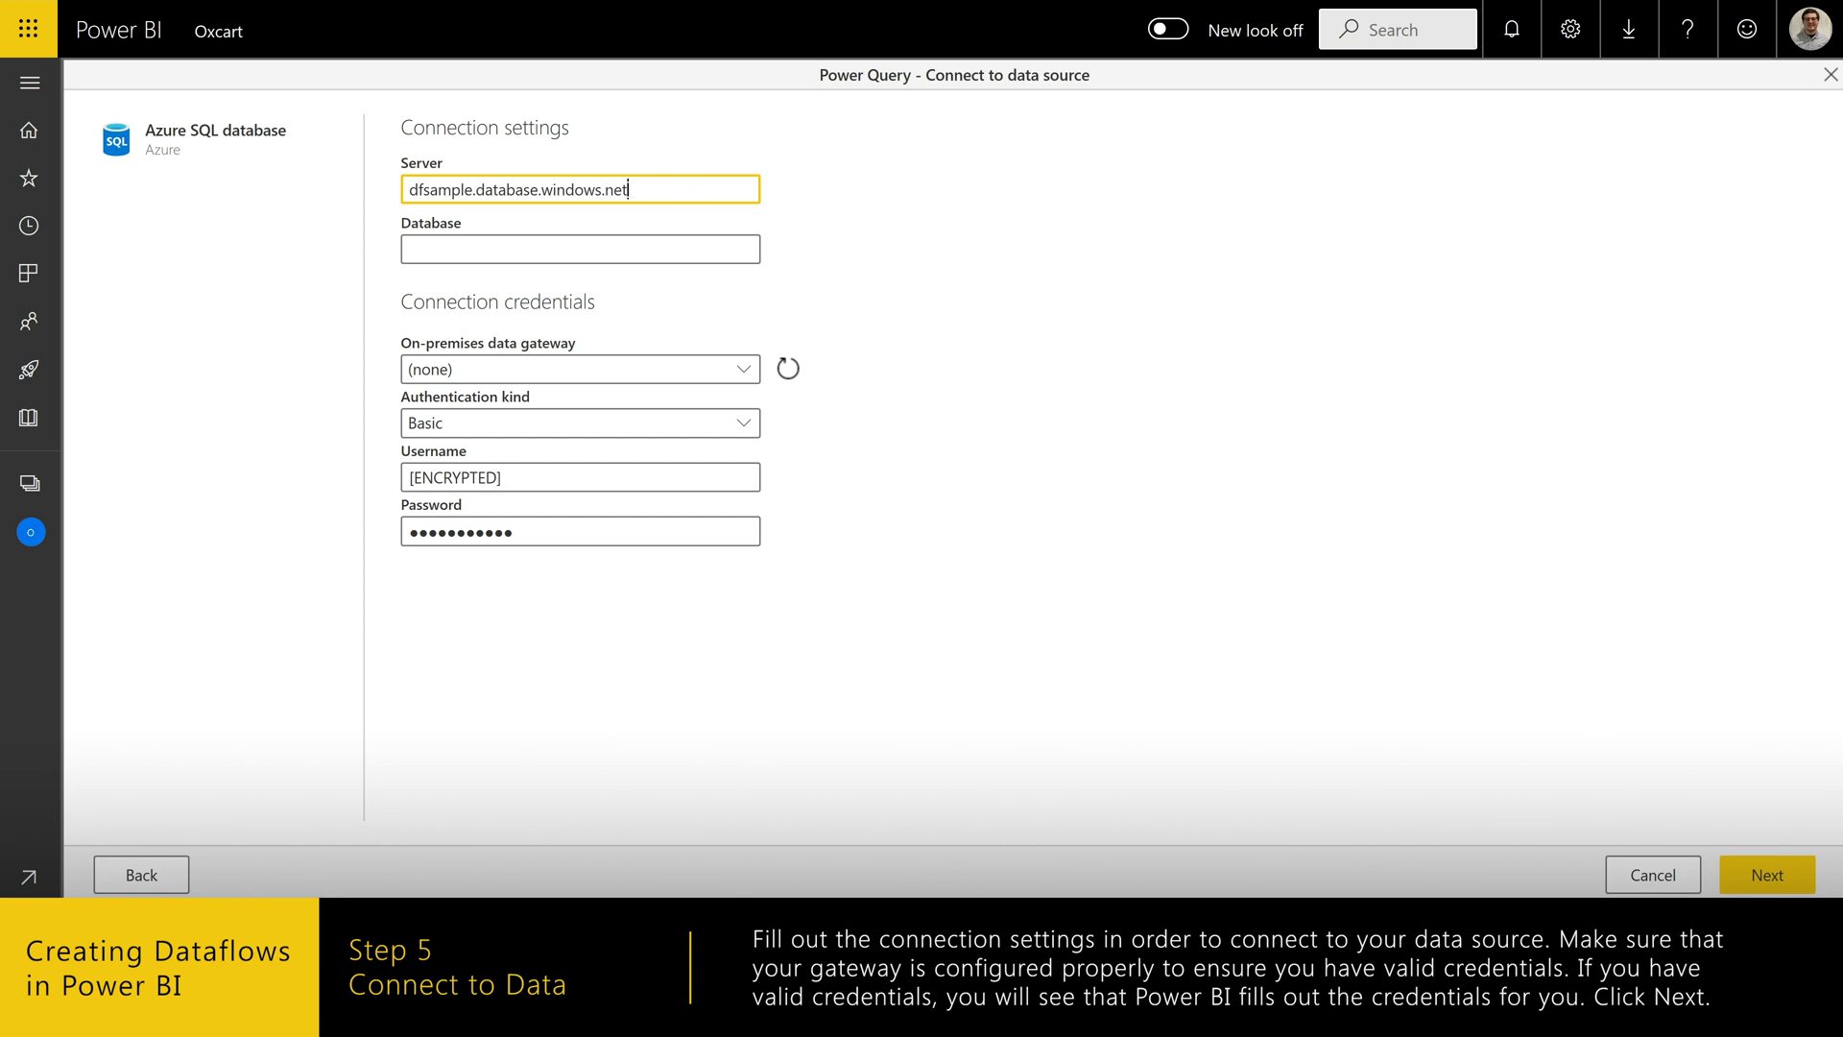
{"action": "mouse_move", "coordinate": [738, 190]}
{"action": "left_mouse_down"}
{"action": "mouse_move", "coordinate": [587, 188]}
{"action": "mouse_move", "coordinate": [739, 189]}
{"action": "left_mouse_up"}
{"action": "left_click", "coordinate": [1783, 874]}
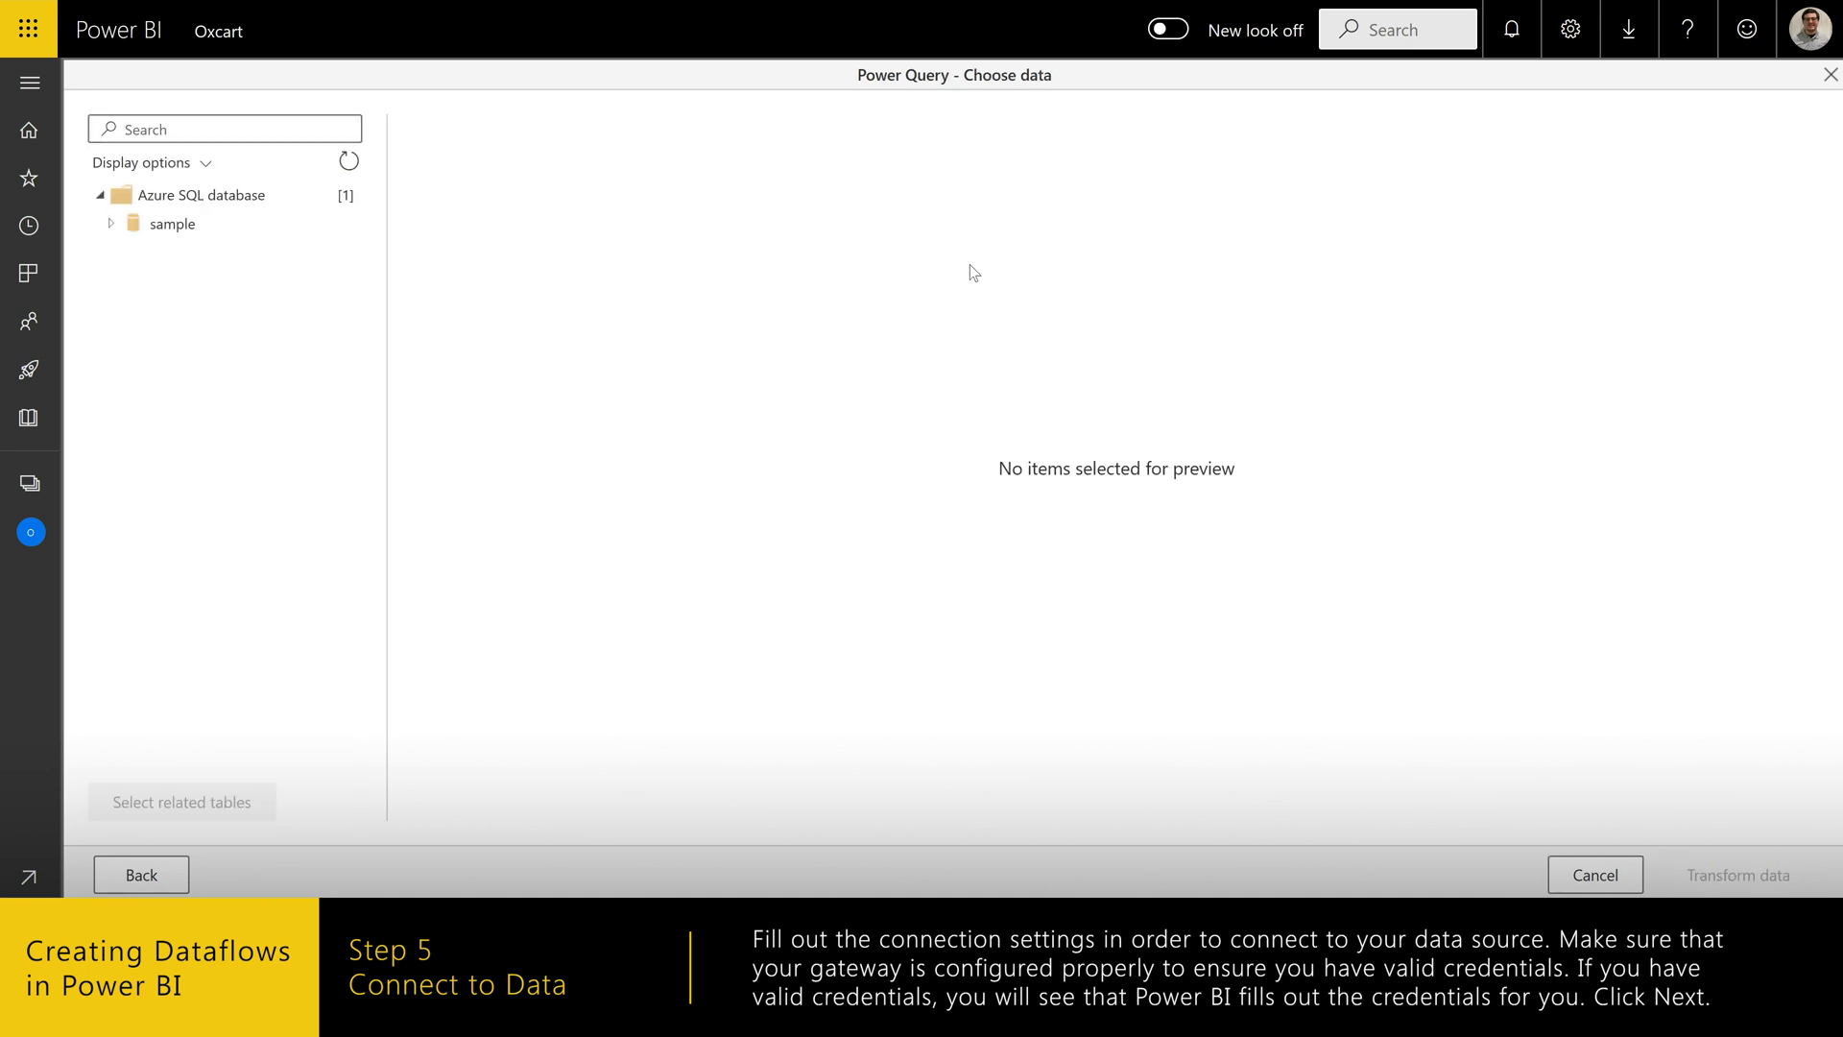
- Select the SalesLT.Customer table from the sample database, preview its columns and bring it in for transformation
{"action": "left_click", "coordinate": [111, 225]}
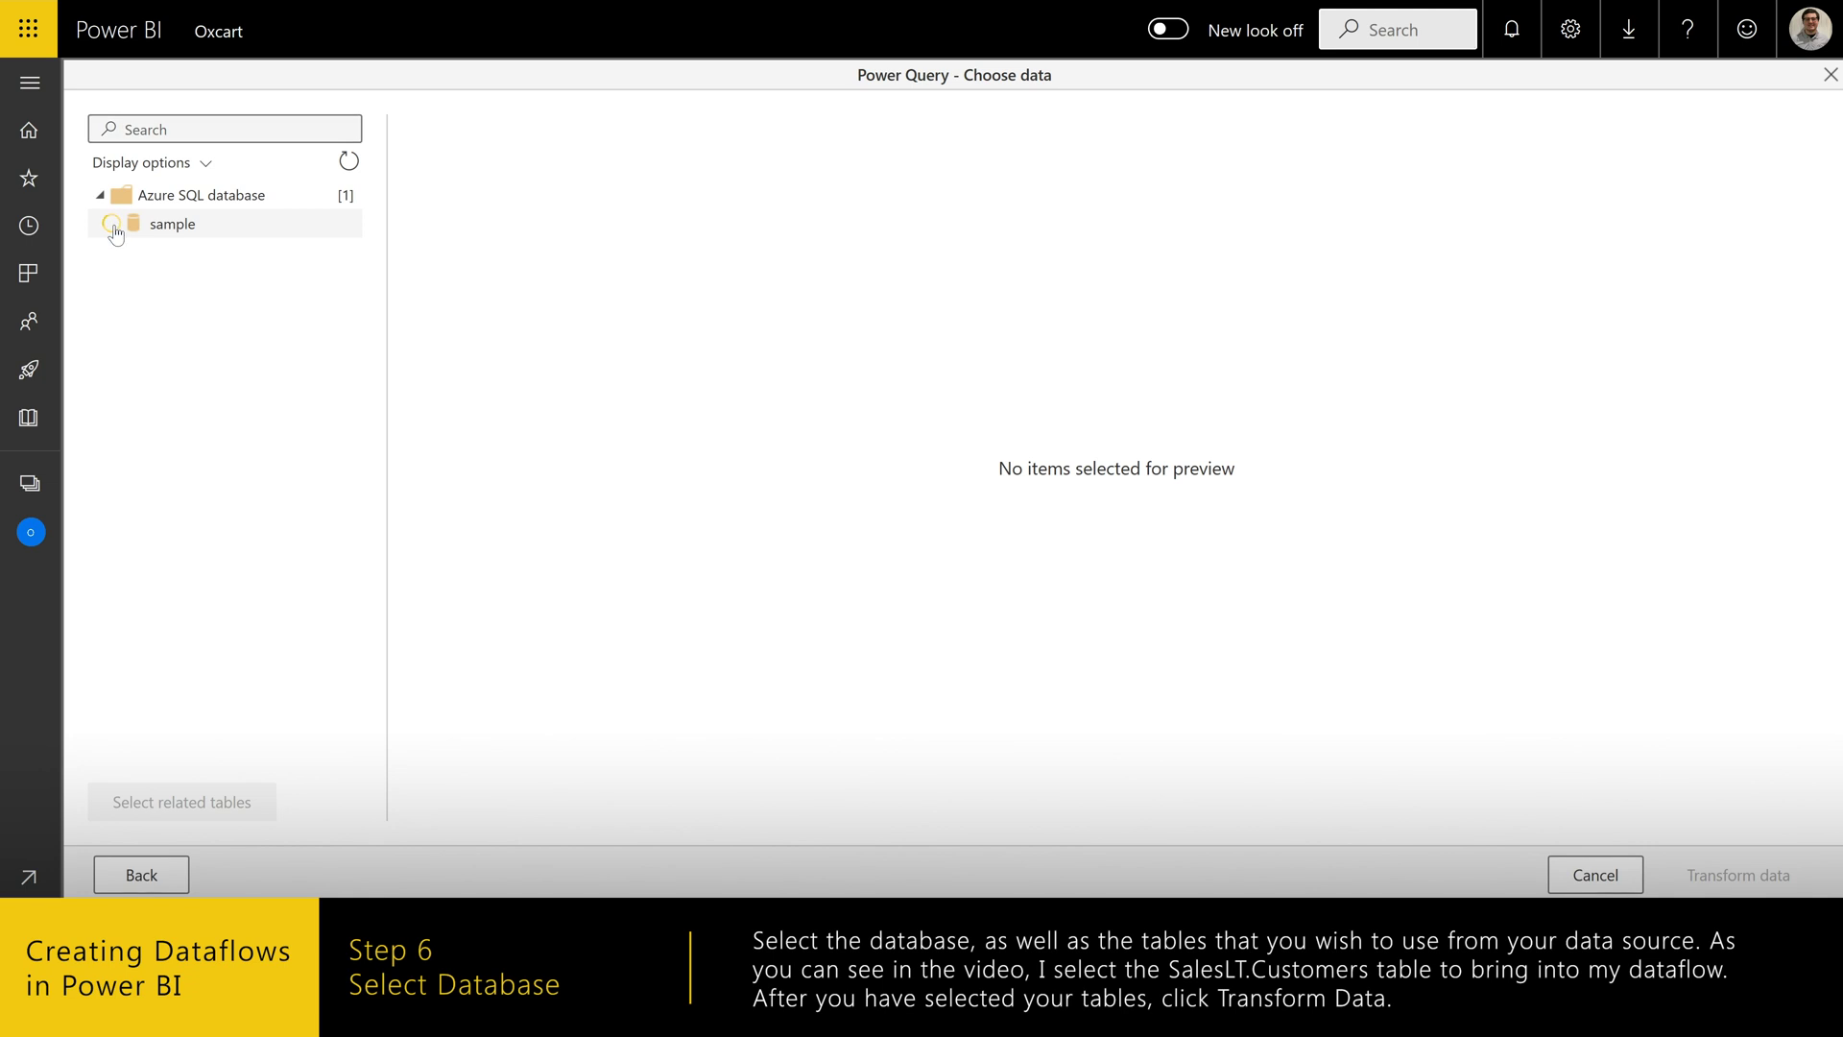
{"action": "left_click", "coordinate": [227, 281]}
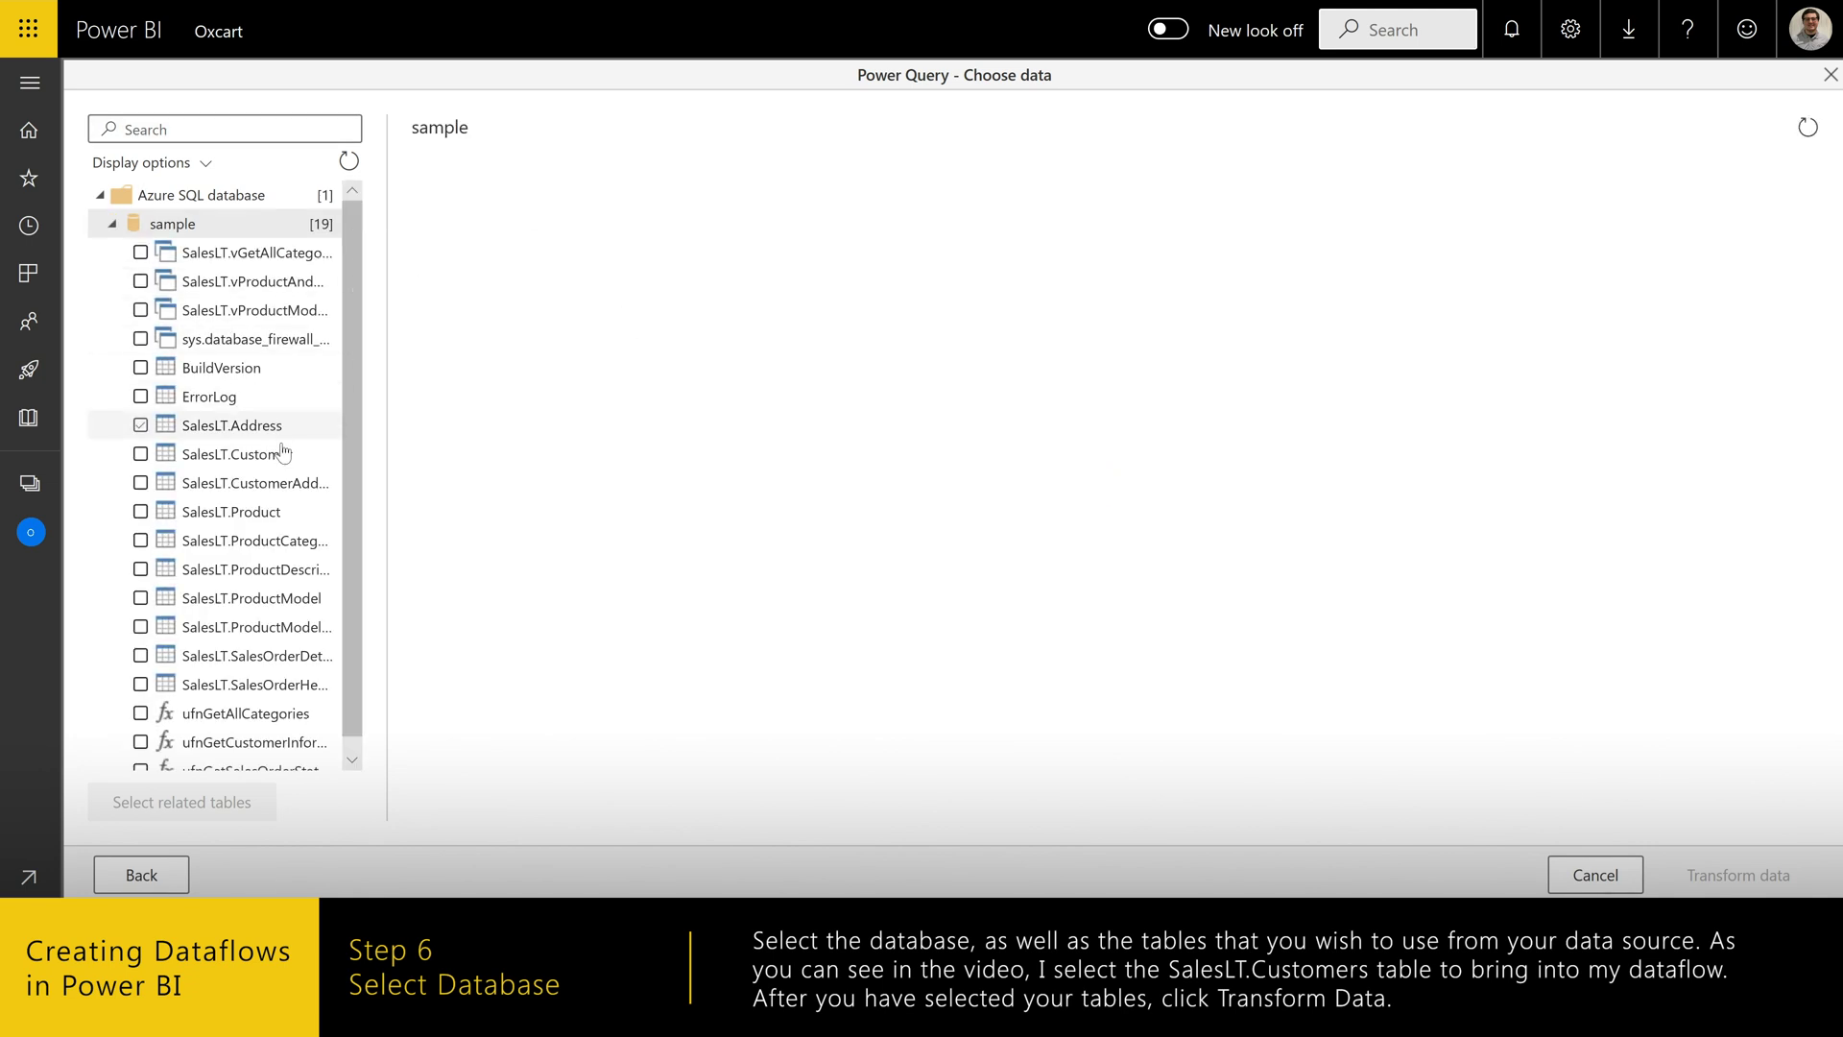
{"action": "left_click", "coordinate": [245, 656]}
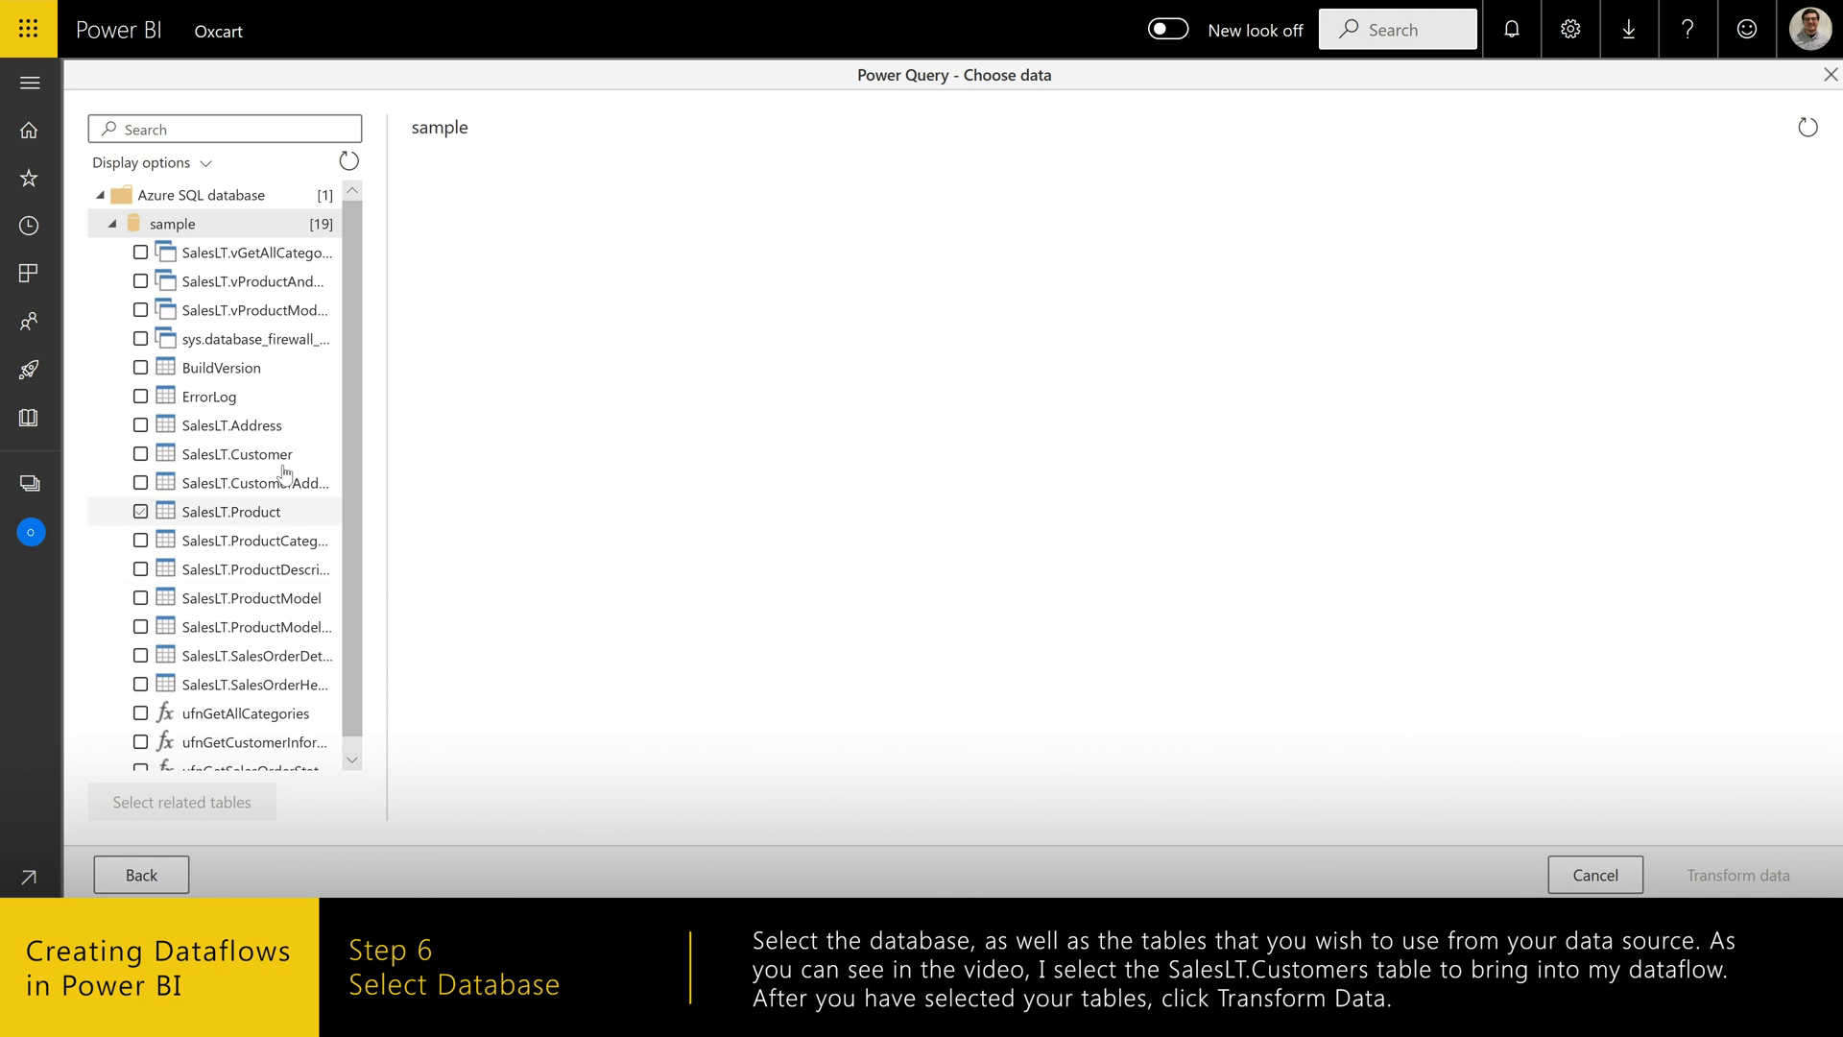
{"action": "left_click", "coordinate": [212, 399]}
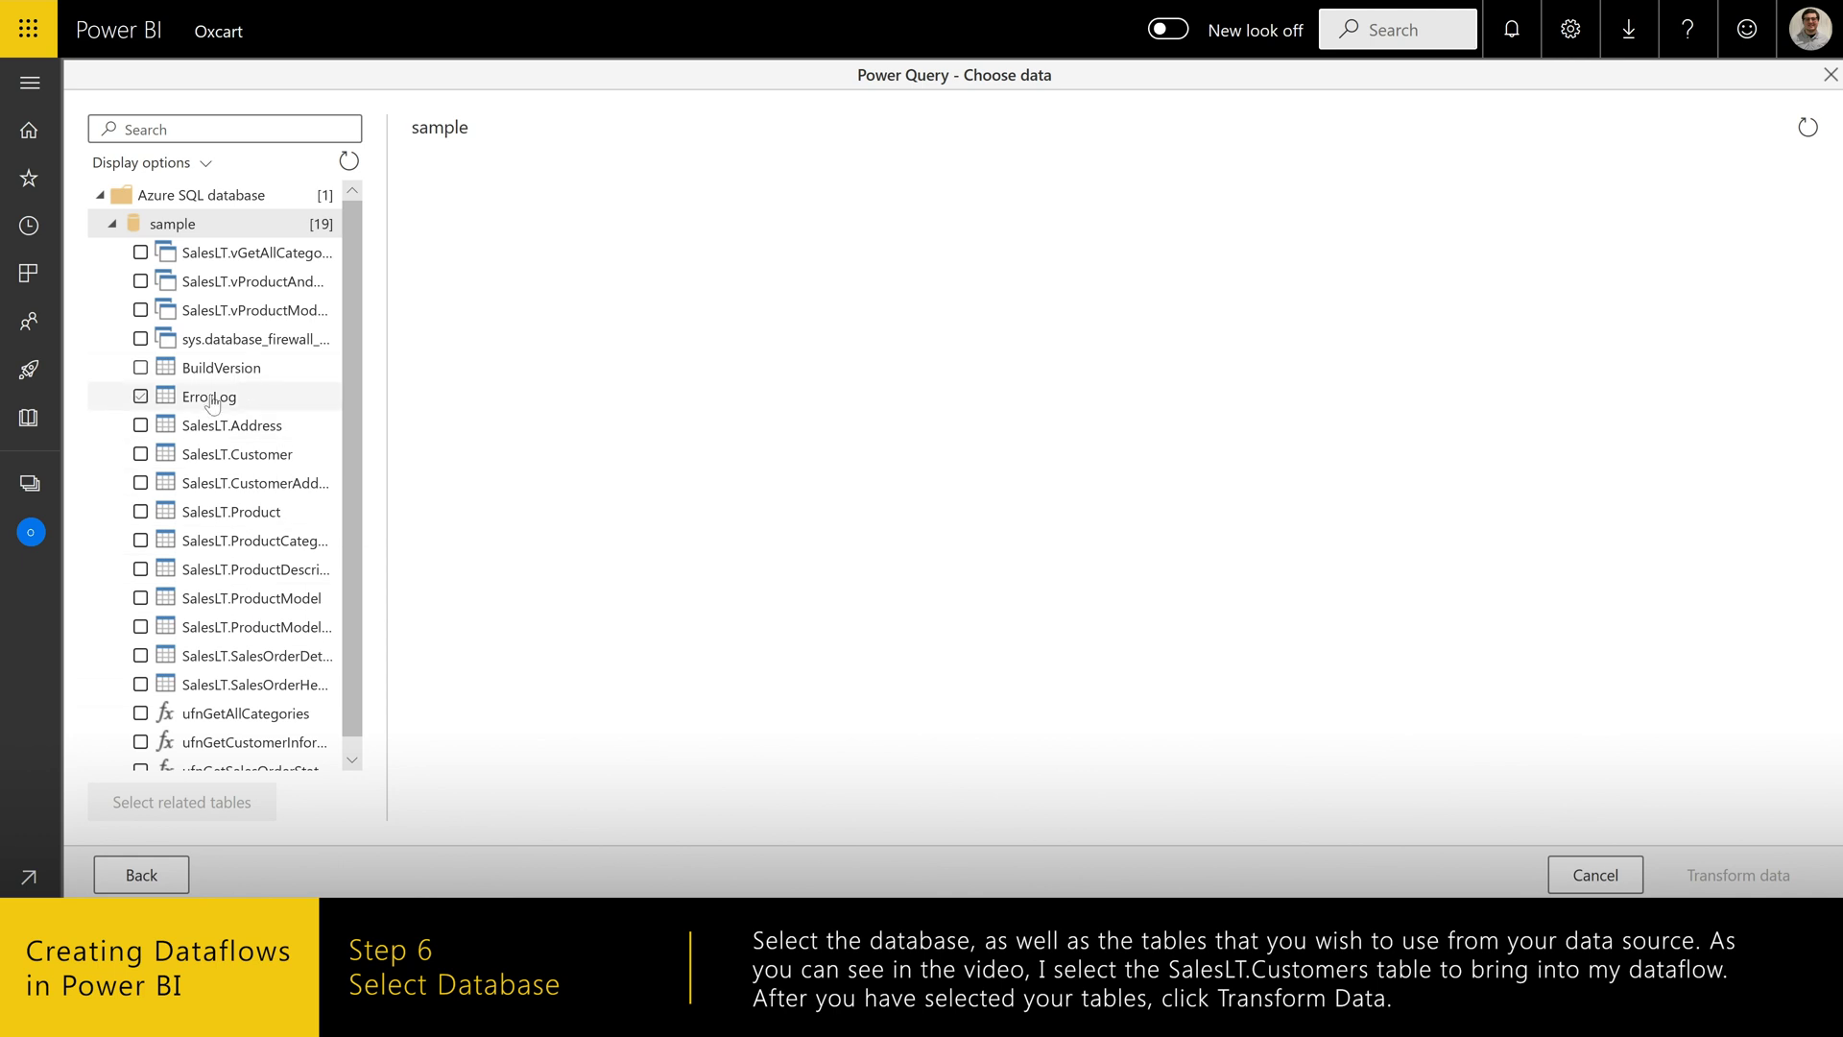
{"action": "left_click", "coordinate": [141, 454]}
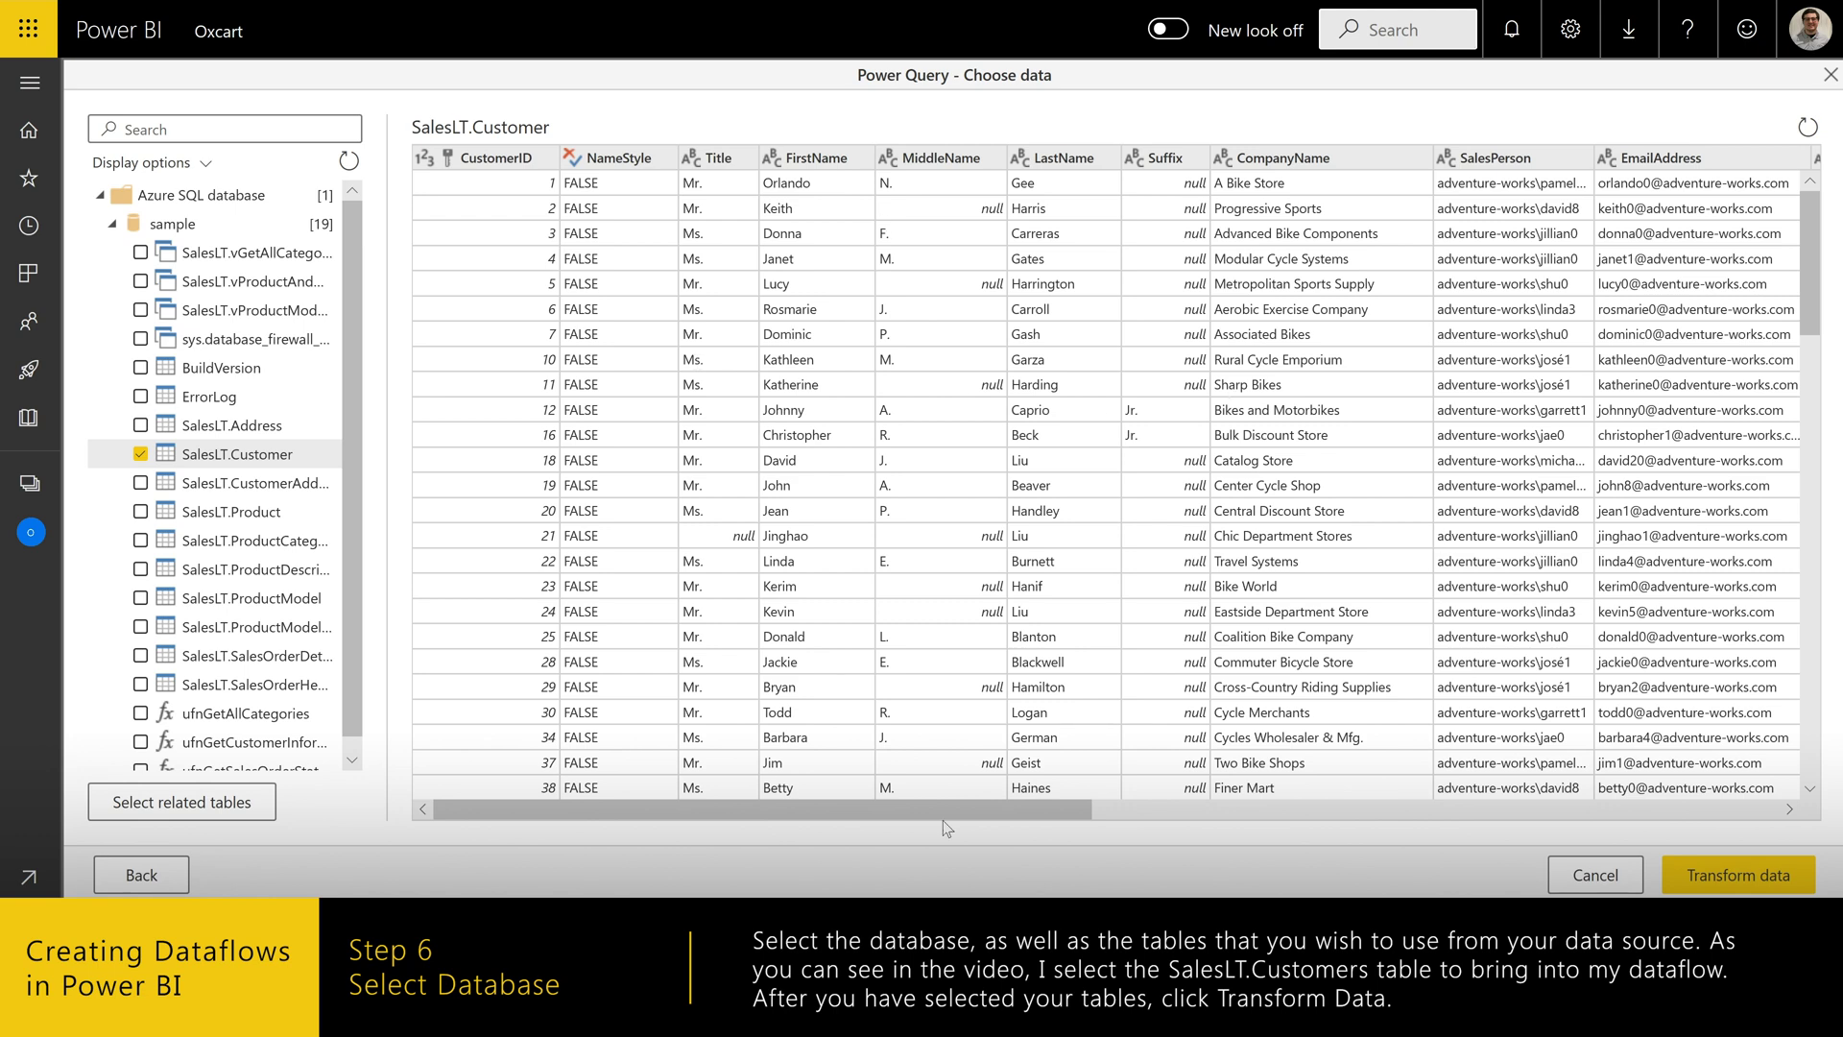
{"action": "left_click_drag", "start_coordinate": [946, 810], "coordinate": [591, 727]}
{"action": "left_click", "coordinate": [1704, 885]}
{"action": "mouse_move", "coordinate": [876, 814]}
{"action": "left_mouse_down"}
{"action": "mouse_move", "coordinate": [815, 814]}
{"action": "mouse_move", "coordinate": [980, 801]}
{"action": "mouse_move", "coordinate": [790, 823]}
{"action": "left_mouse_up"}
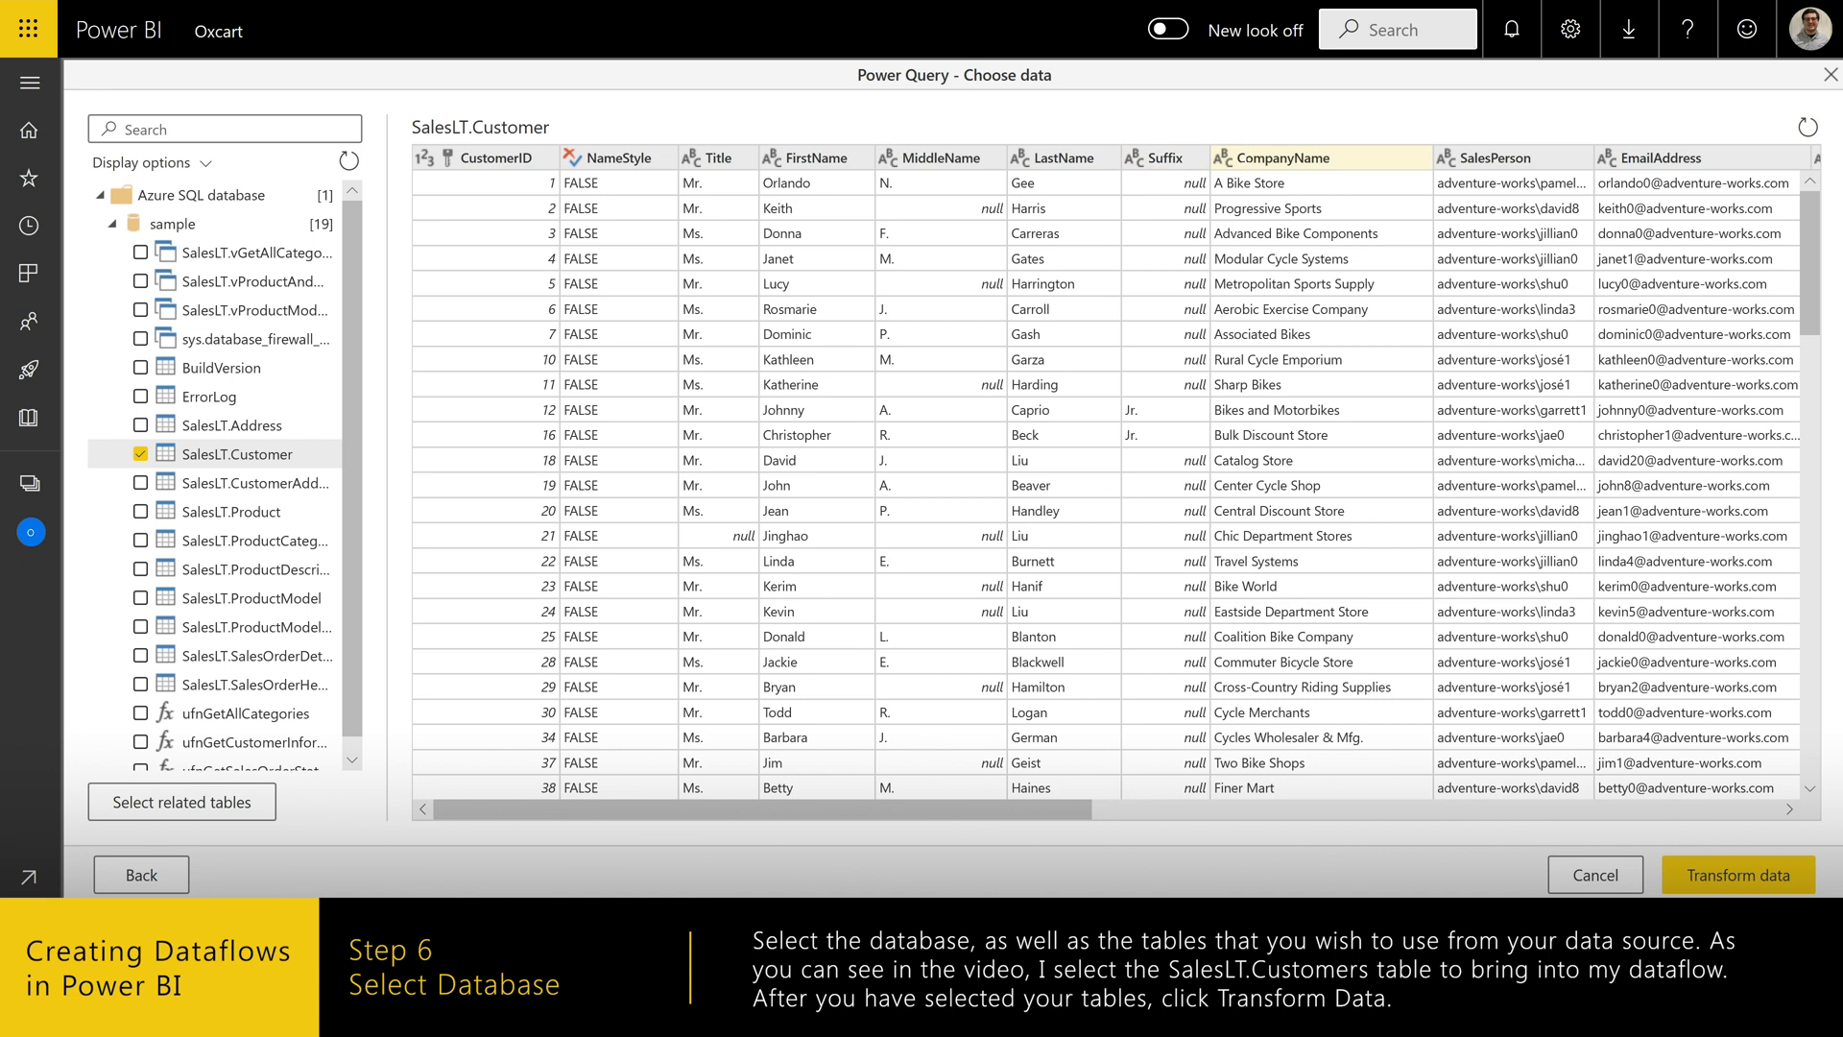
{"action": "left_click", "coordinate": [1706, 881]}
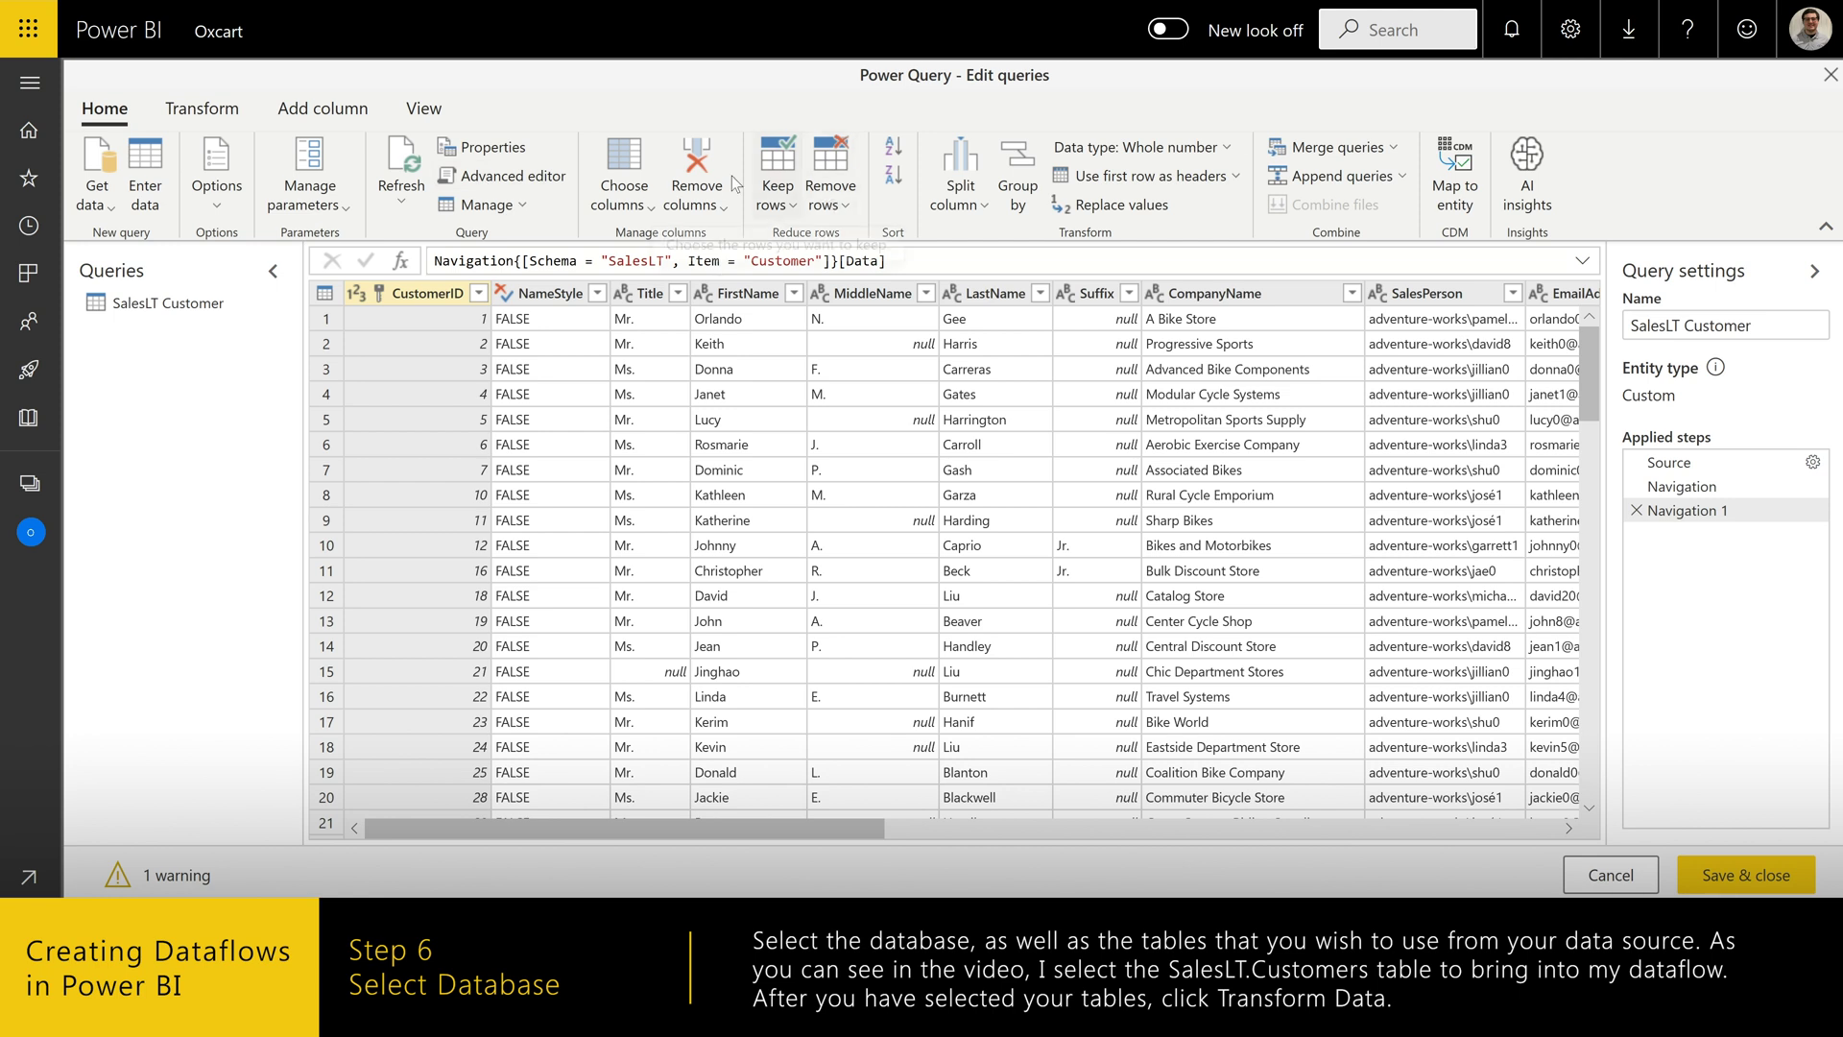
- Replace the query code with a Sql.Database native query selecting FirstName, MiddleName, LastName and CompanyName from SalesLT.Customer, and allow native queries to run
{"action": "left_click", "coordinate": [507, 177]}
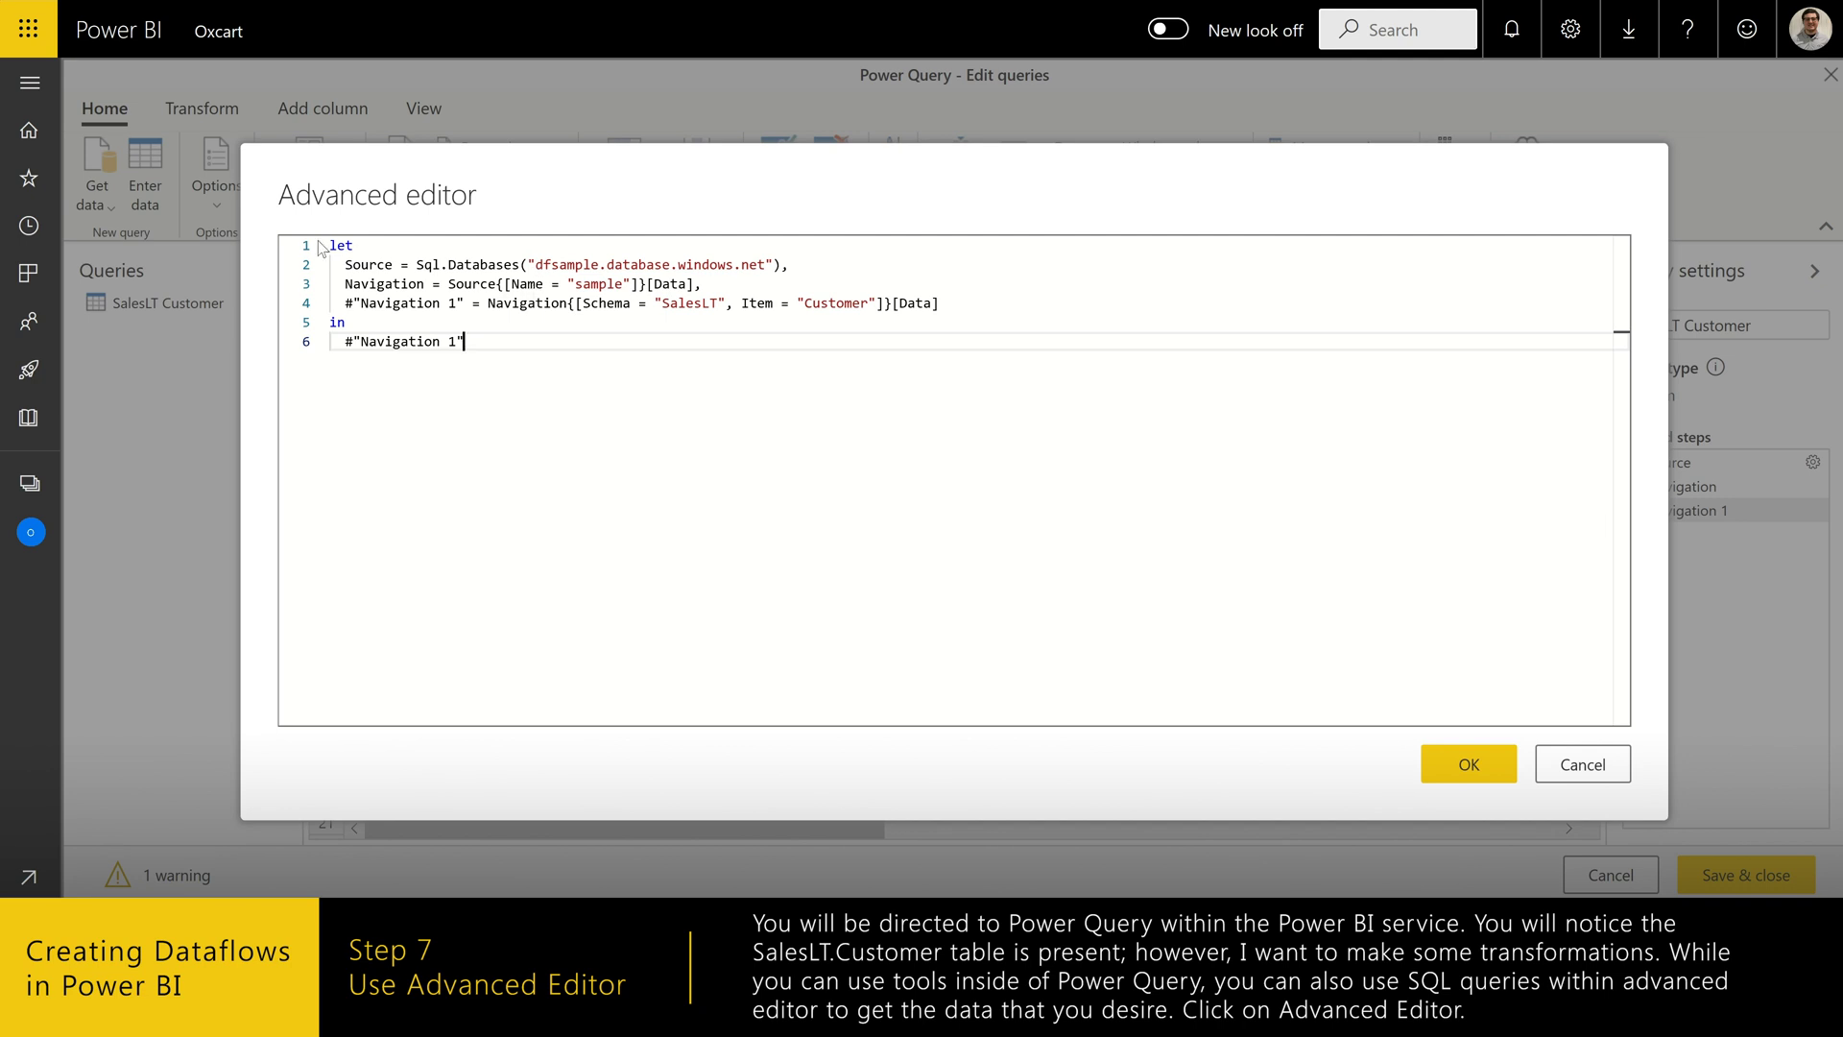
{"action": "left_click_drag", "start_coordinate": [331, 246], "coordinate": [510, 375]}
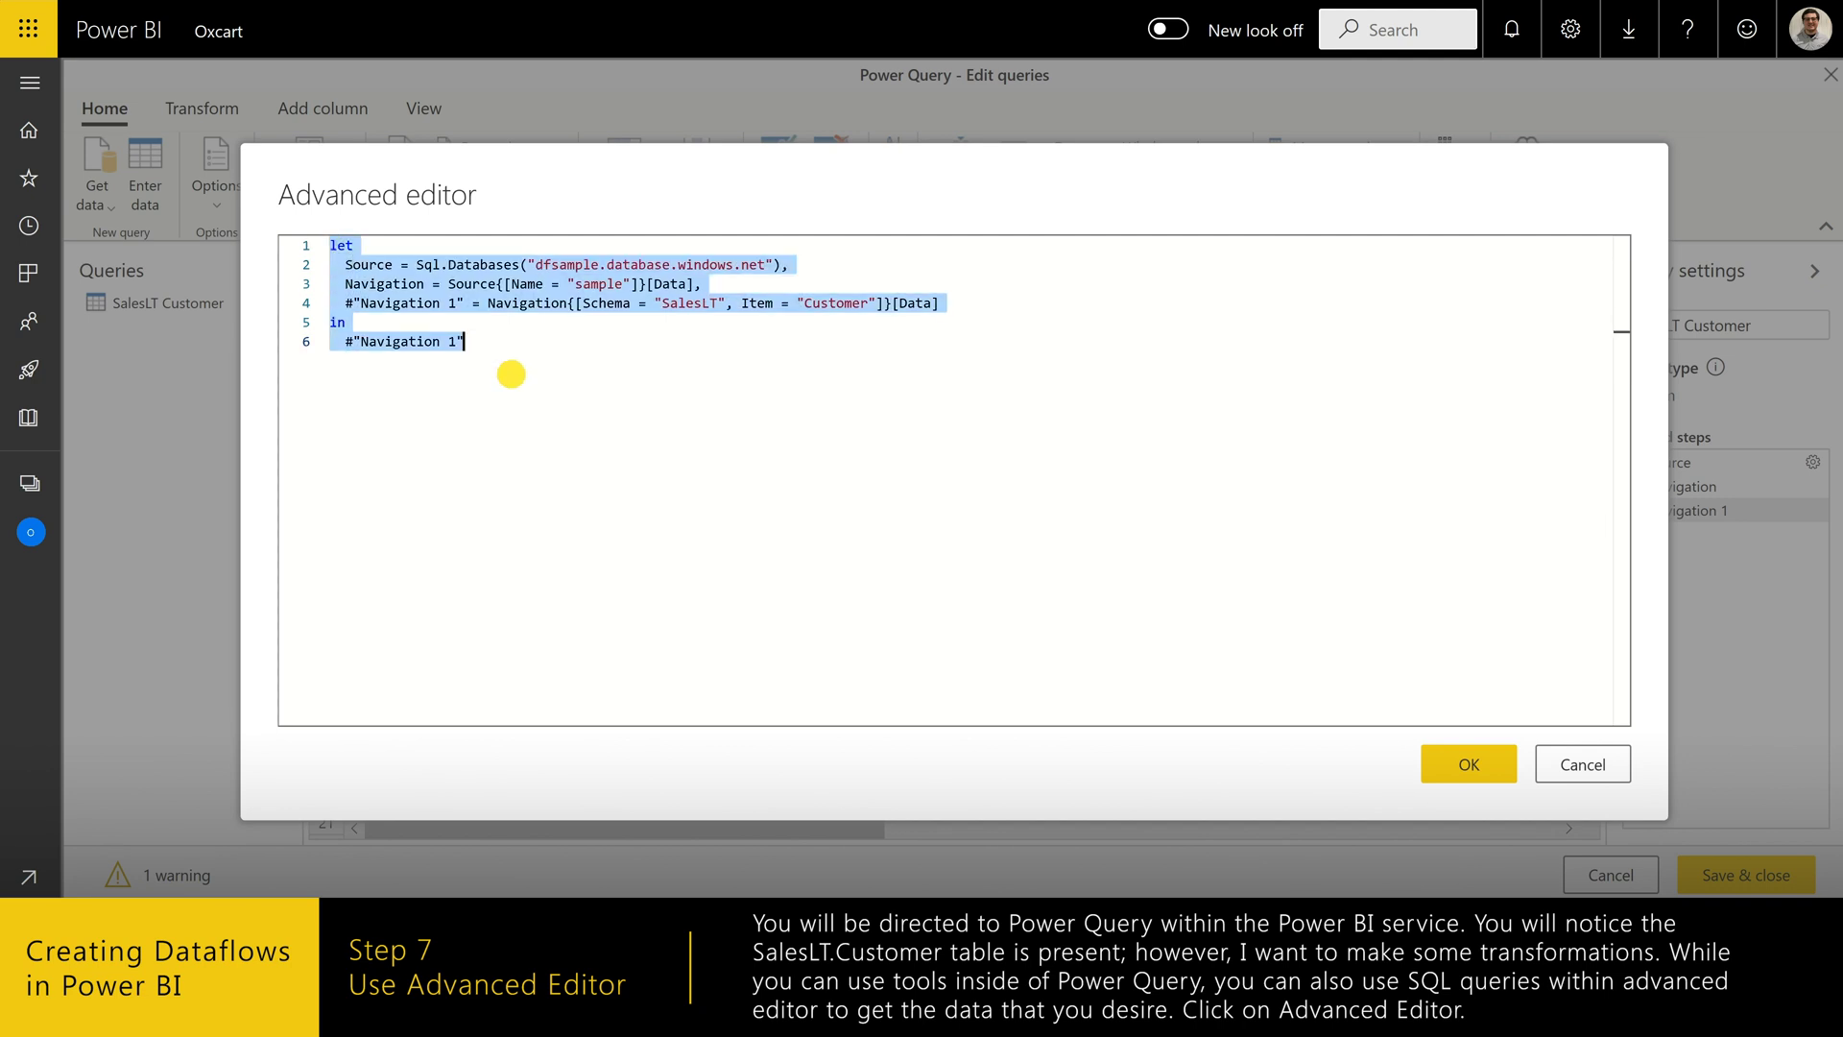
{"action": "key", "text": "Delete"}
{"action": "type", "text": "let   Source = Sql.Database(\"dfsample.database.windows.net\", \"sample\", [Query = \"SELECT FirstName  ,MiddleName  ,LastName  ,CompanyName  FROM SalesLT.Customer\", CreateNavigationProperties=false]) in   Source"}
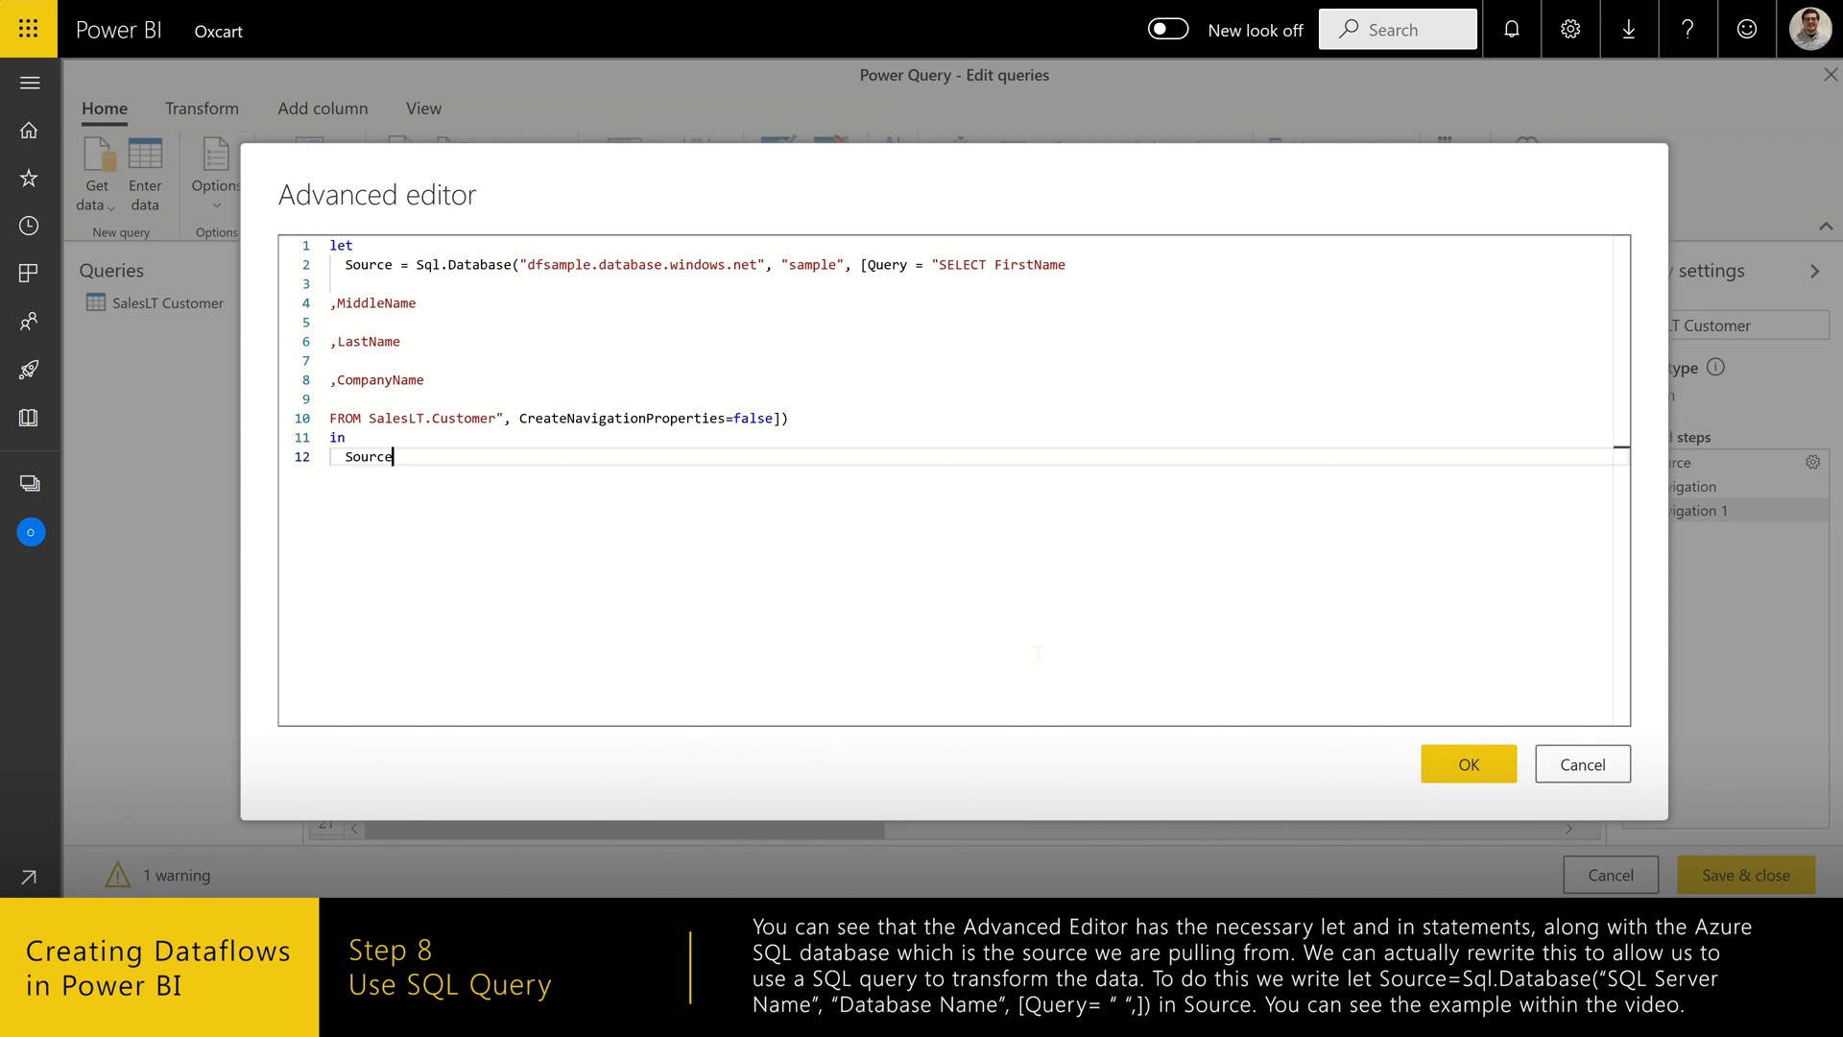
{"action": "left_click", "coordinate": [1451, 764]}
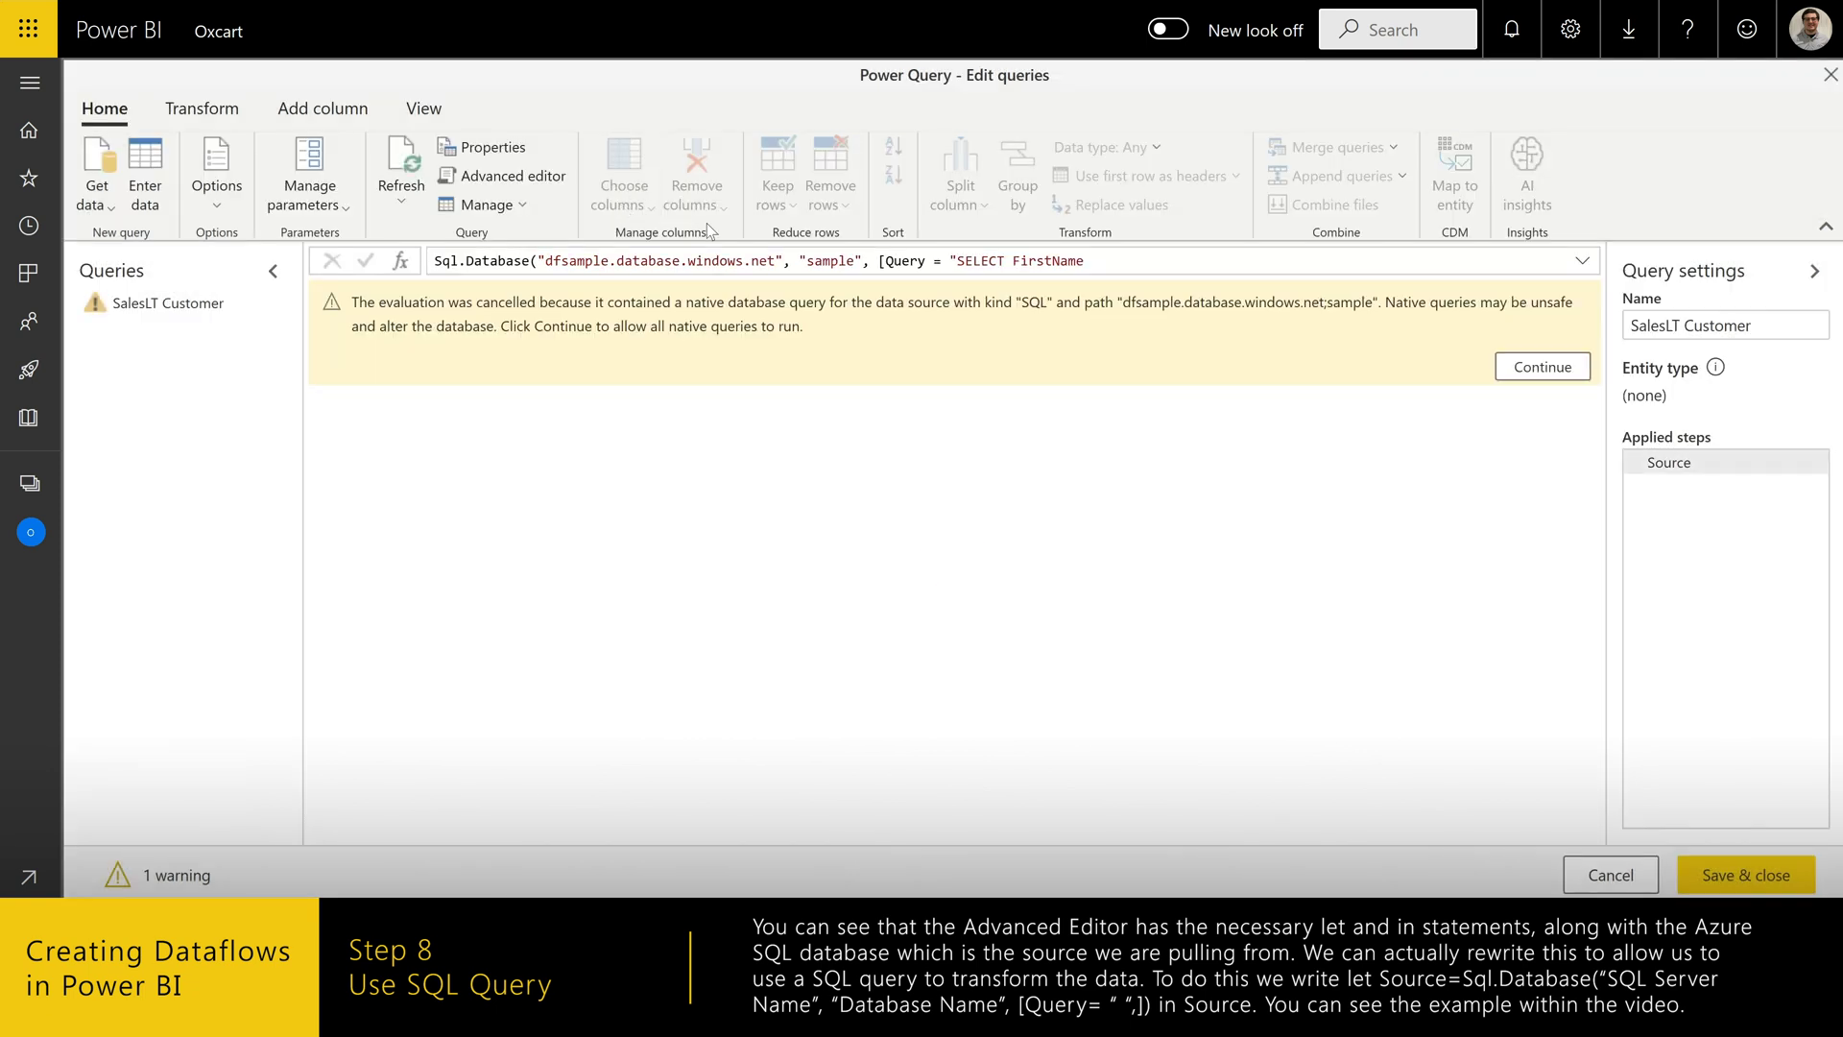
{"action": "left_click", "coordinate": [1518, 371]}
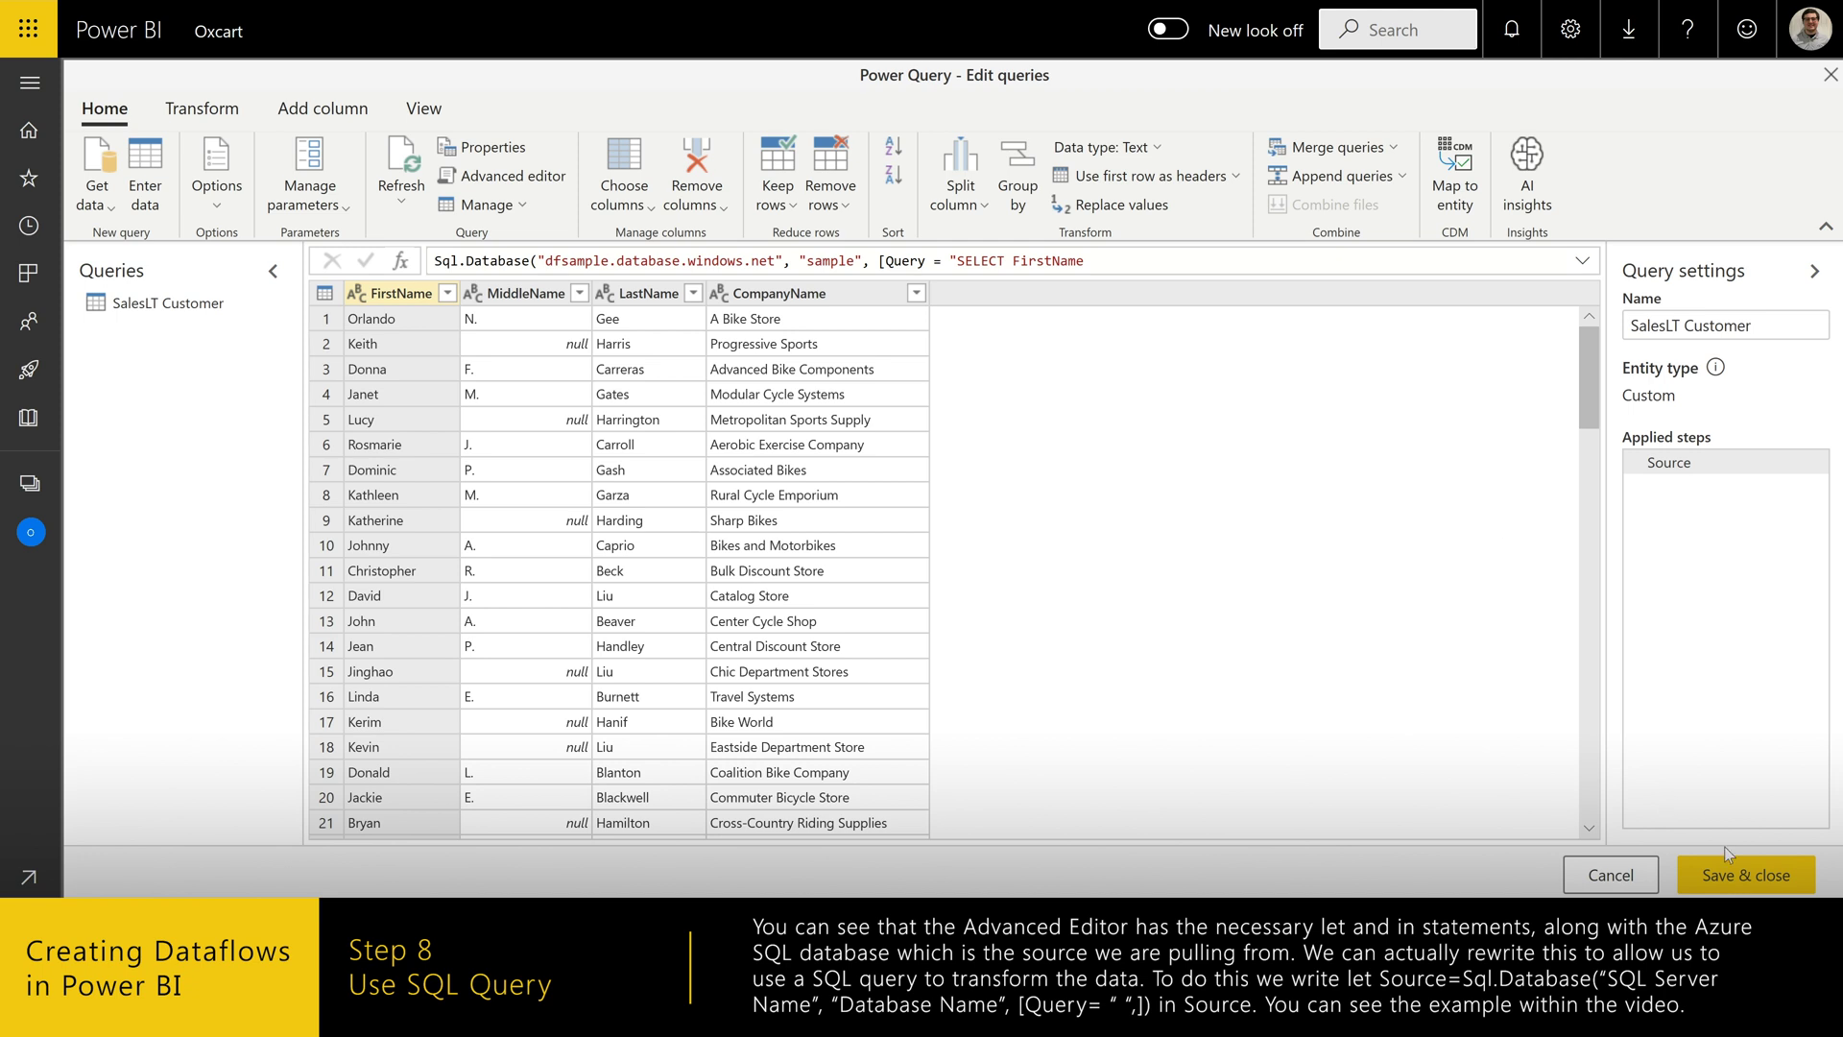
- Save and close the query edits, and save the dataflow under the name Customer with no description
{"action": "left_click", "coordinate": [1745, 874]}
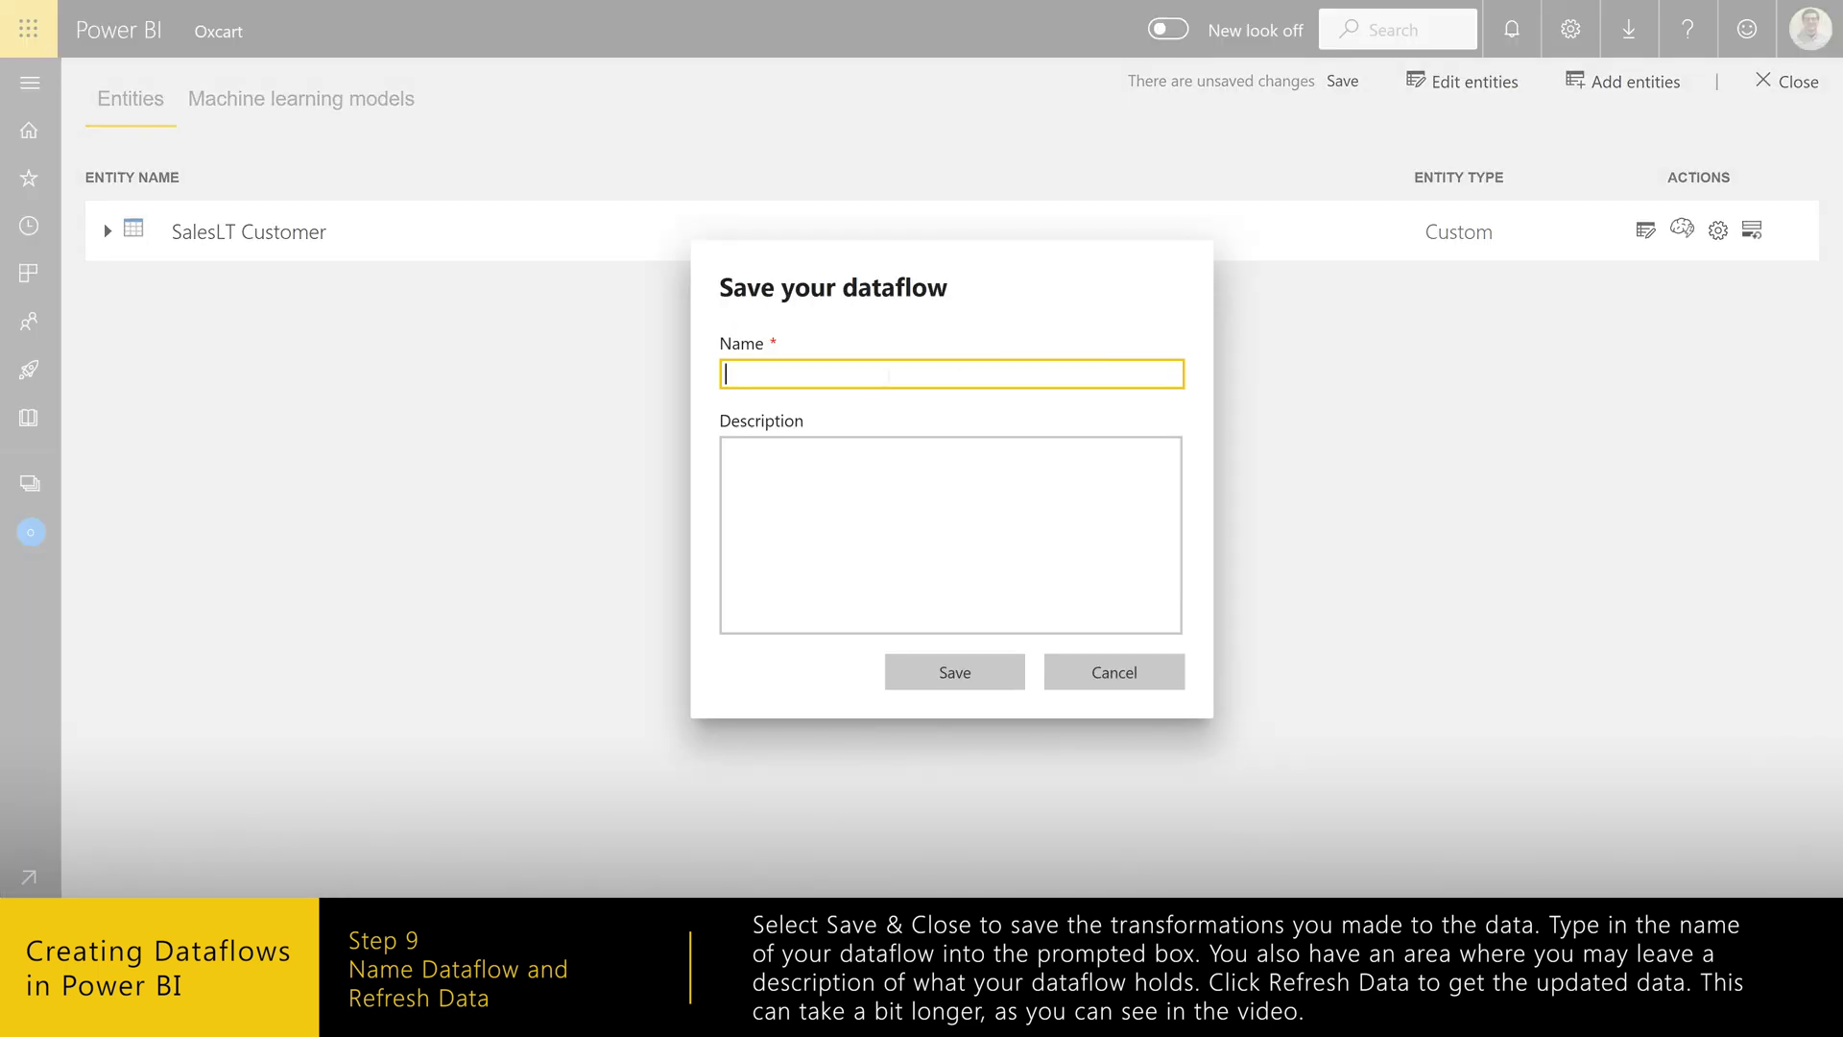
{"action": "type", "text": "Customer"}
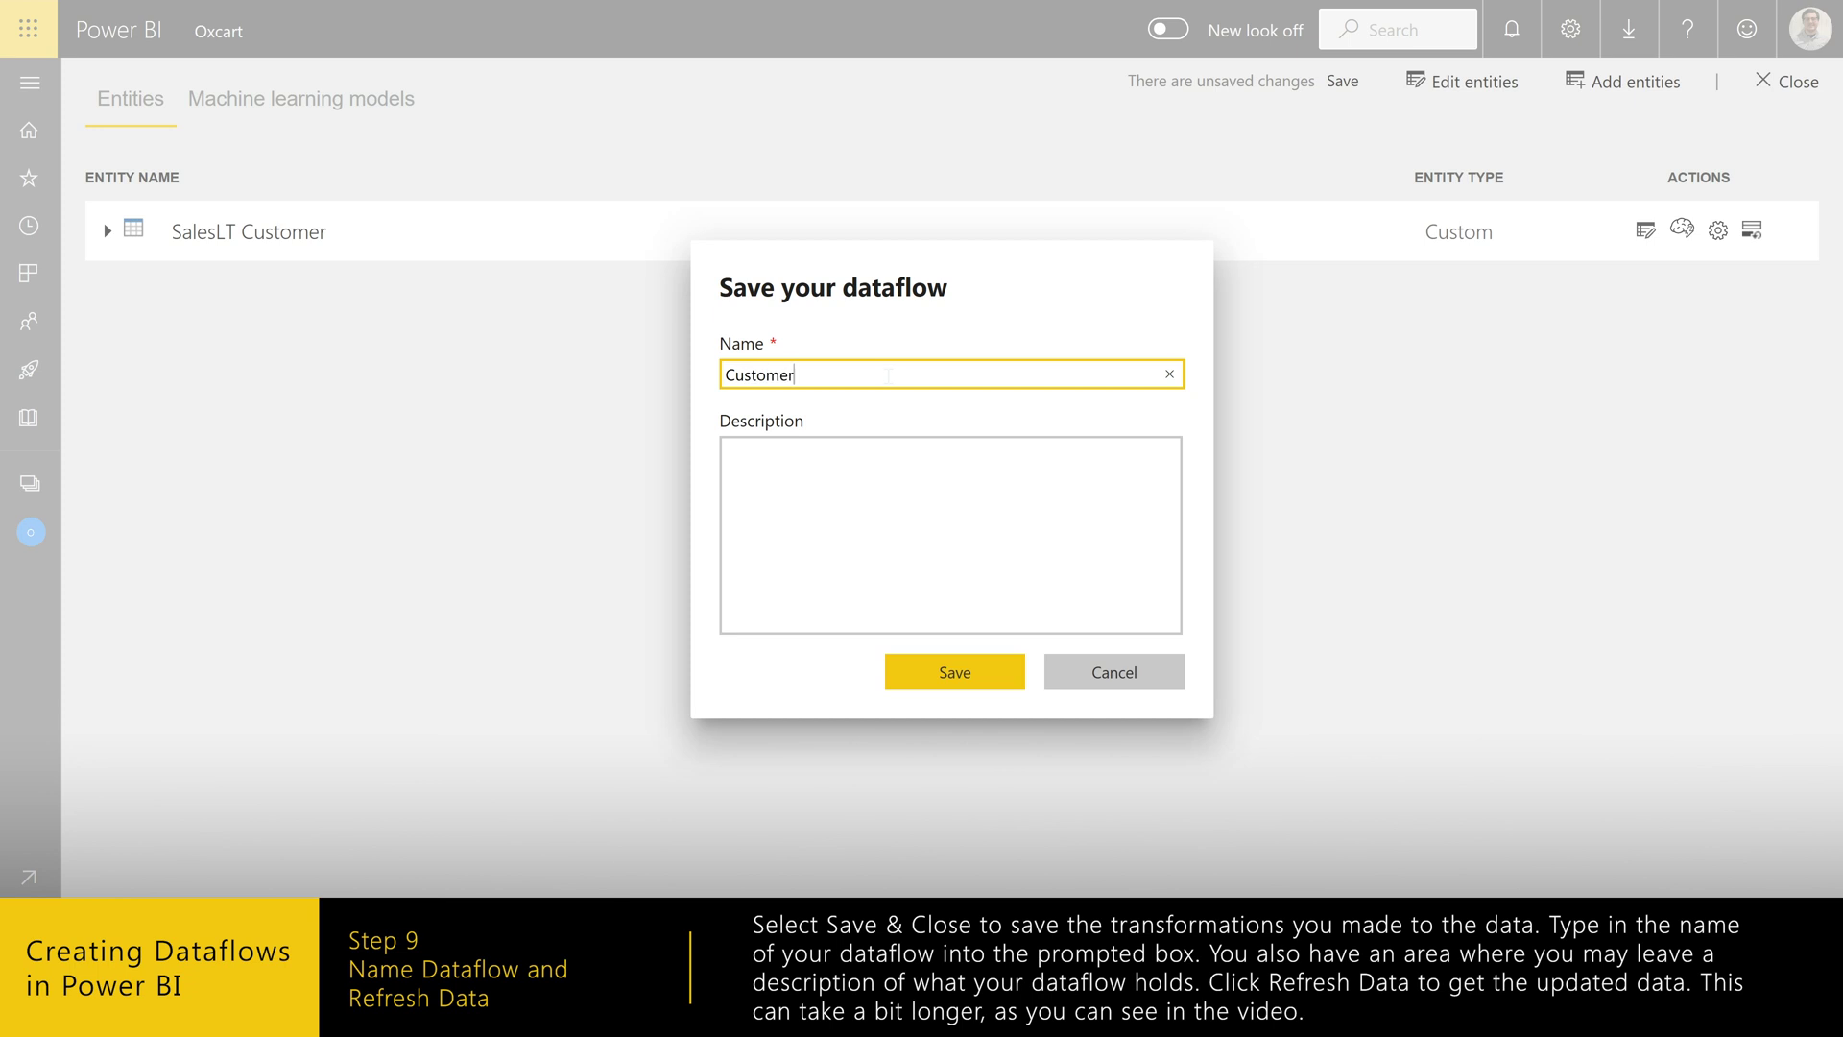
{"action": "left_click", "coordinate": [880, 491]}
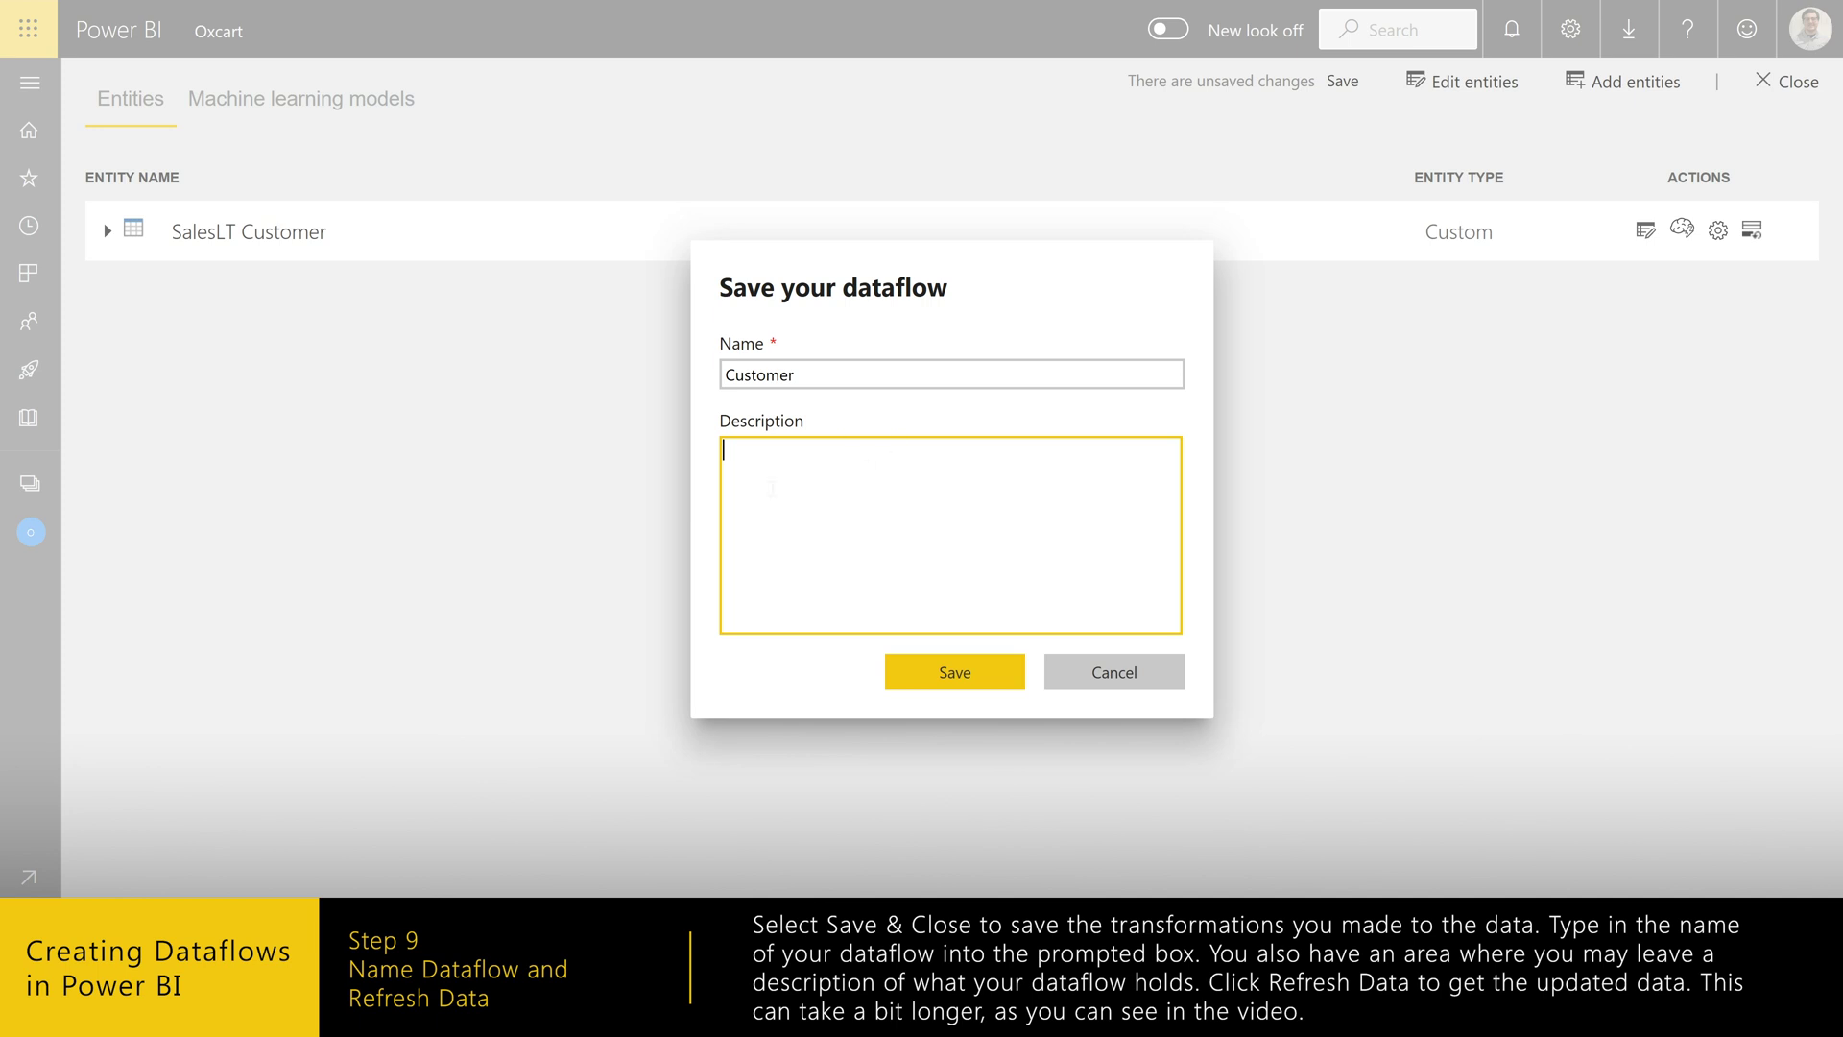
{"action": "left_click", "coordinate": [804, 374]}
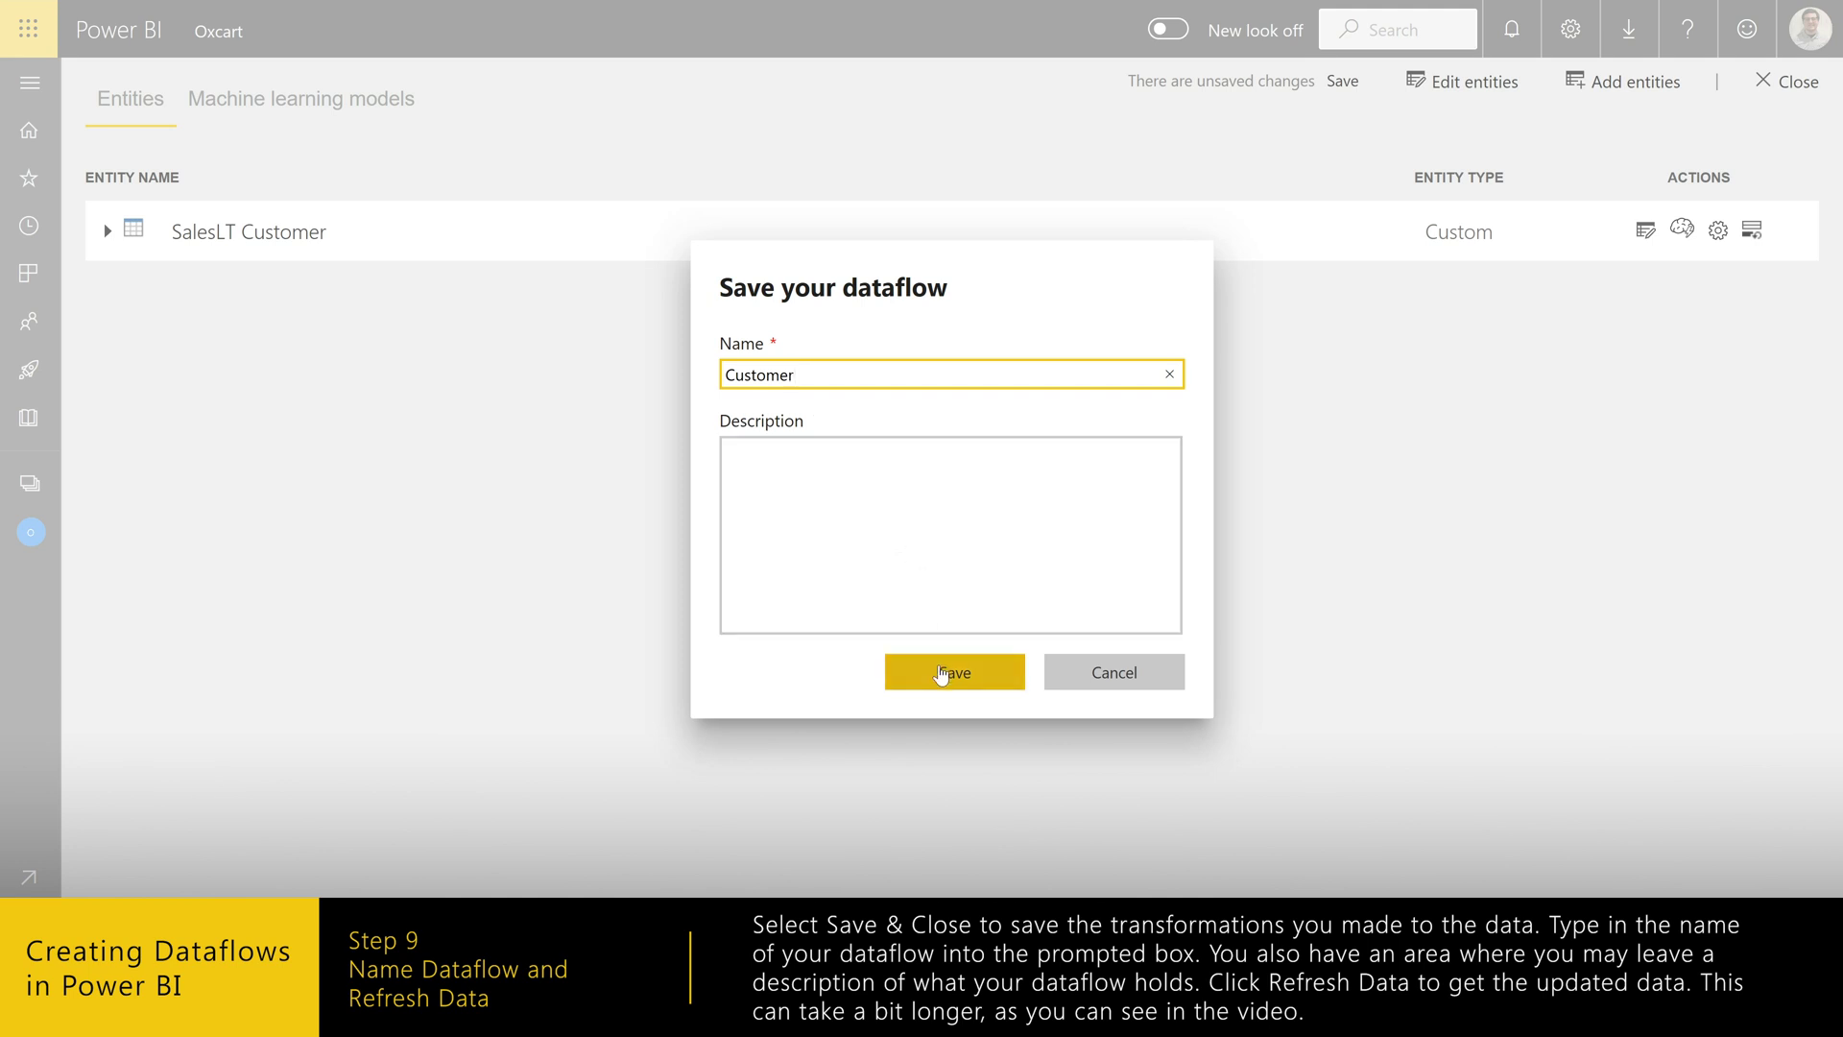
{"action": "left_click", "coordinate": [940, 672]}
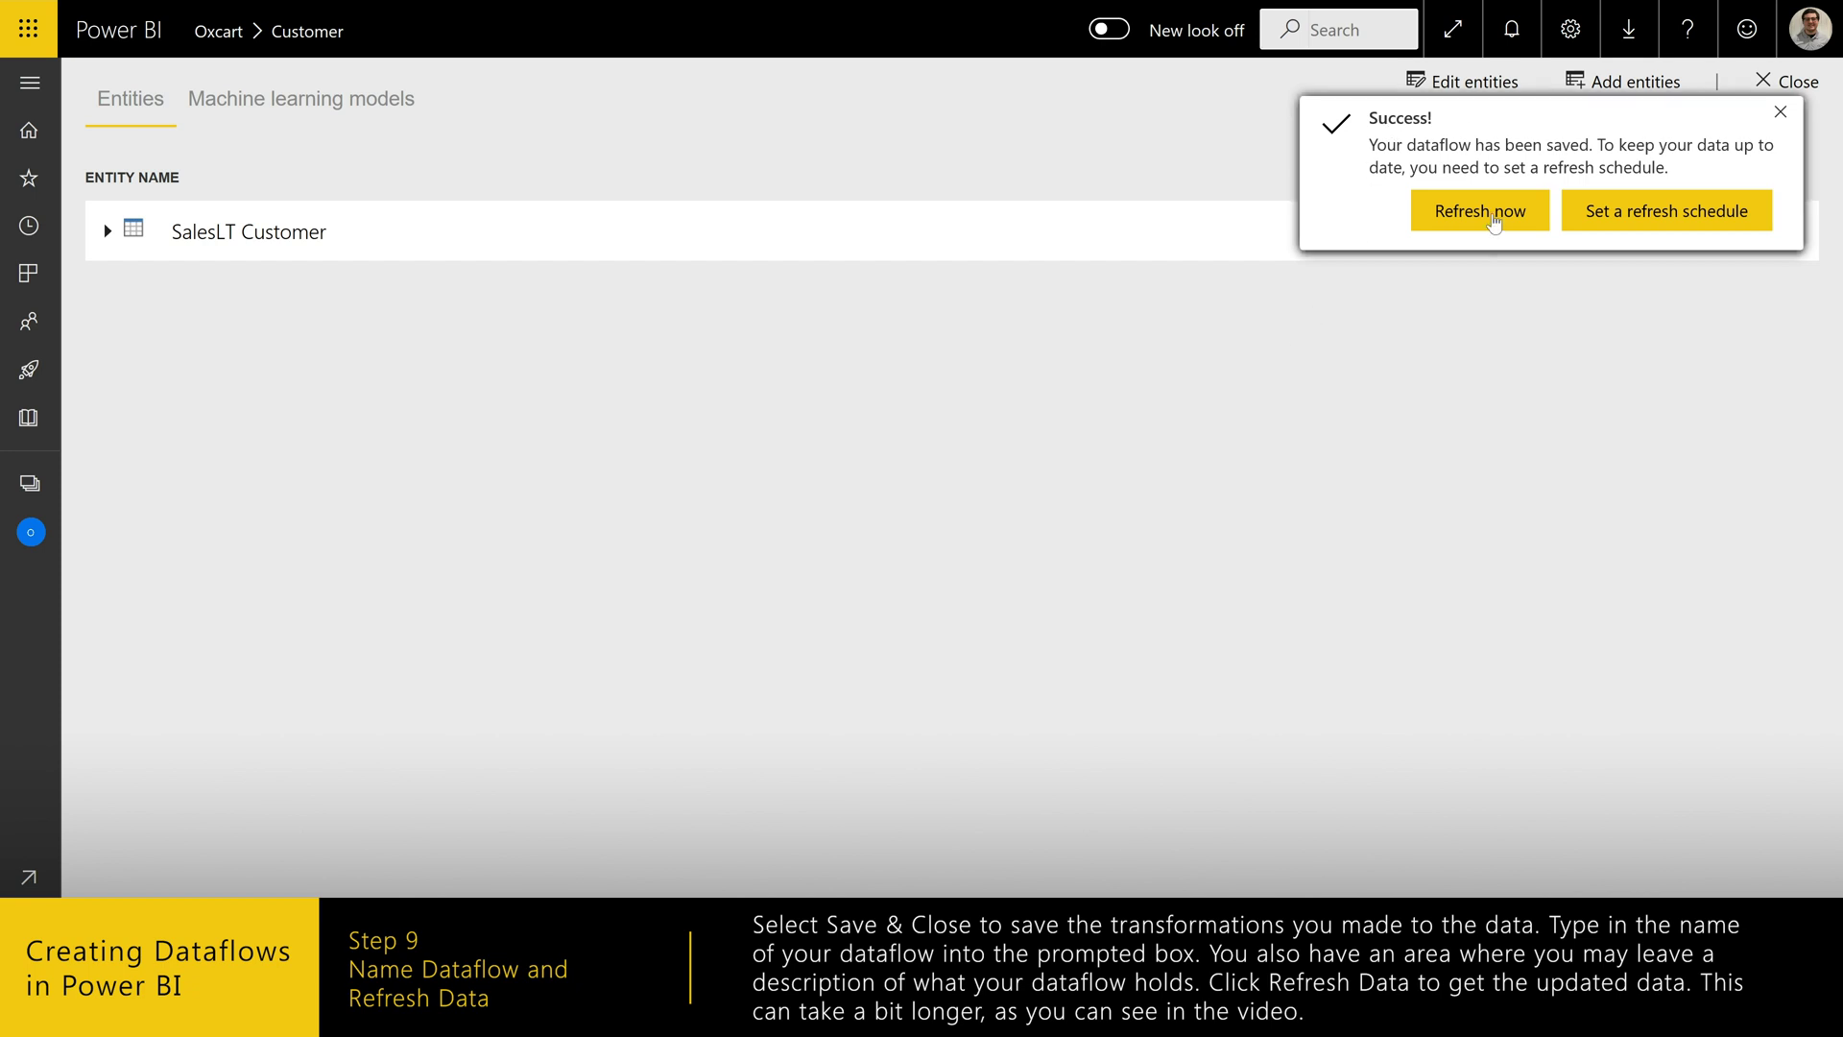
- Refresh the Customer dataflow right after saving, and again from the workspace's dataflow list
{"action": "left_click", "coordinate": [1517, 219]}
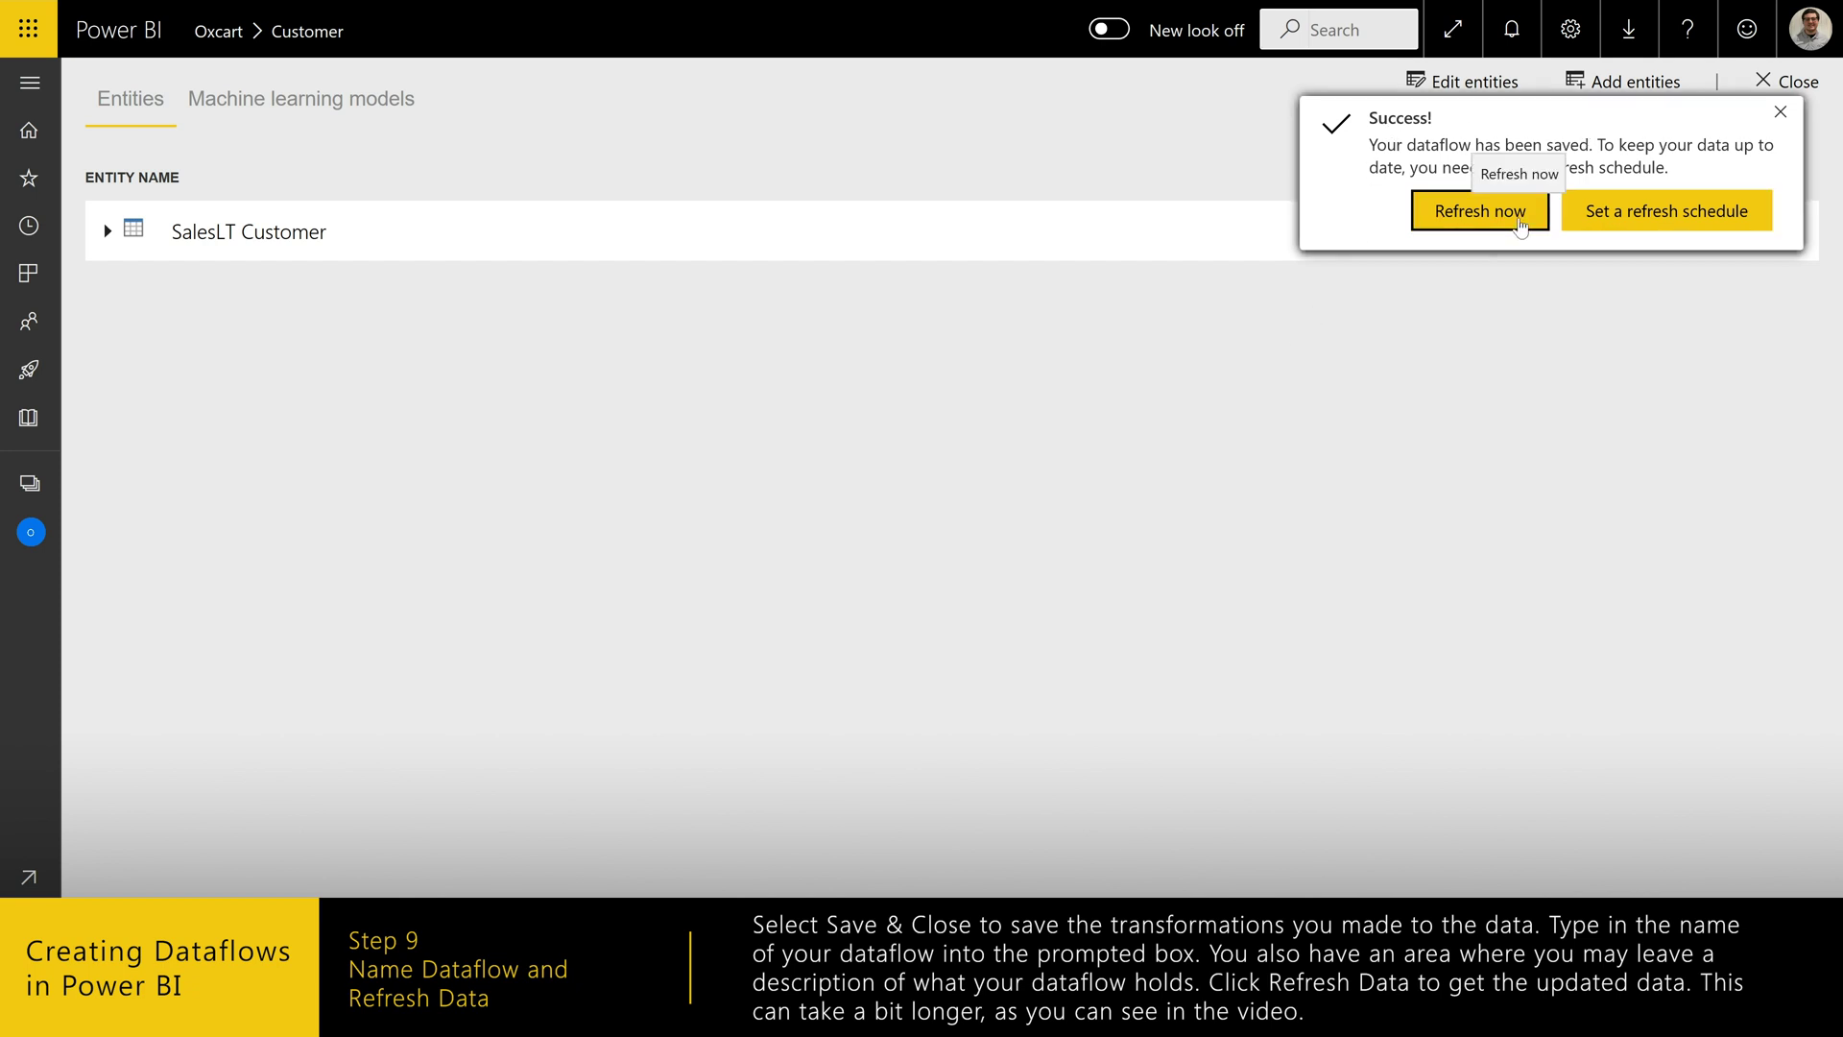
{"action": "left_click", "coordinate": [1483, 214]}
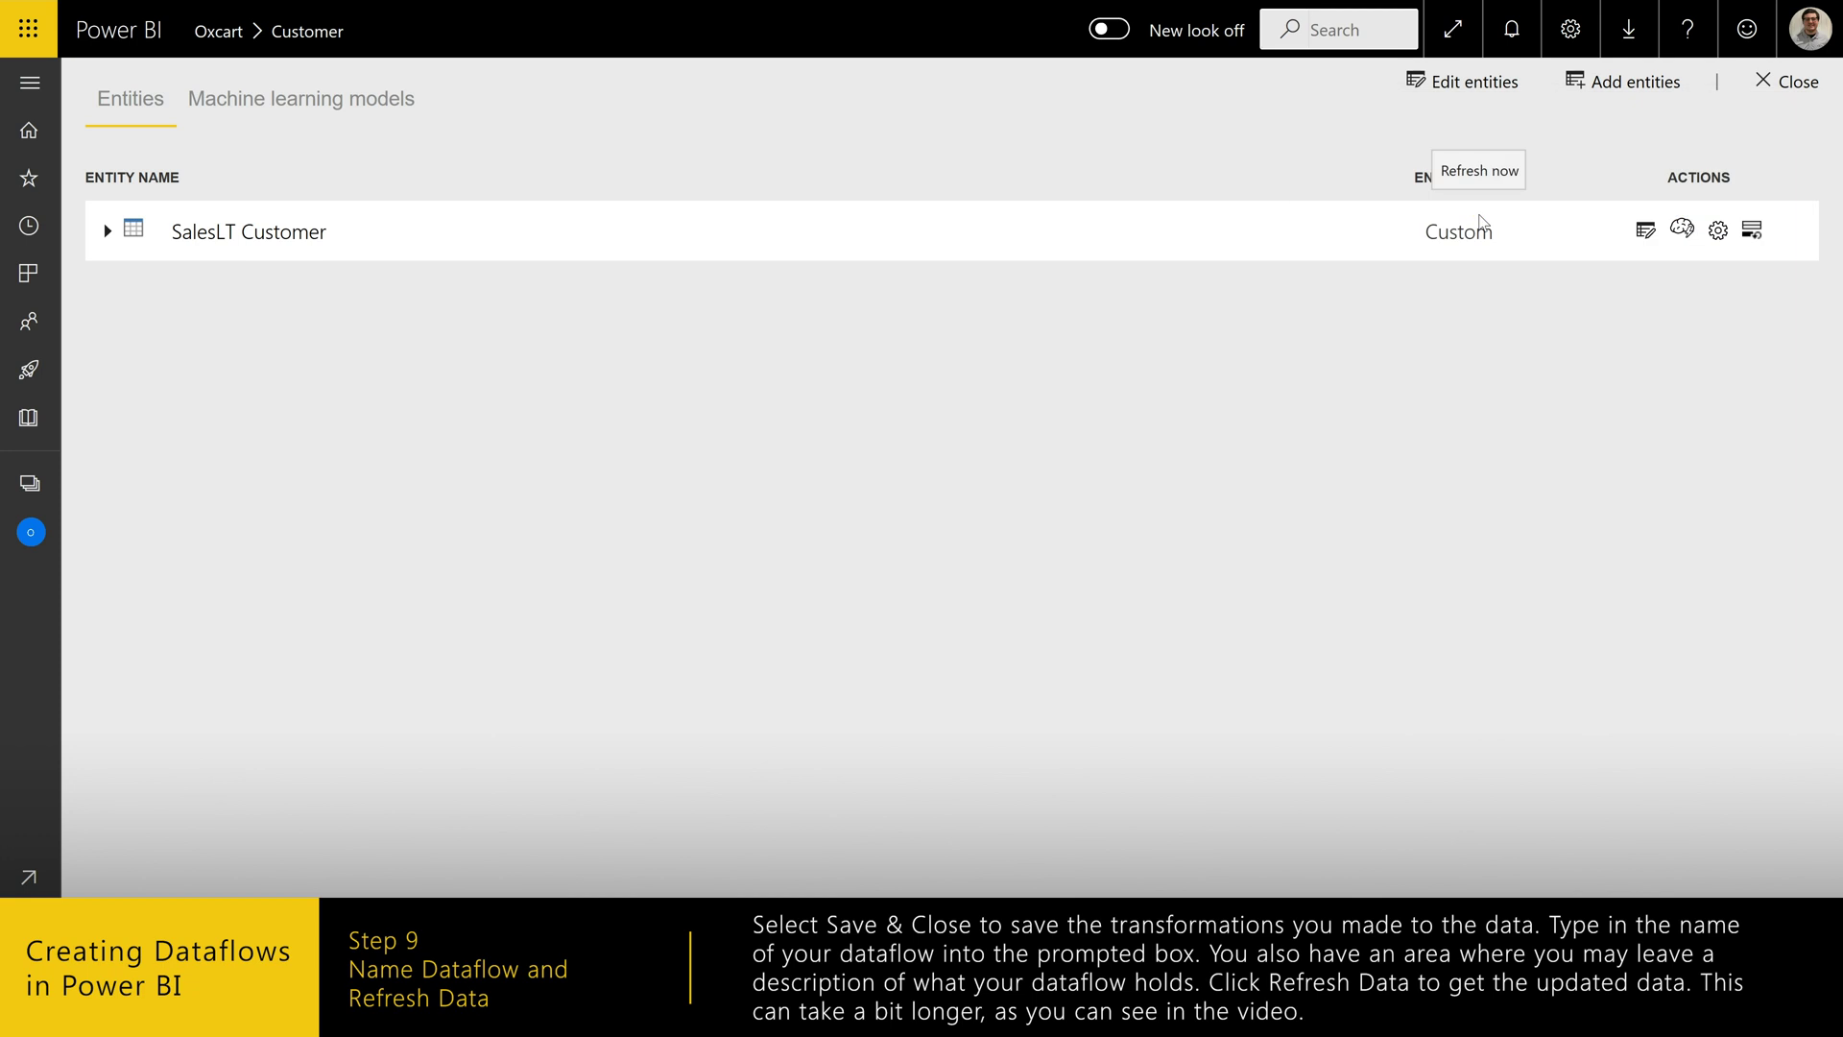
{"action": "left_click", "coordinate": [1776, 81]}
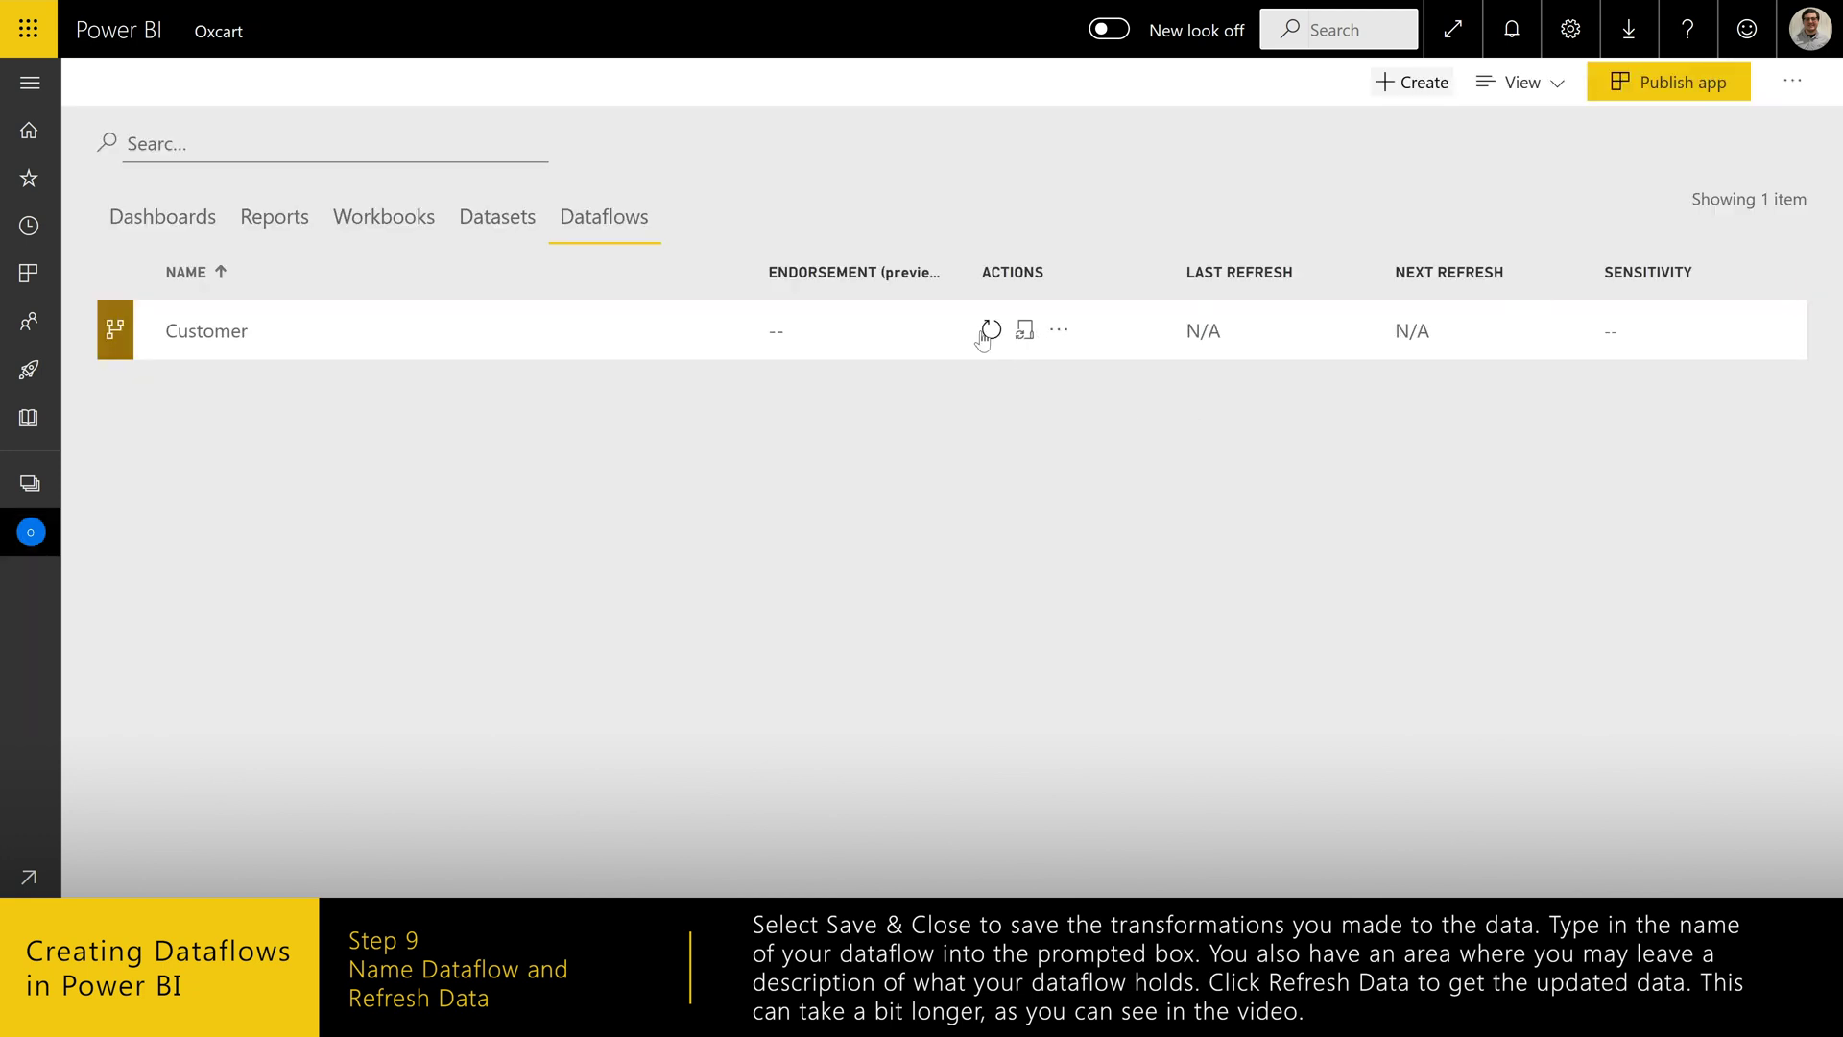
{"action": "left_click", "coordinate": [988, 331]}
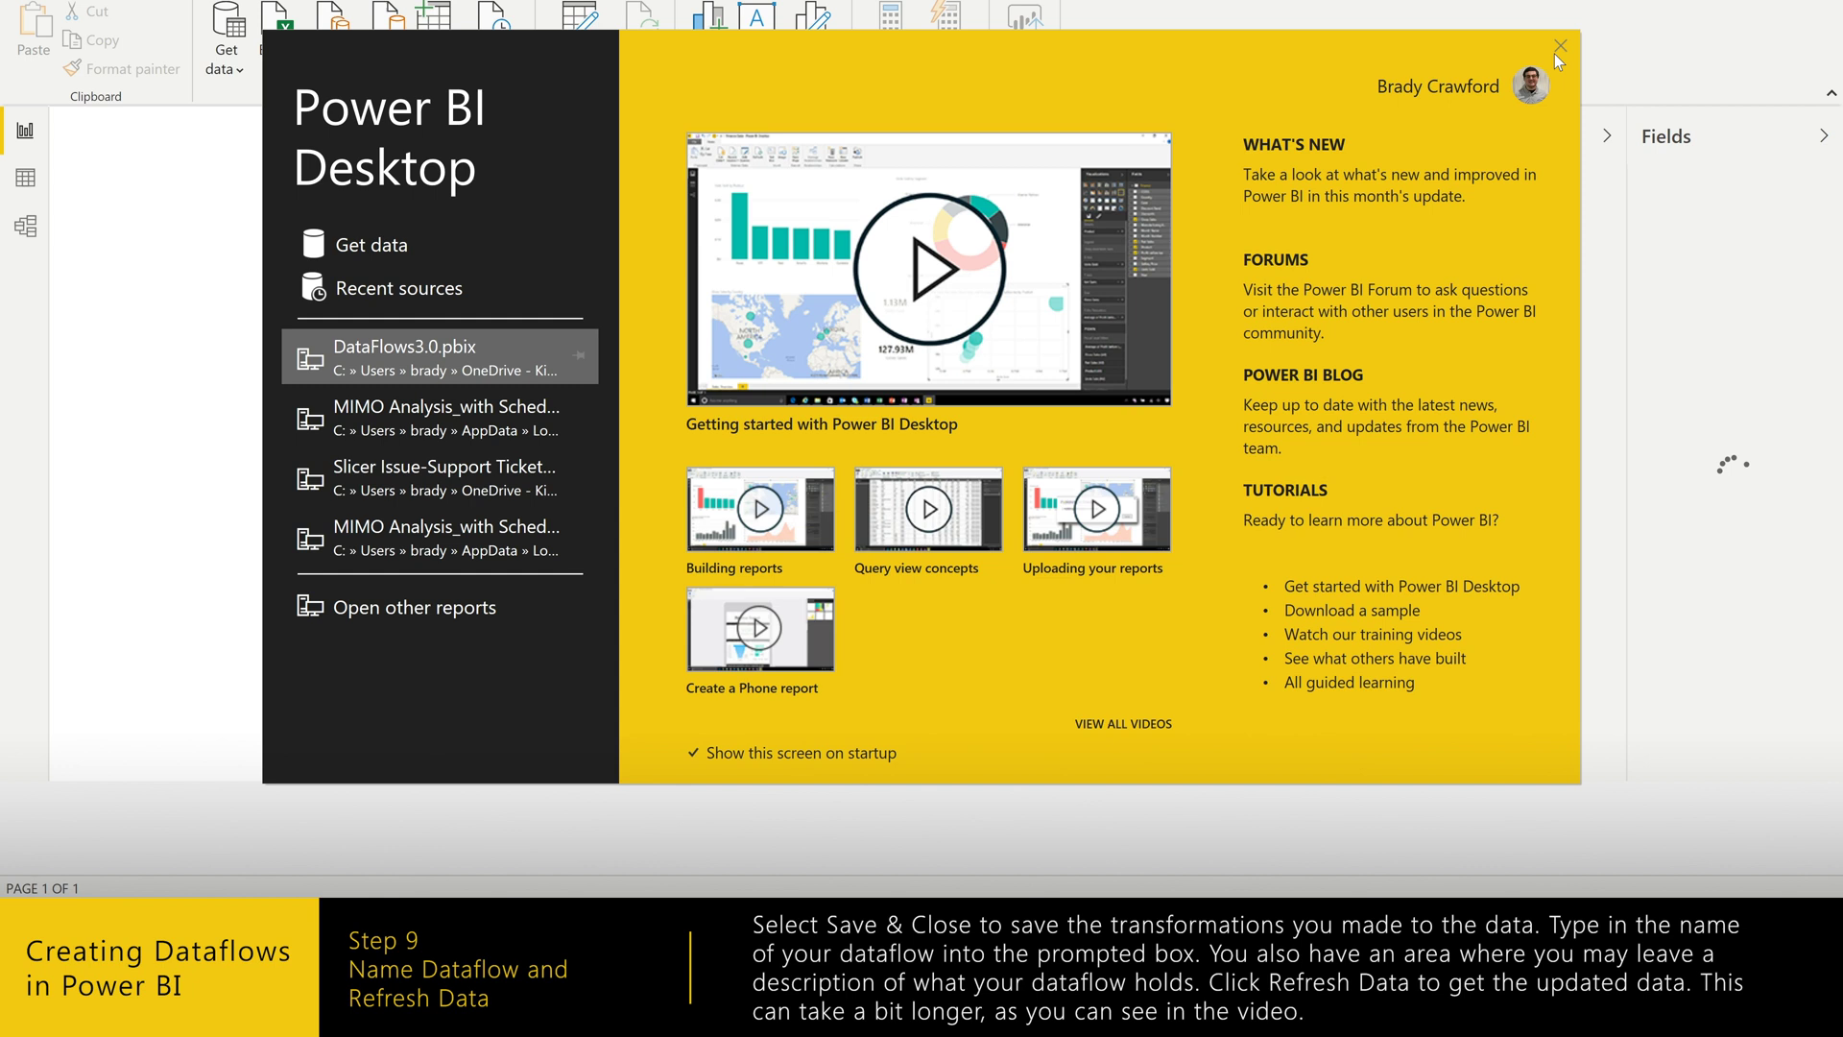
- Dismiss the start screen and connect to Power BI dataflows as the data source
{"action": "left_click", "coordinate": [1557, 50]}
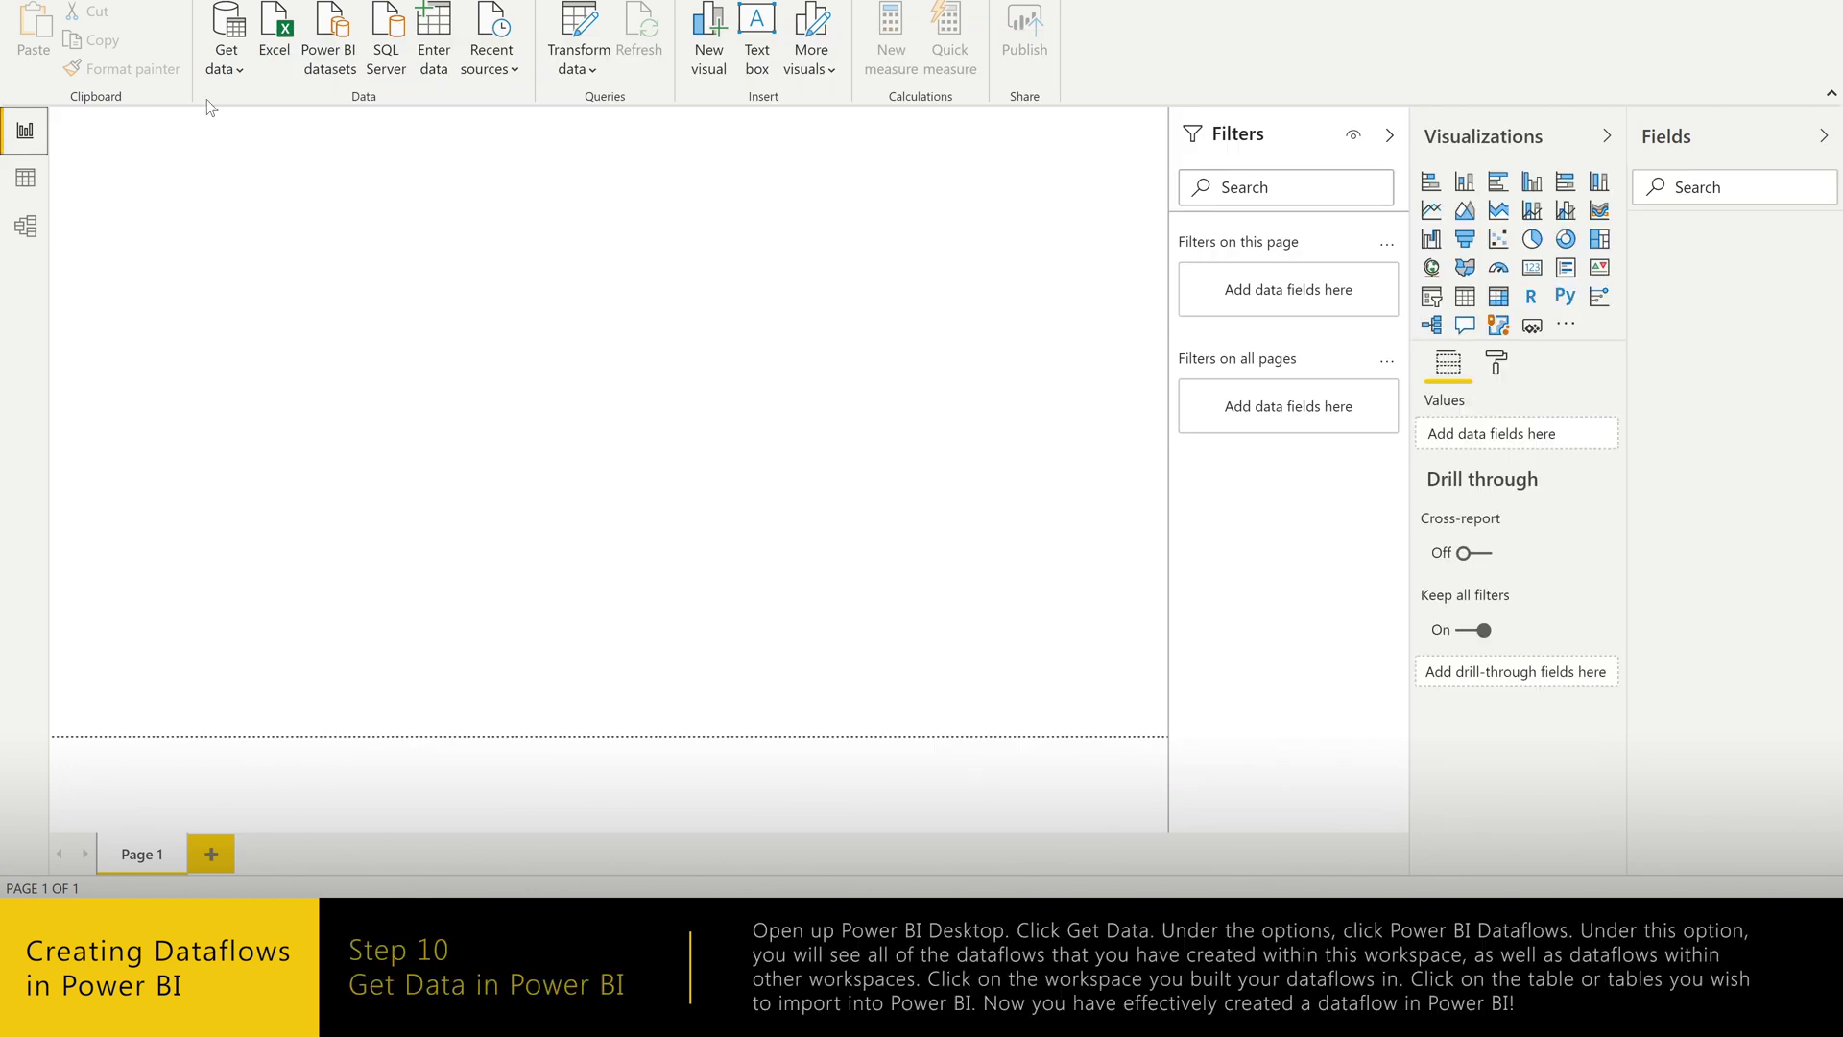
{"action": "left_click", "coordinate": [226, 53]}
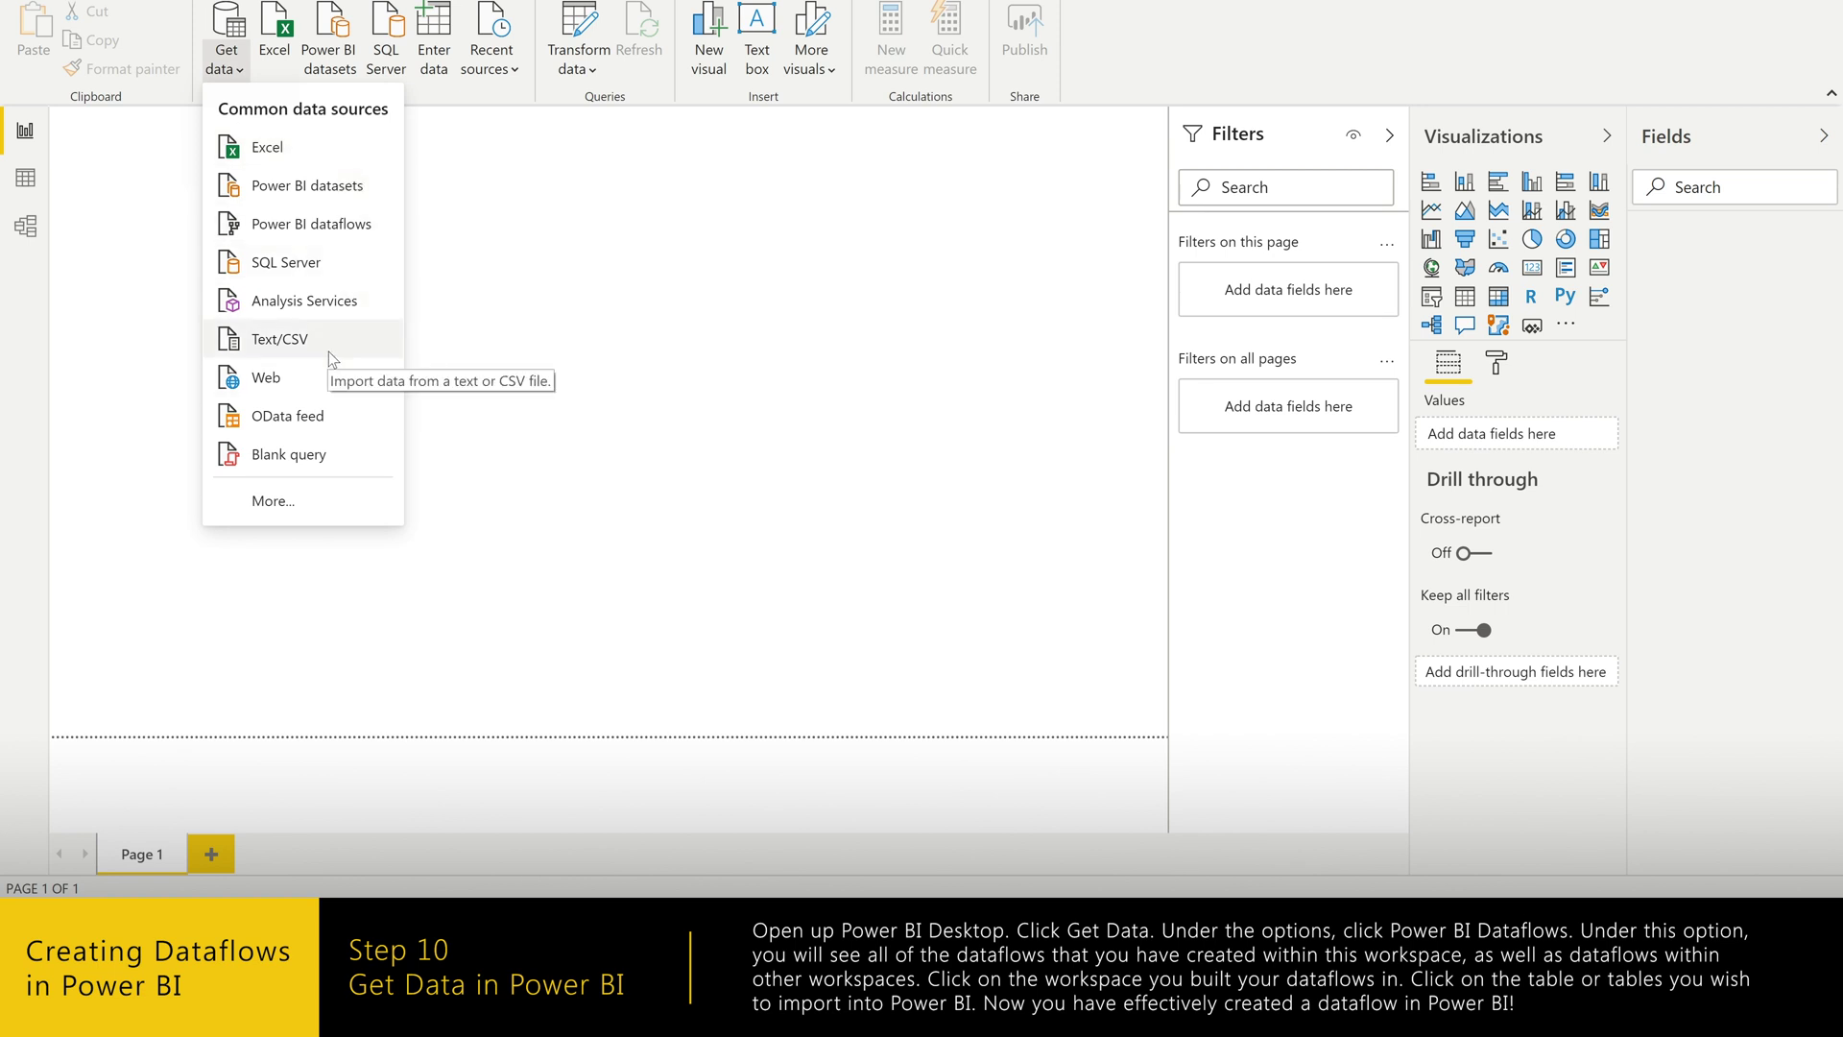
{"action": "left_click", "coordinate": [351, 231]}
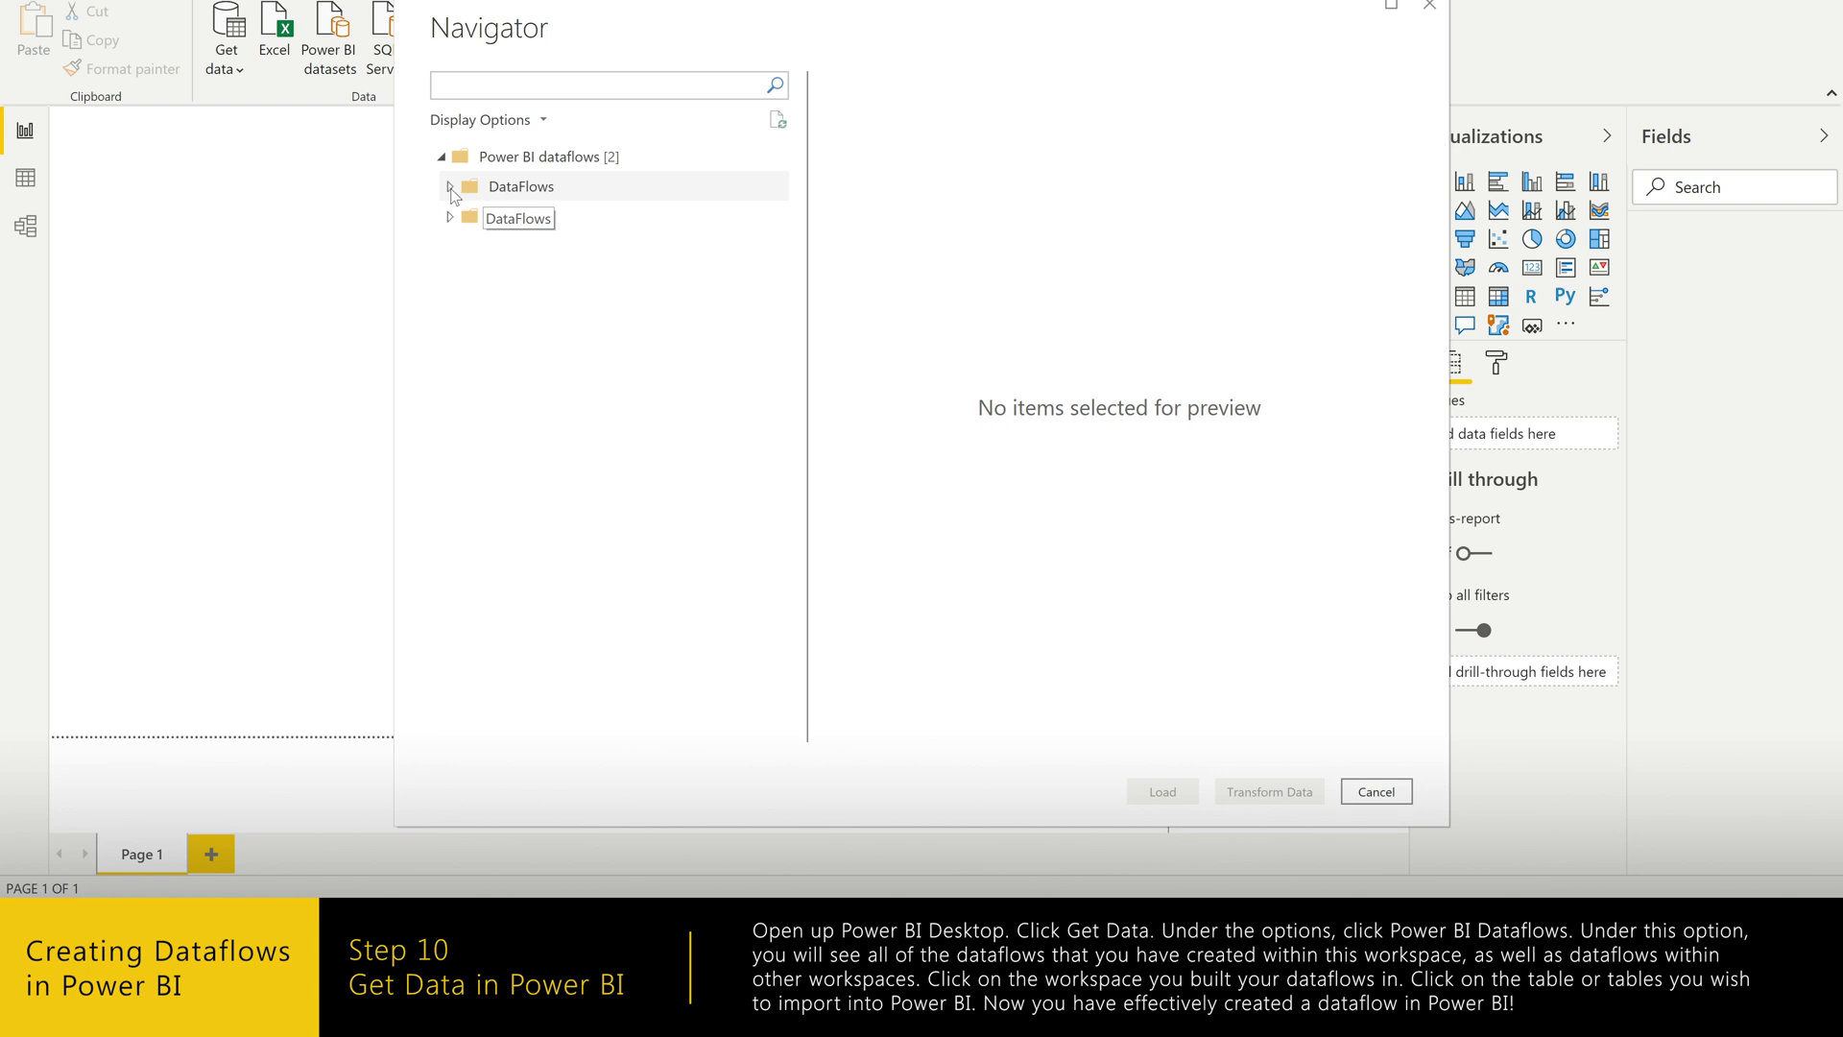
- Load the SalesLT Customer table from the Customer dataflow in the Oxcart workspace
{"action": "left_click", "coordinate": [450, 188]}
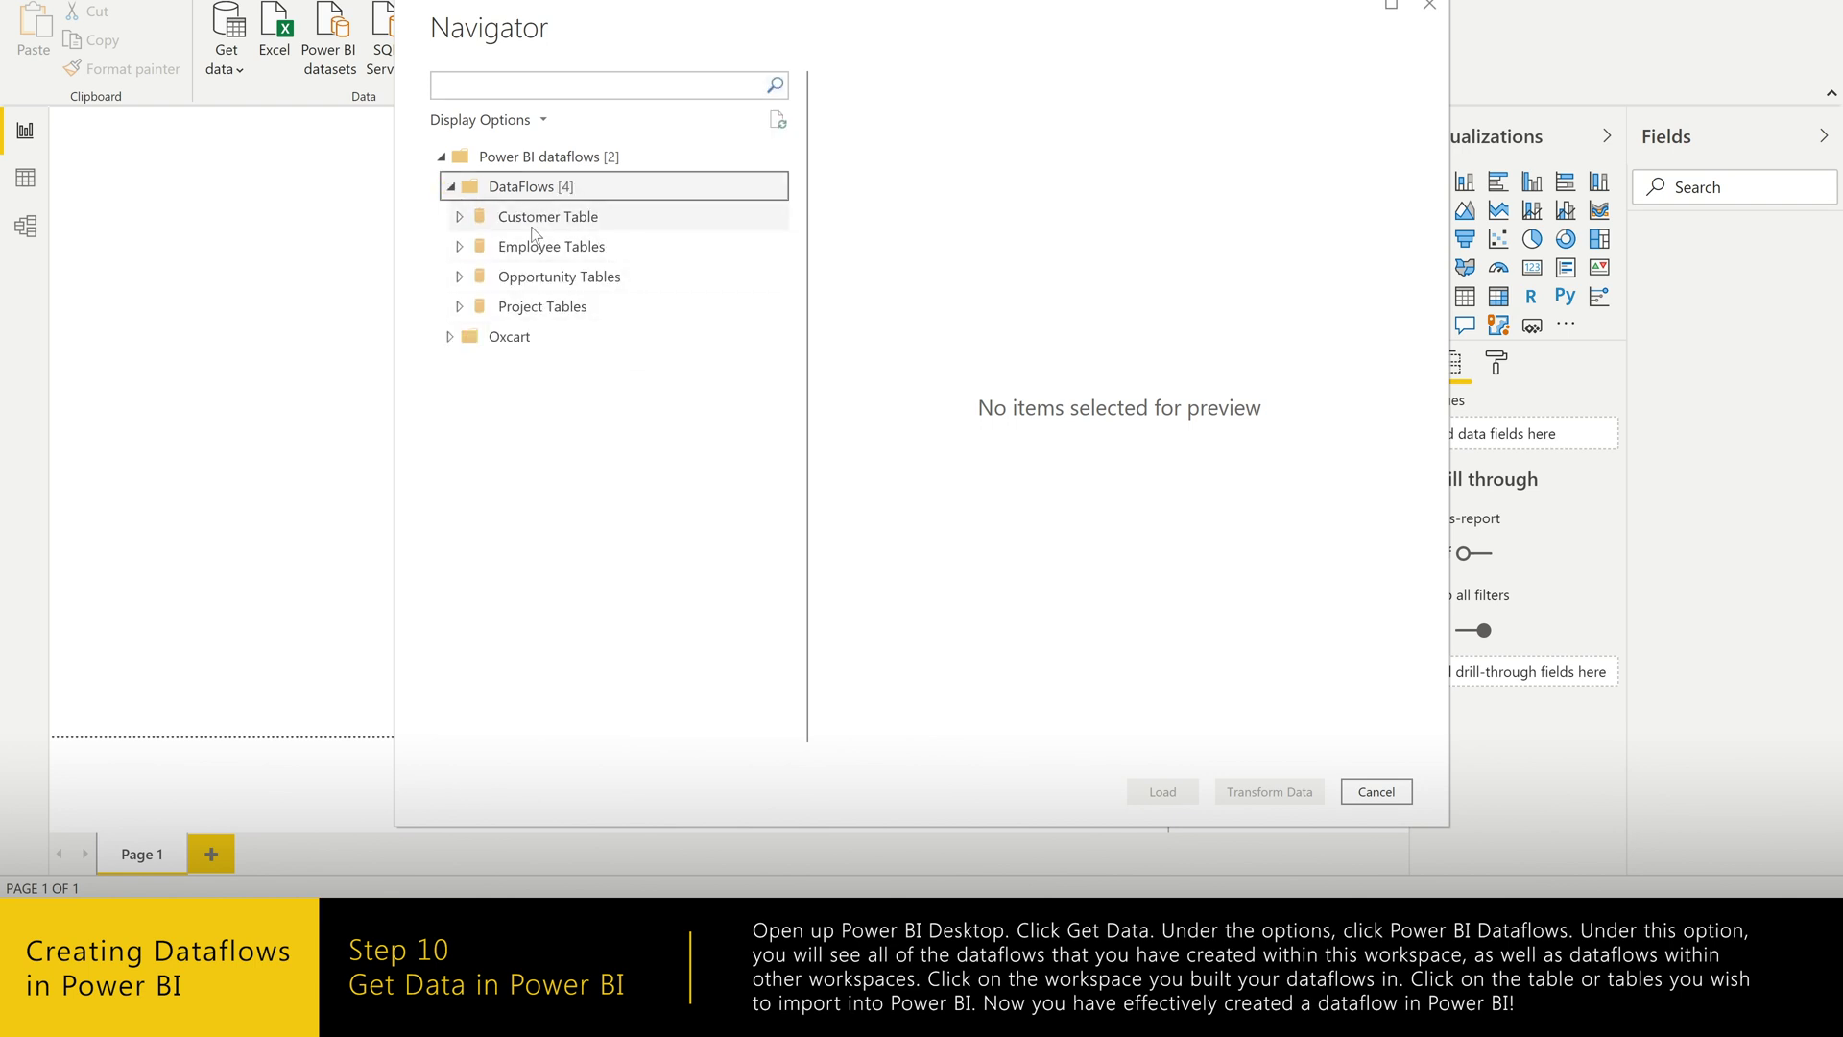
{"action": "left_click", "coordinate": [450, 186]}
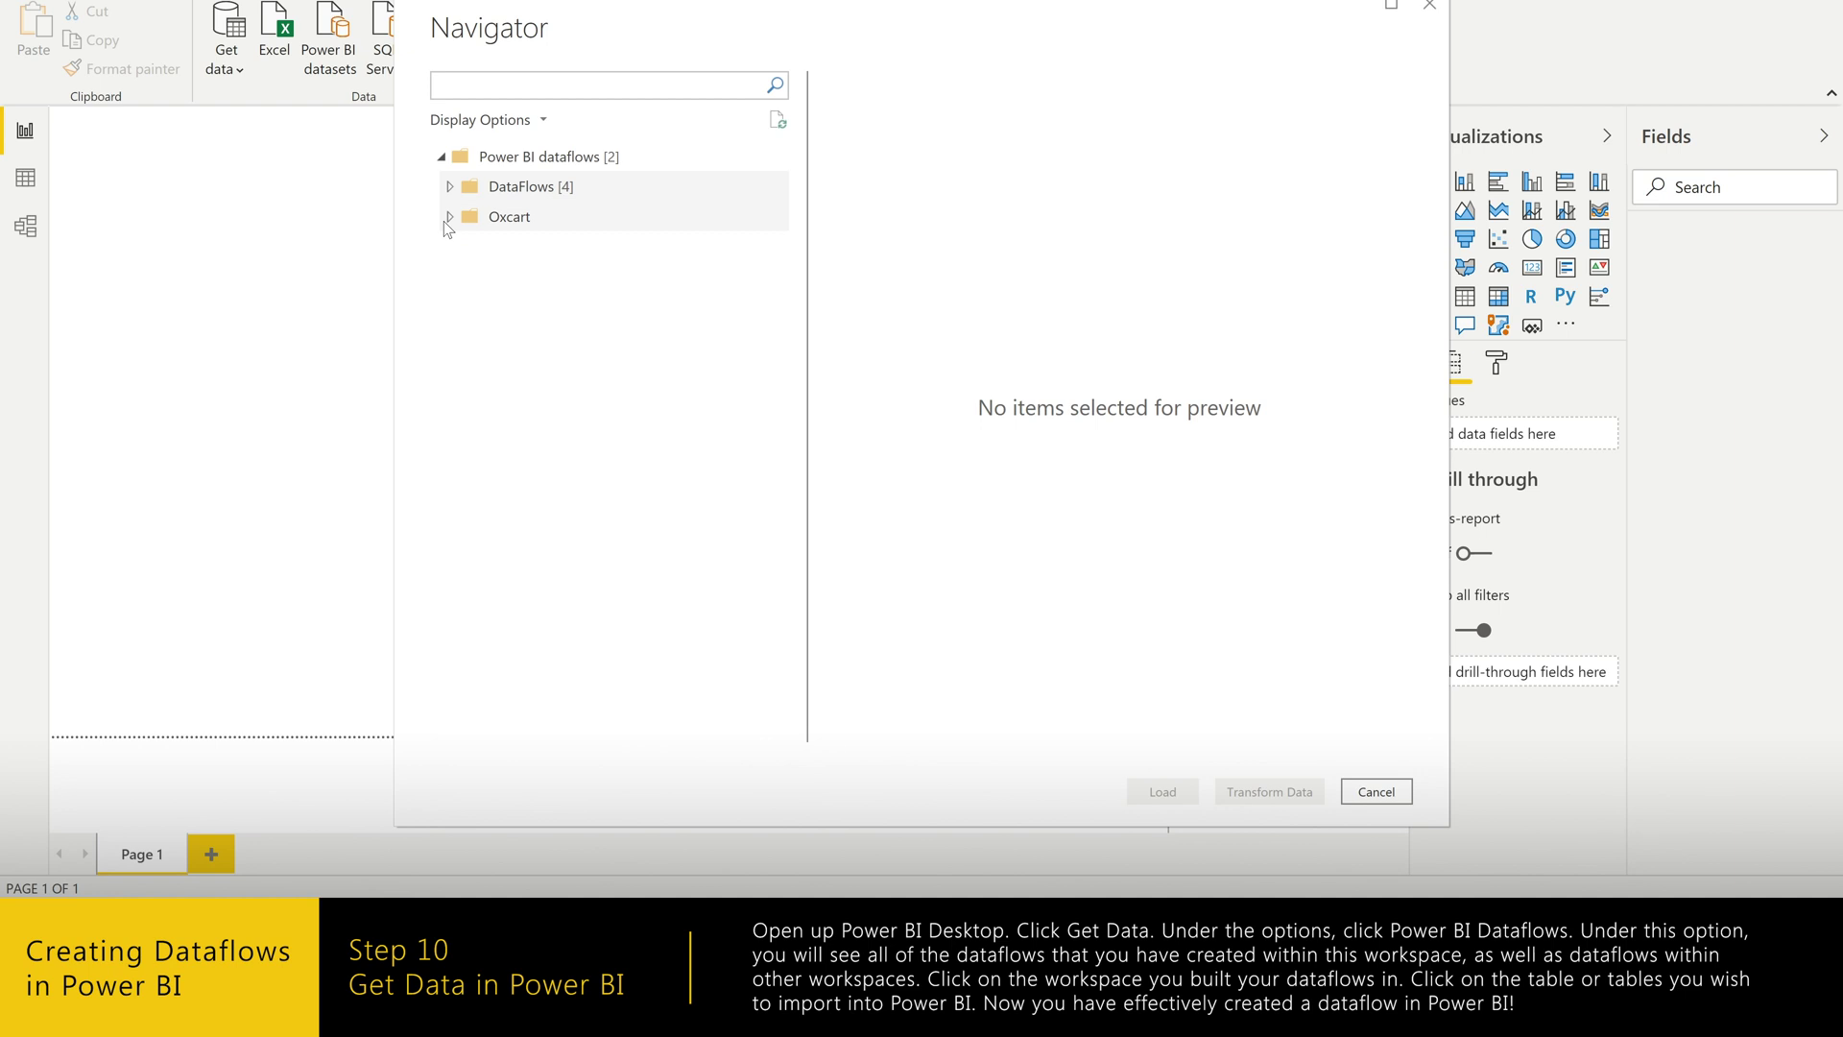
{"action": "left_click", "coordinate": [448, 218]}
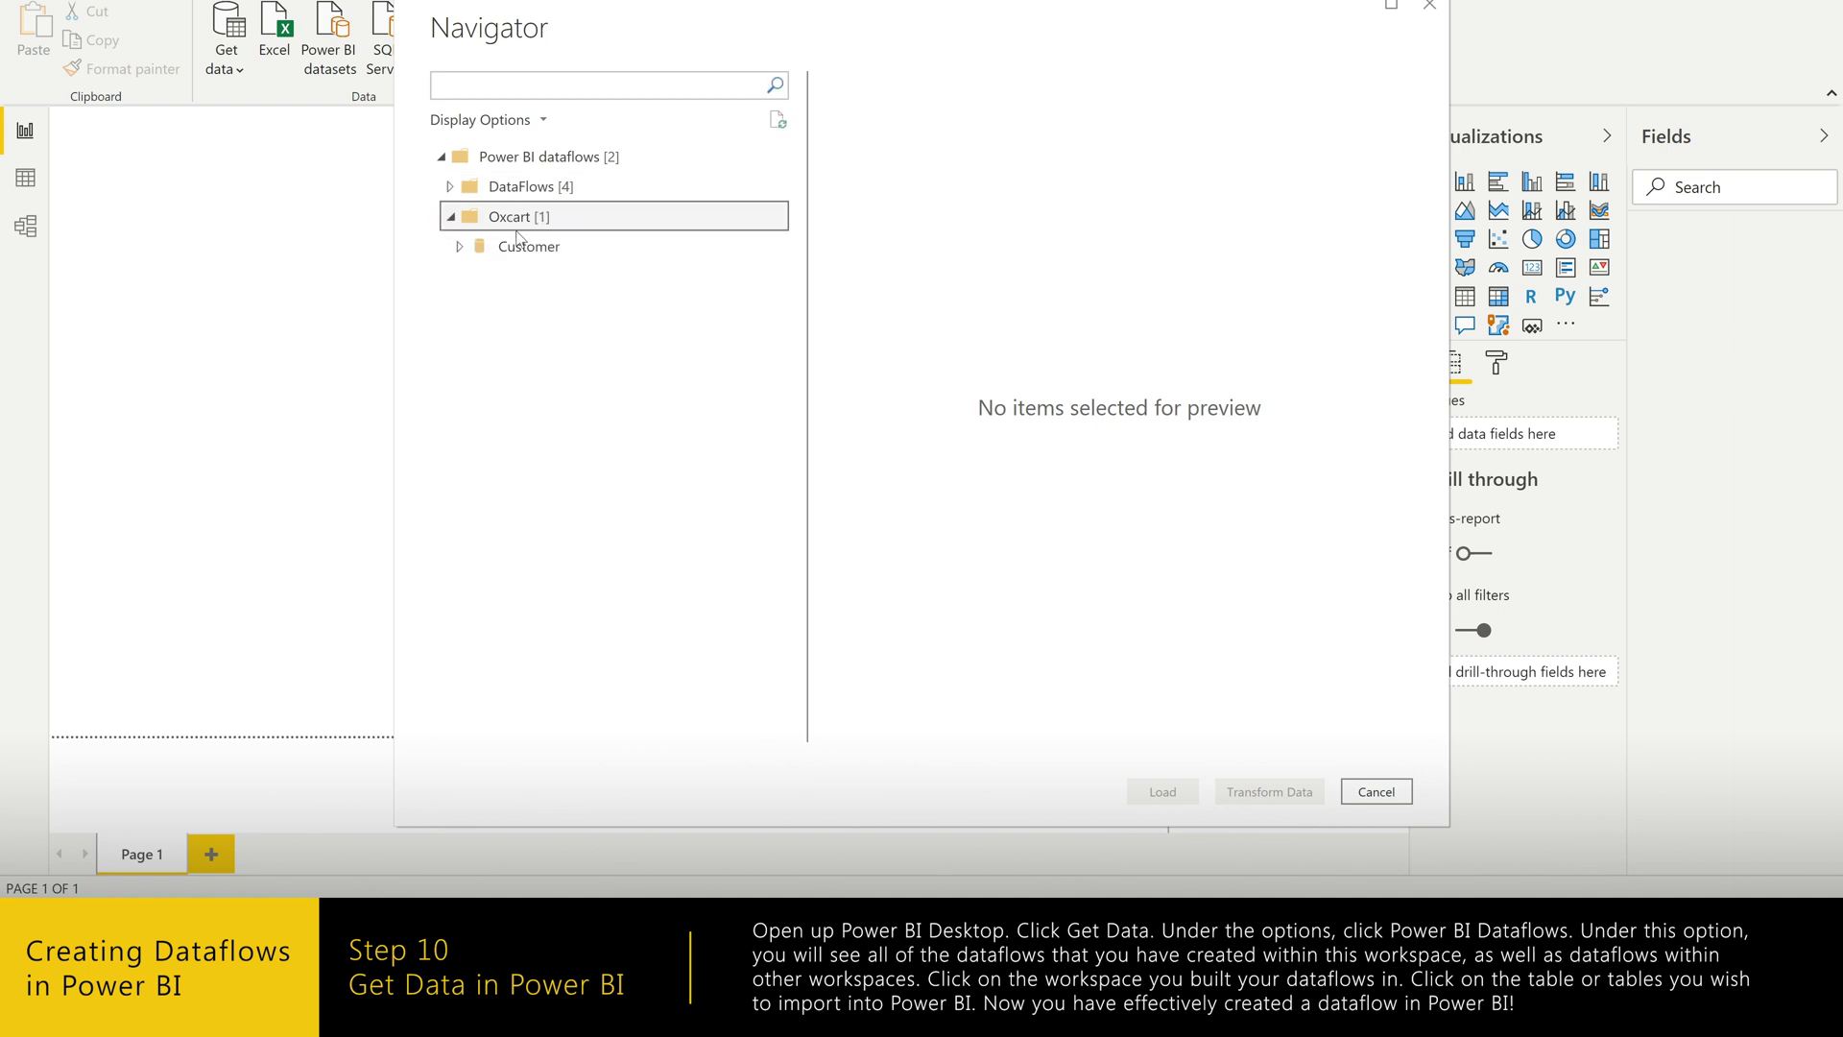
{"action": "left_click", "coordinate": [469, 252]}
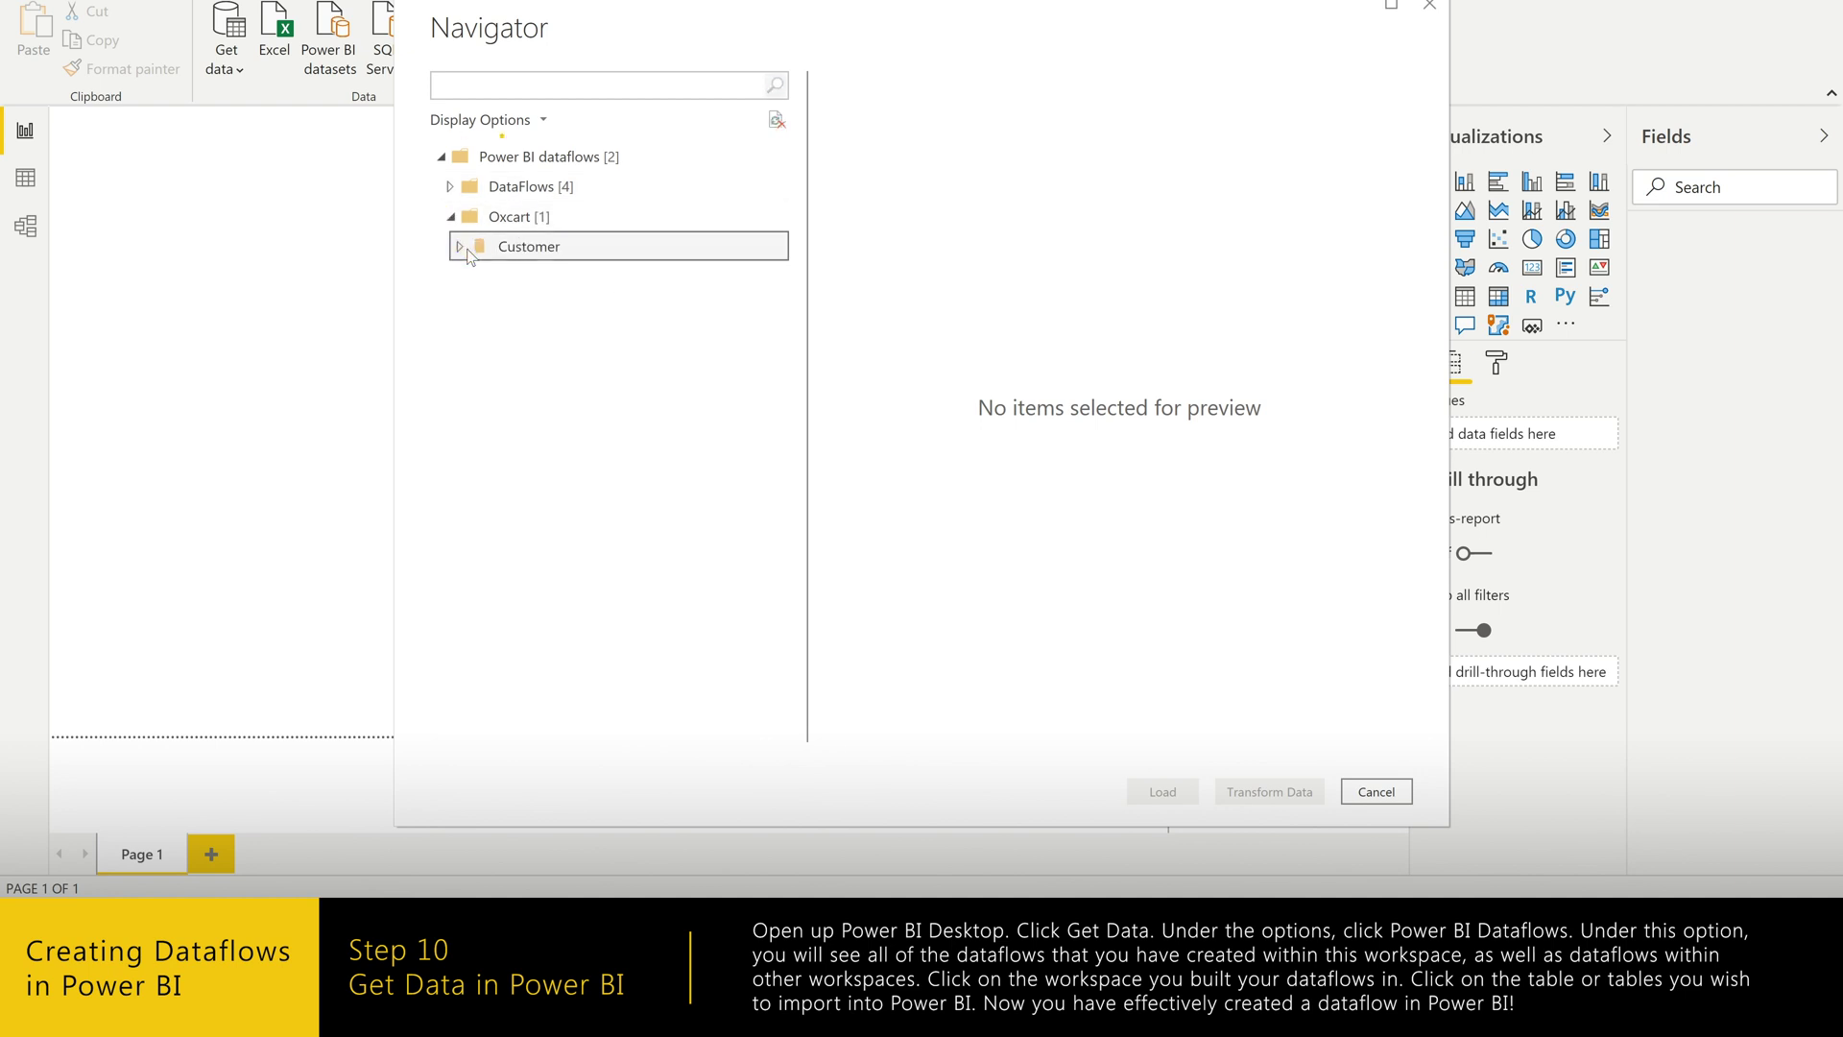
{"action": "left_click", "coordinate": [487, 278]}
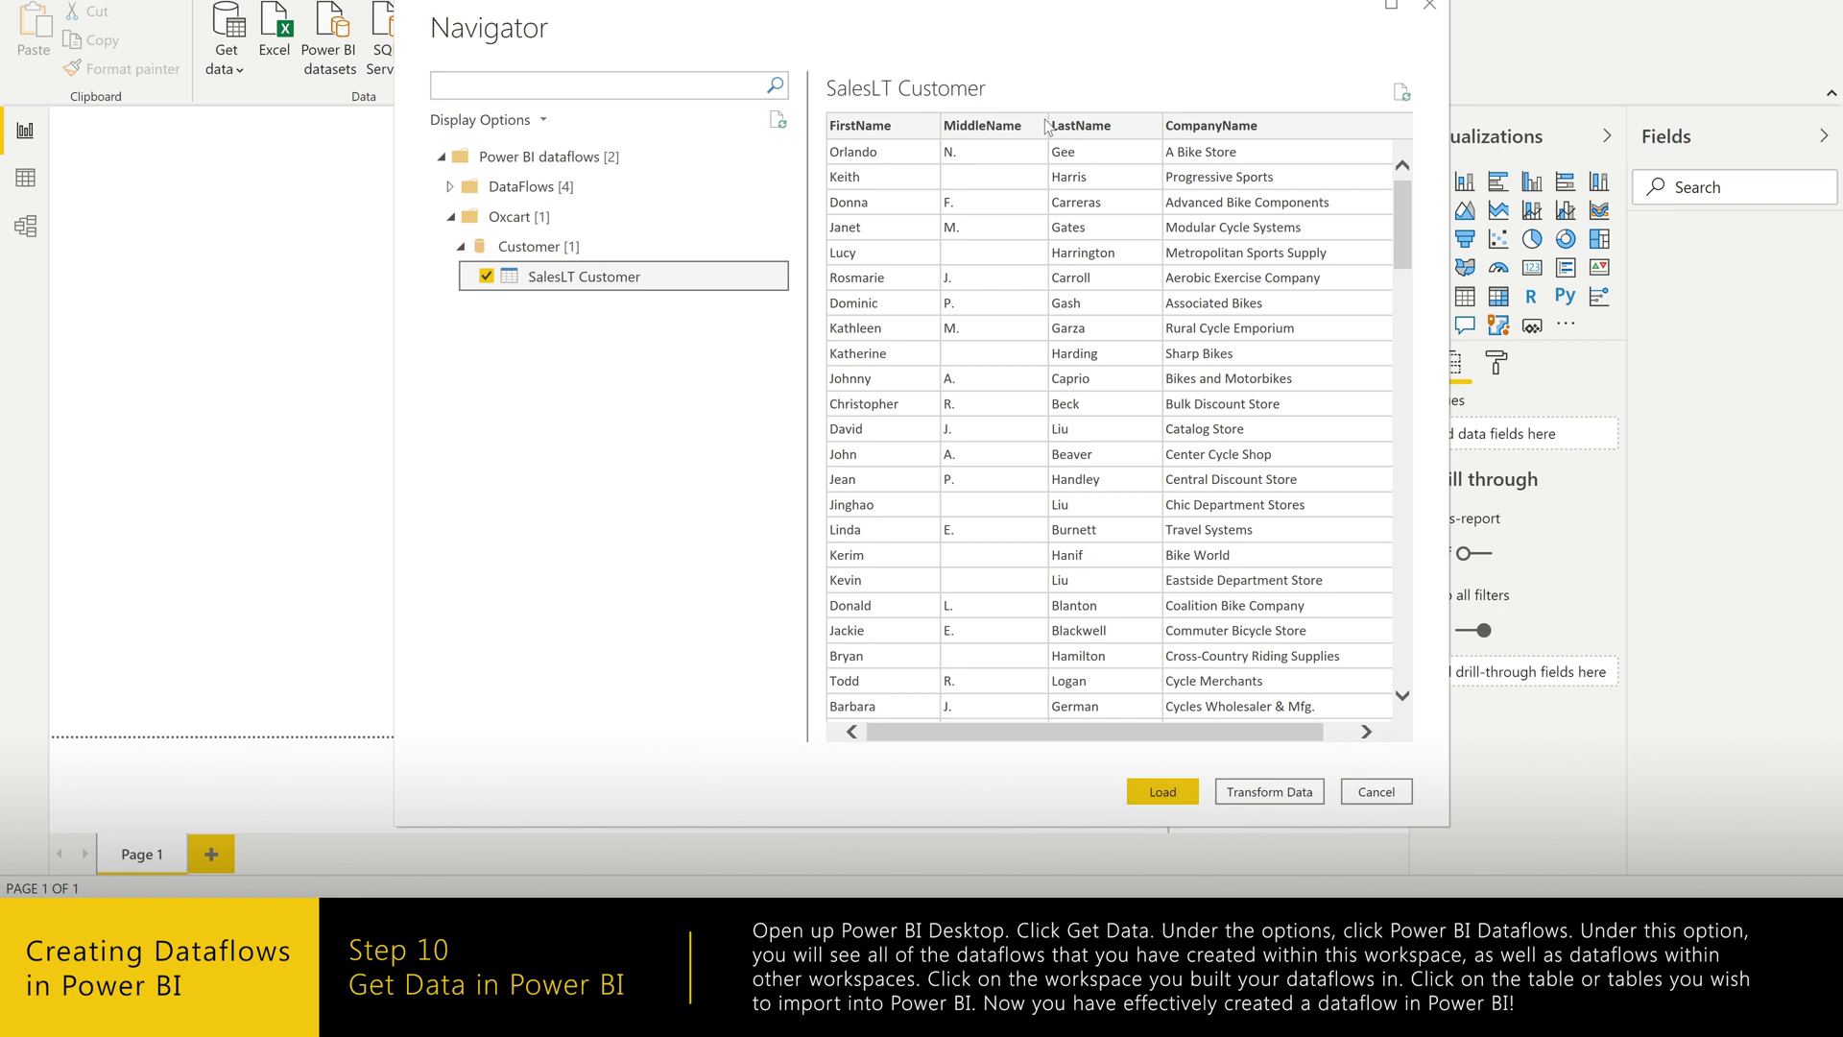
{"action": "left_click", "coordinate": [1163, 793]}
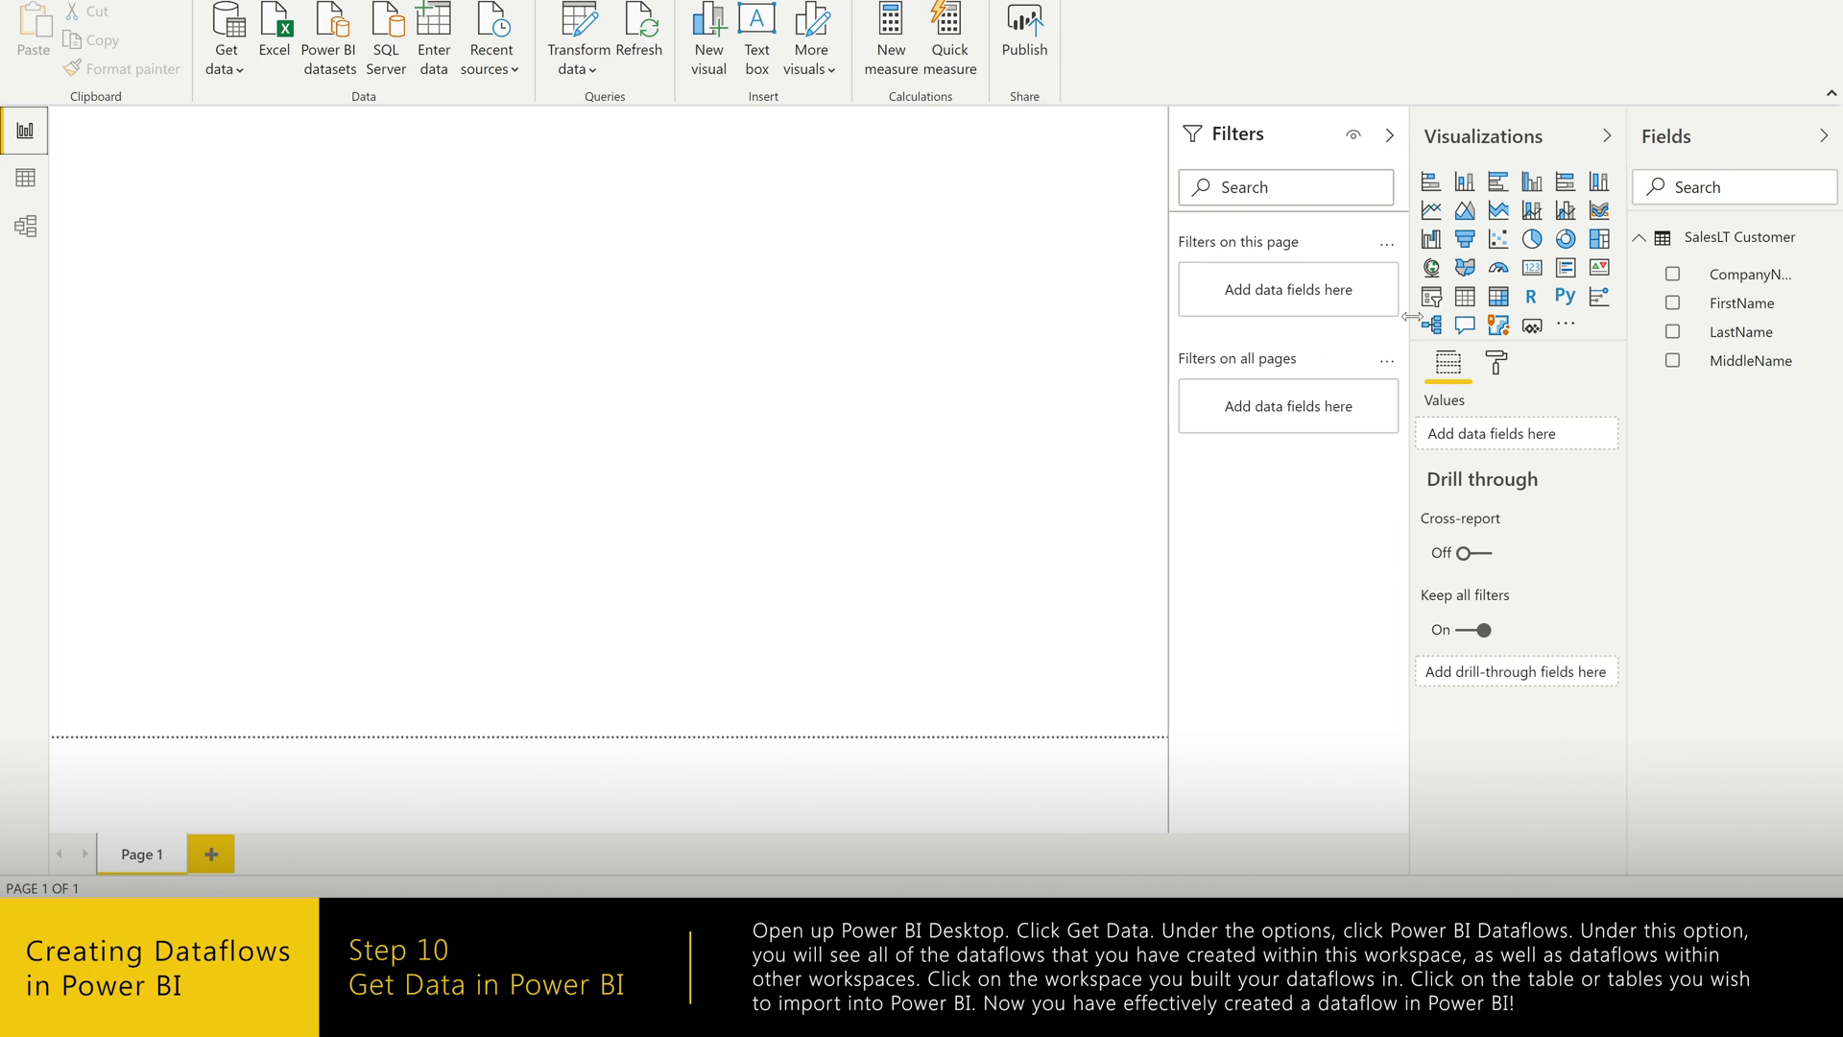
- Add a table visual to the page showing FirstName, MiddleName, LastName and CompanyName, in that order
{"action": "left_click", "coordinate": [1465, 297]}
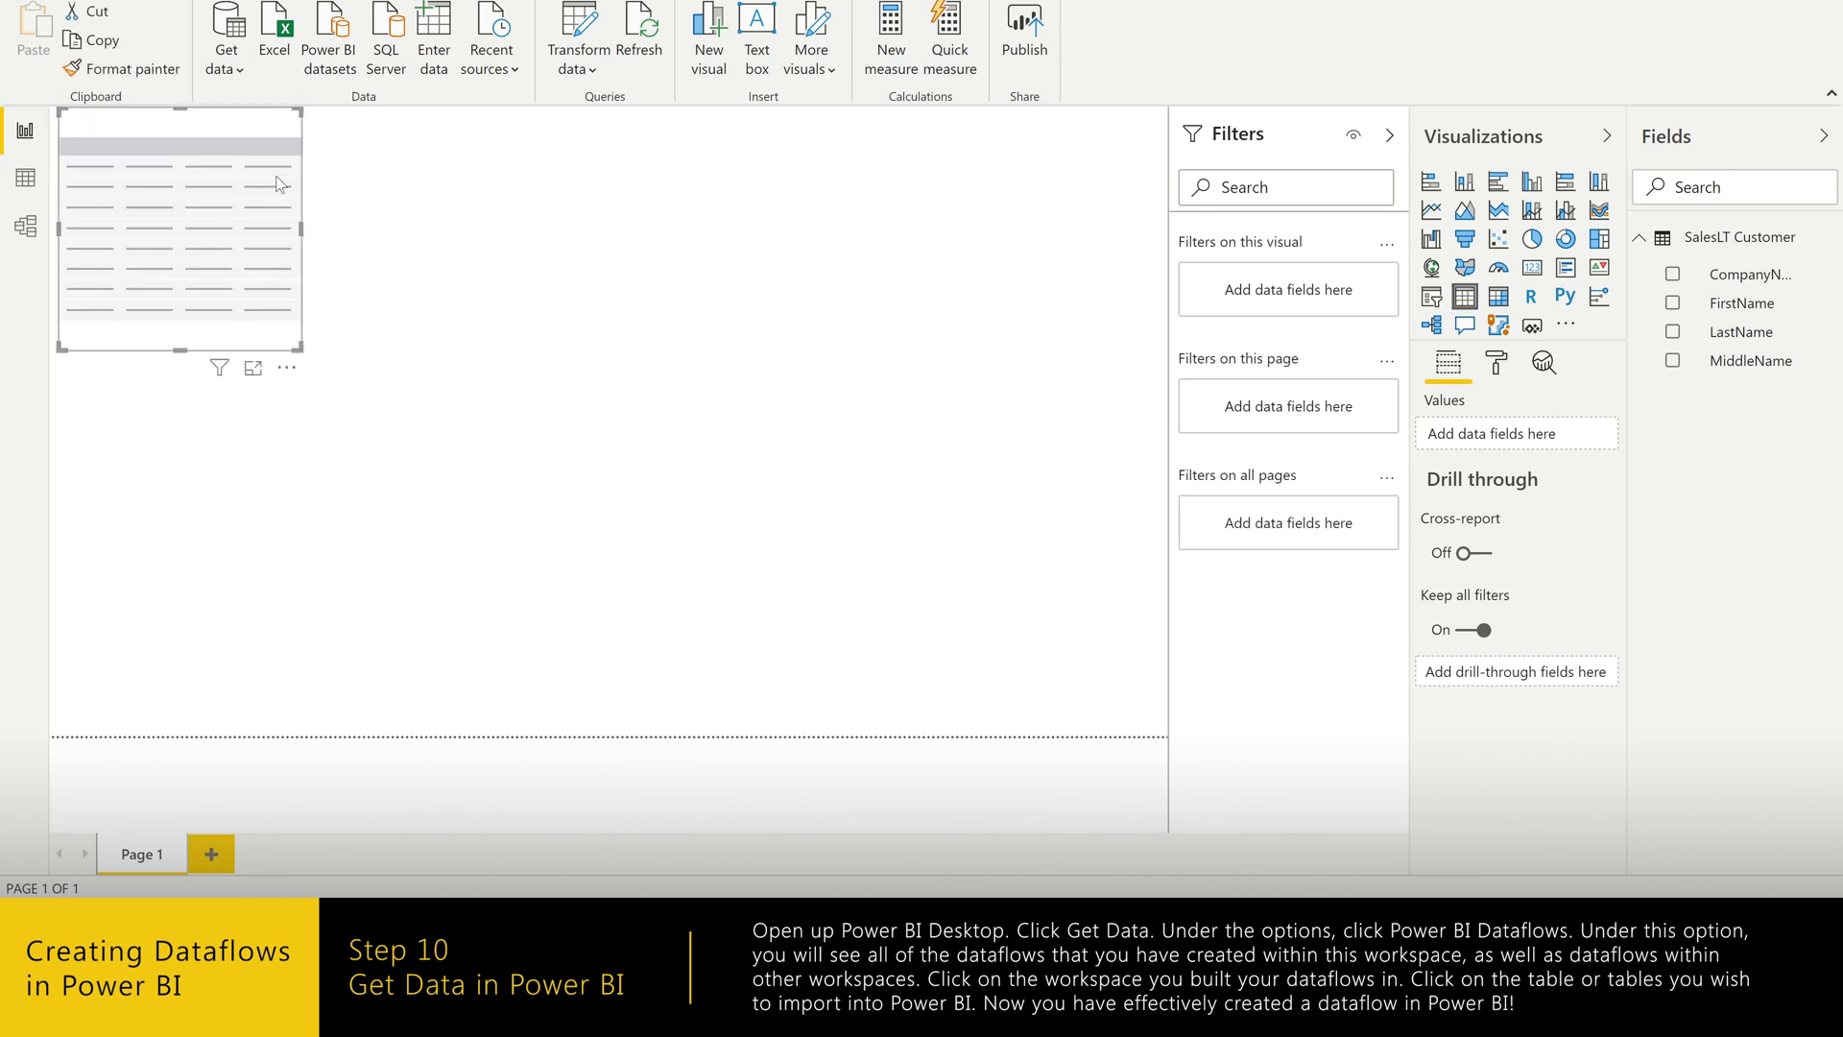
{"action": "left_click", "coordinate": [1672, 302]}
{"action": "left_click", "coordinate": [1668, 363]}
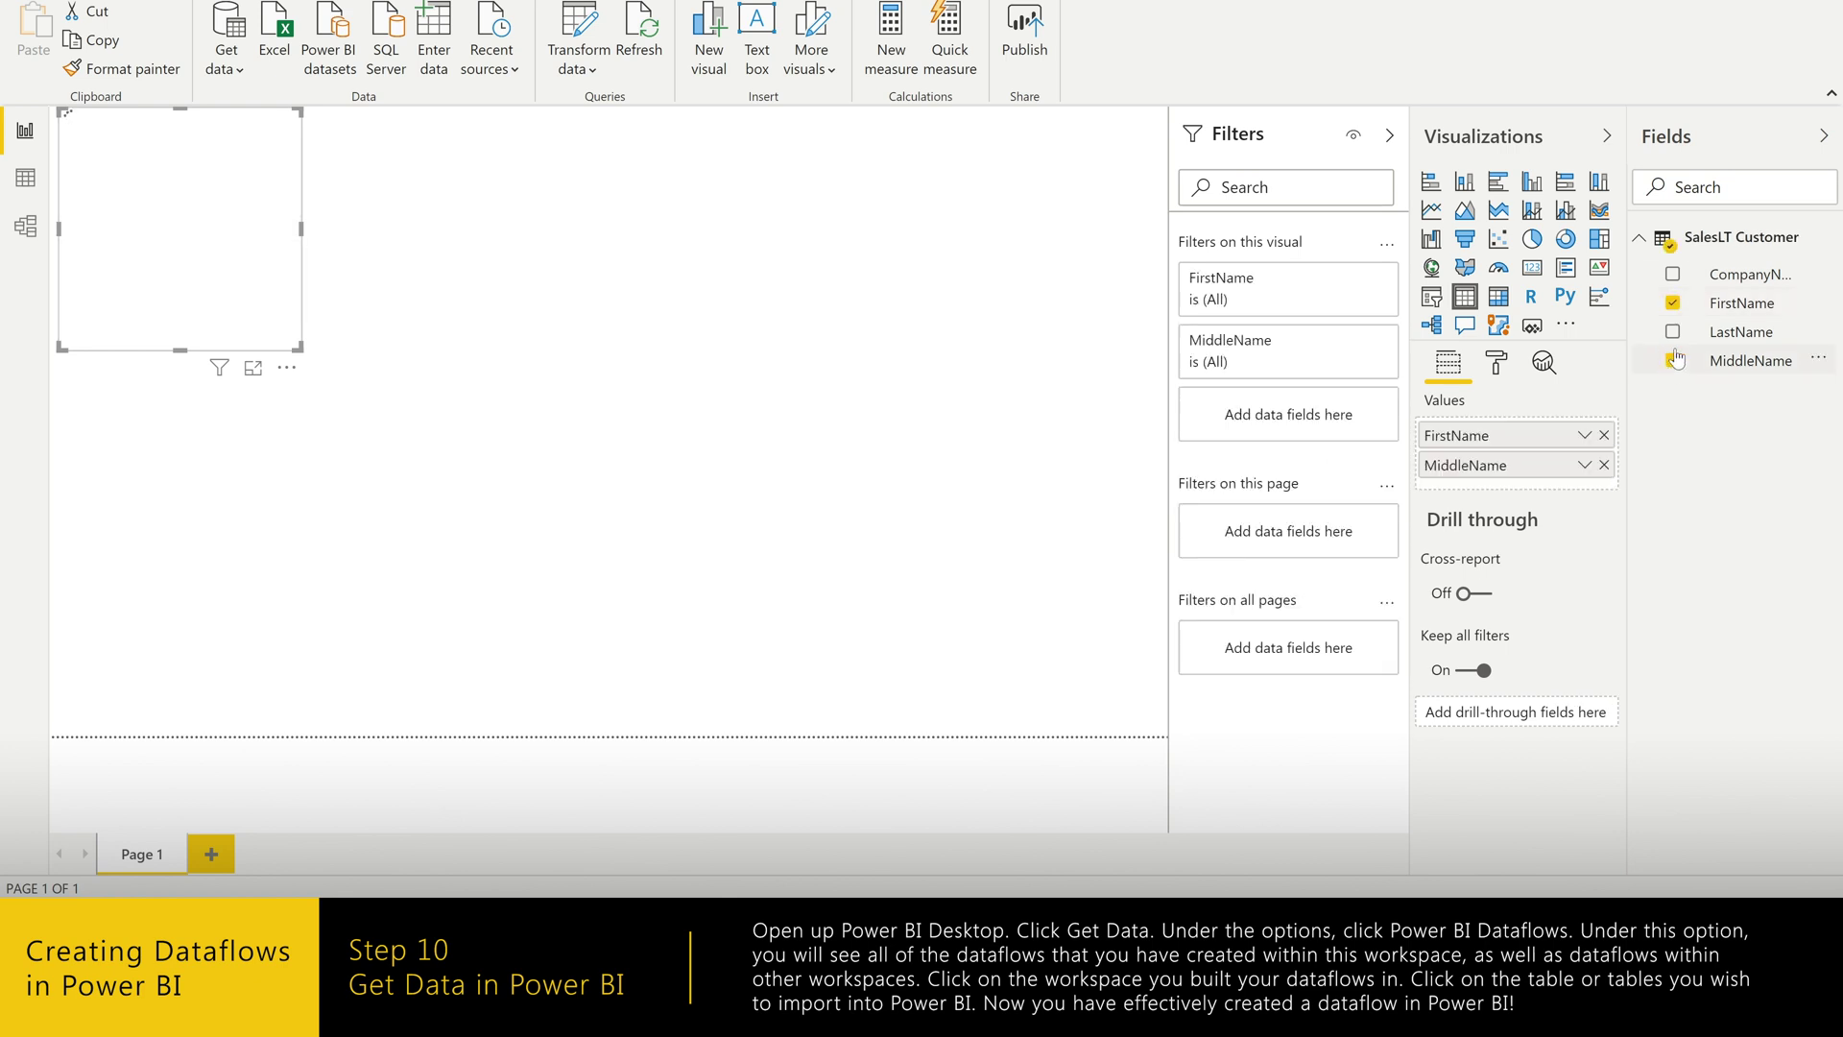
{"action": "left_click", "coordinate": [1672, 331]}
{"action": "left_click", "coordinate": [1671, 276]}
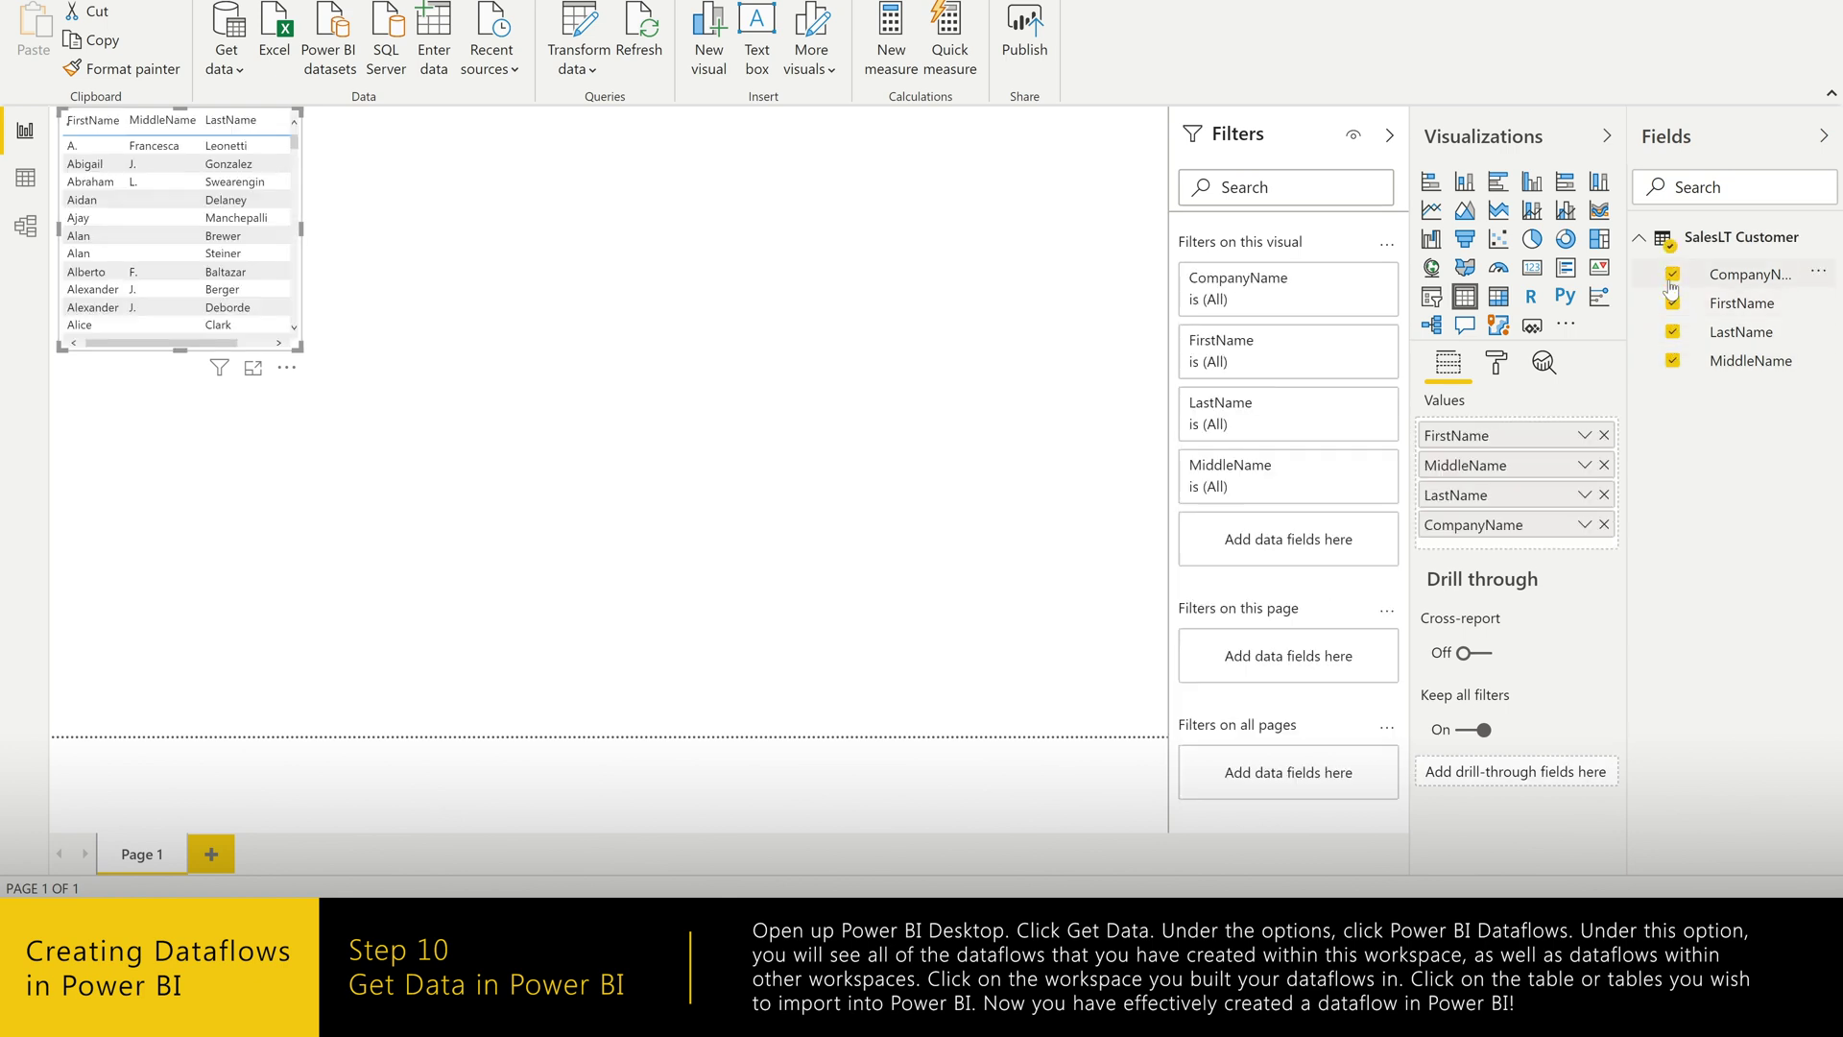
- Enlarge the table visual in width and height so all four columns and more rows fit, and deselect it
{"action": "left_click_drag", "start_coordinate": [301, 229], "coordinate": [608, 235]}
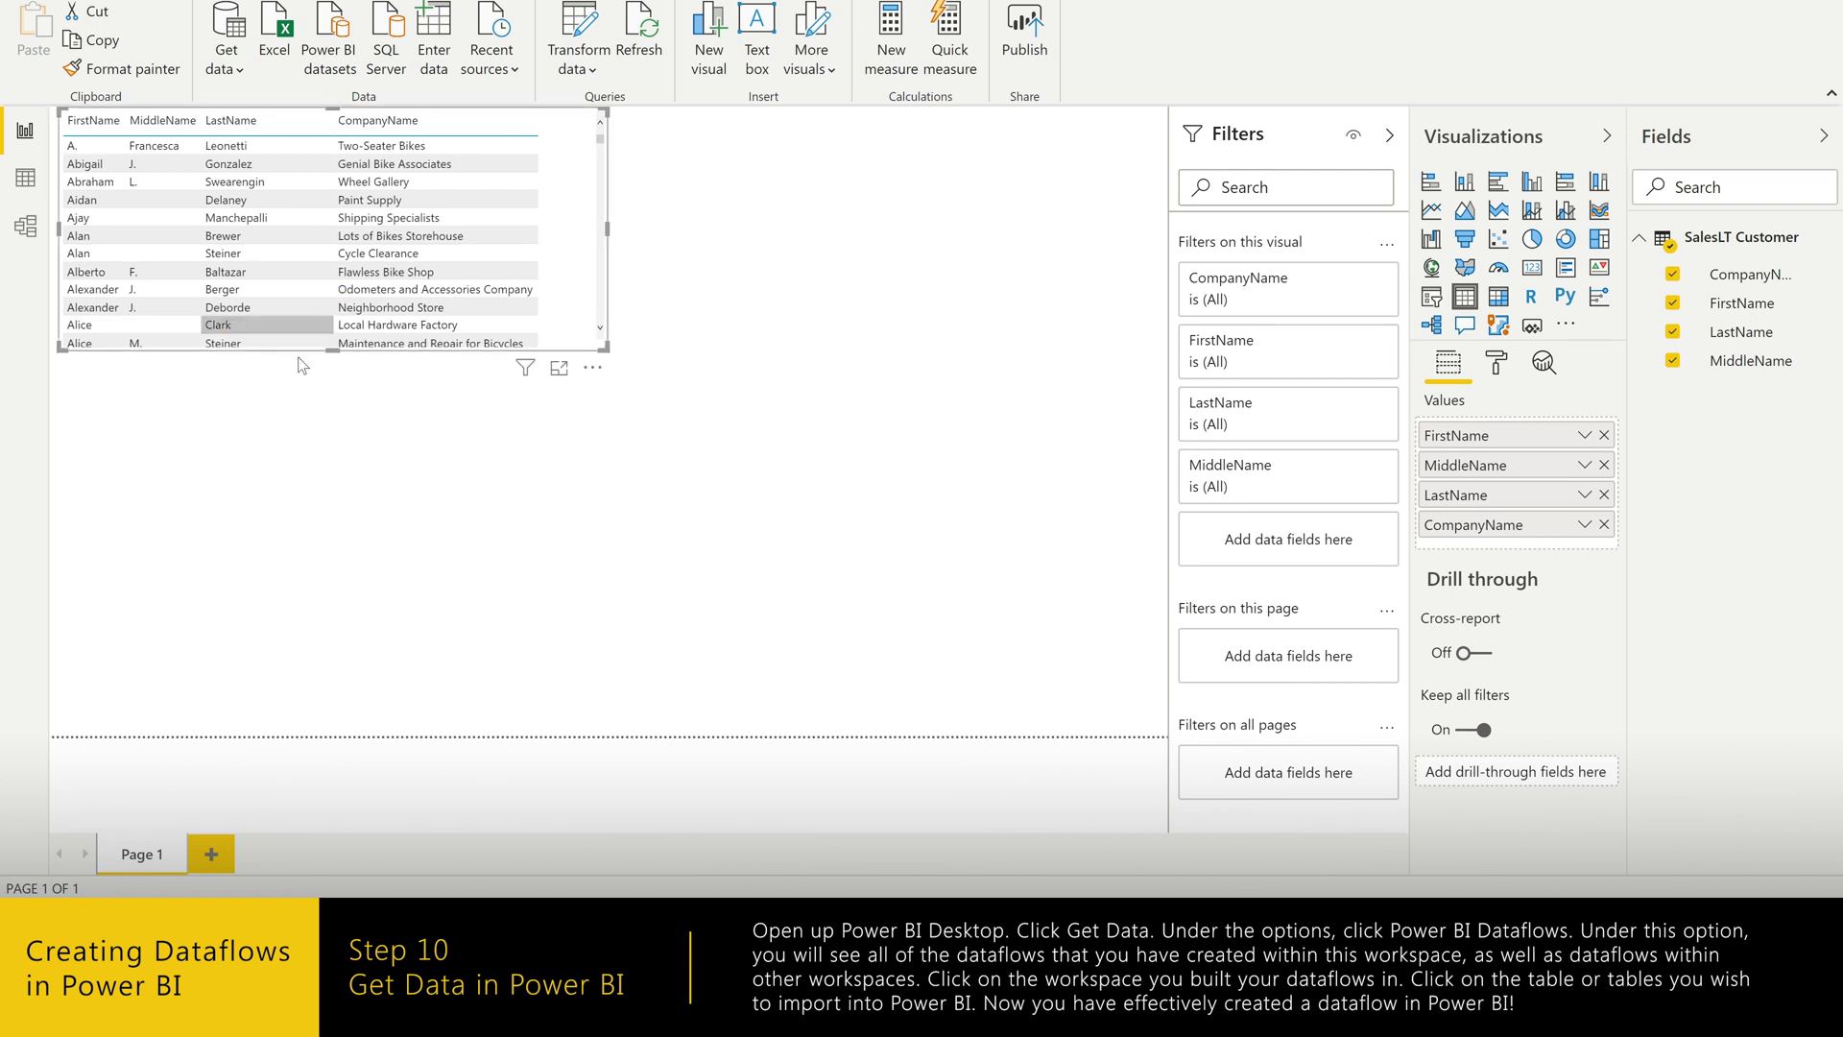
{"action": "left_click_drag", "start_coordinate": [334, 350], "coordinate": [347, 499]}
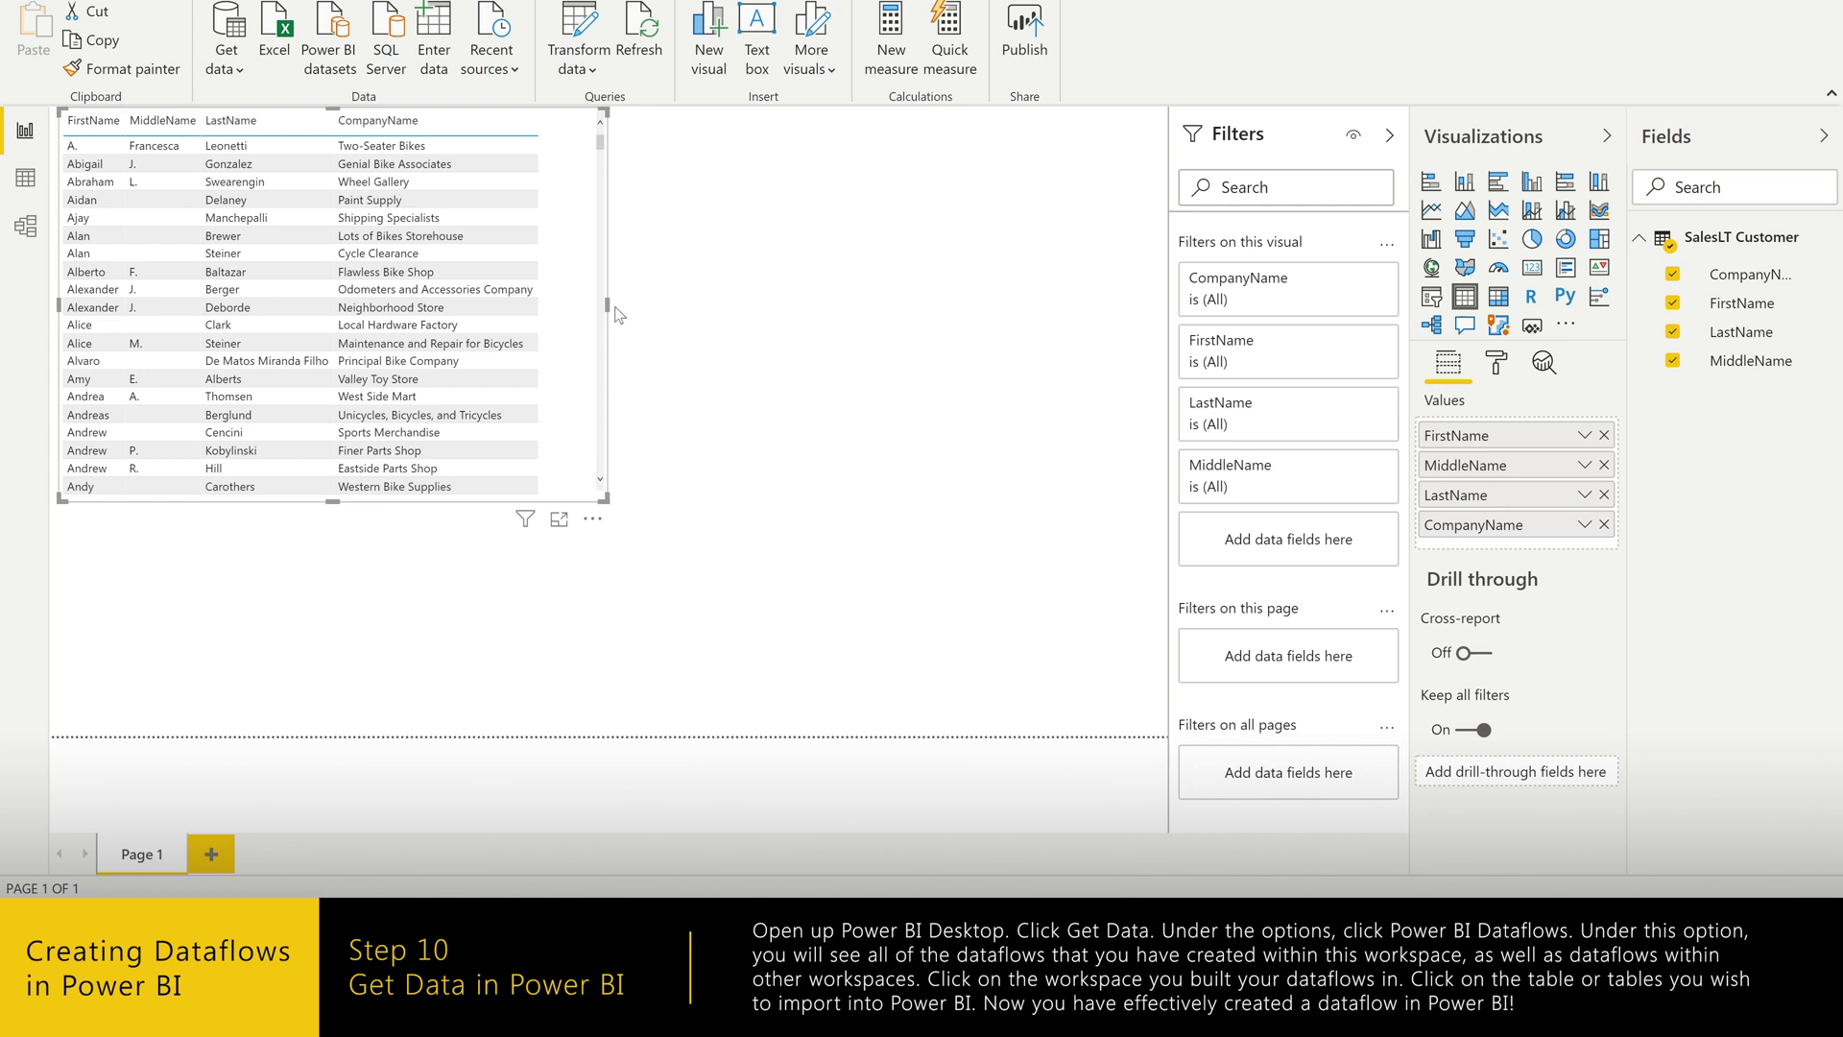
{"action": "left_click_drag", "start_coordinate": [607, 305], "coordinate": [566, 306]}
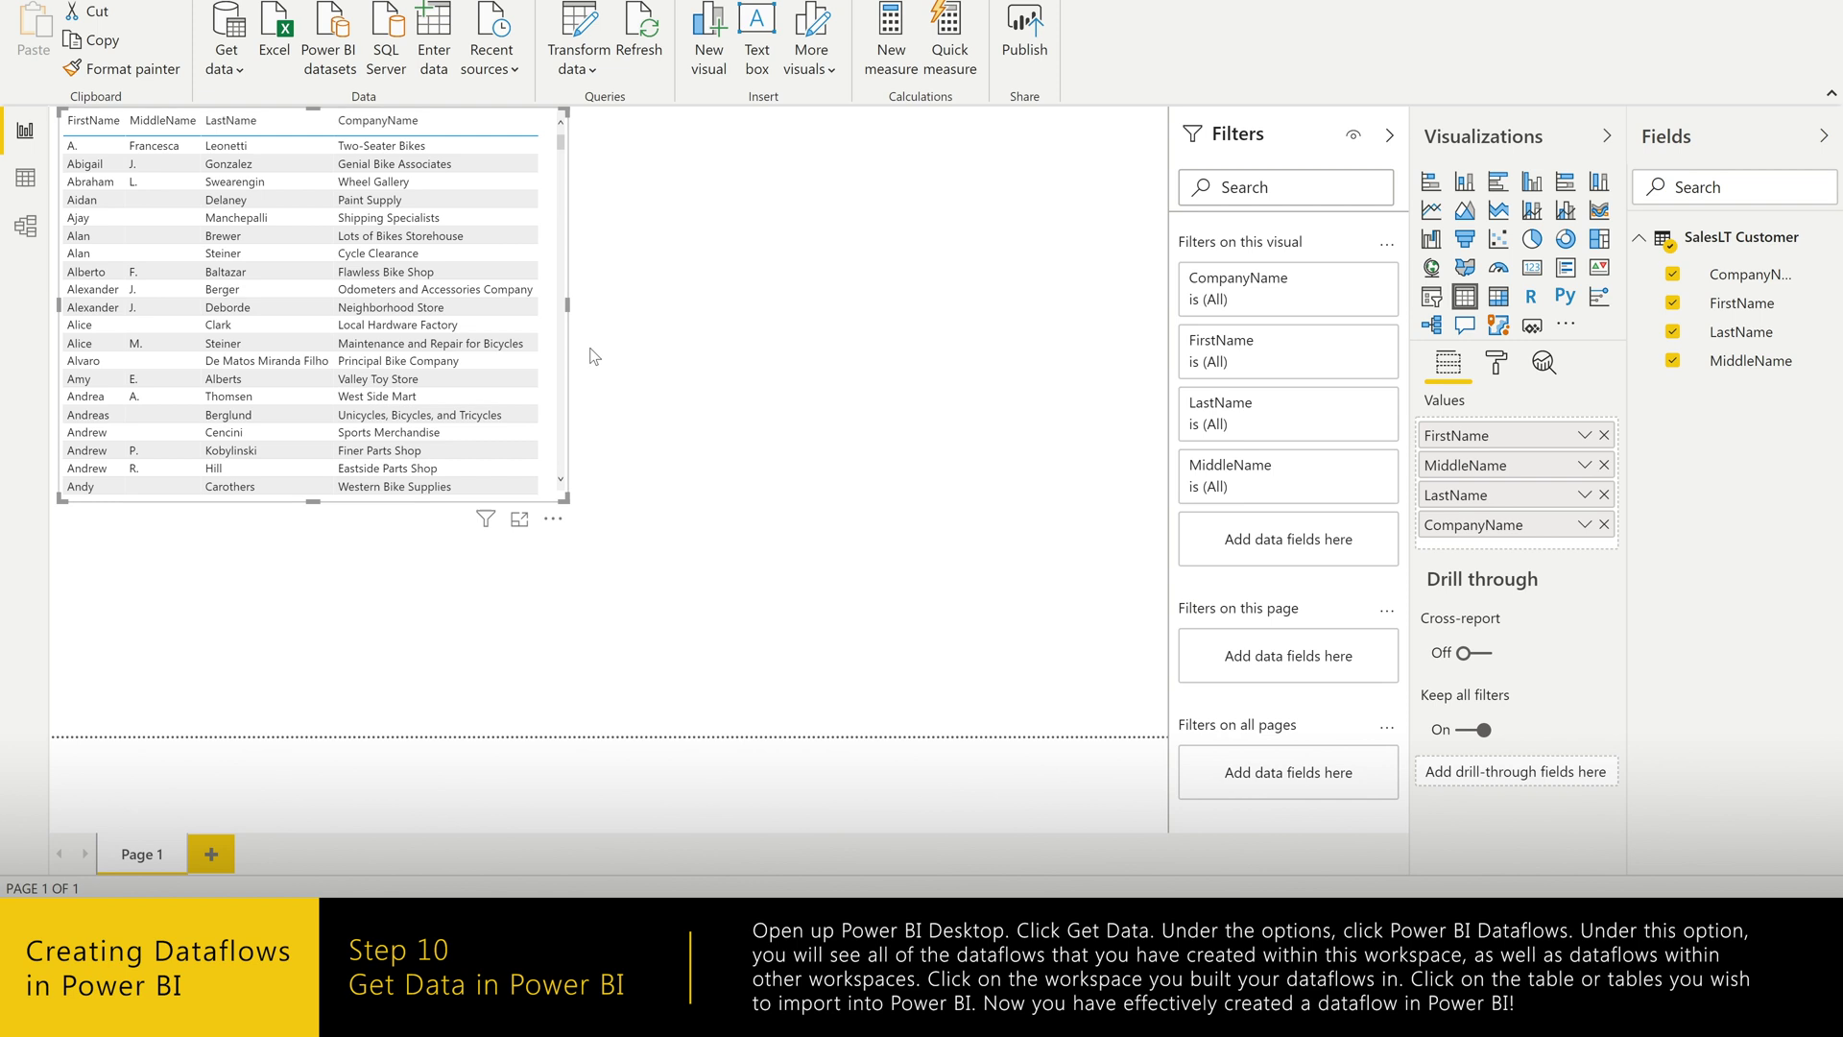
{"action": "left_click_drag", "start_coordinate": [566, 308], "coordinate": [581, 305]}
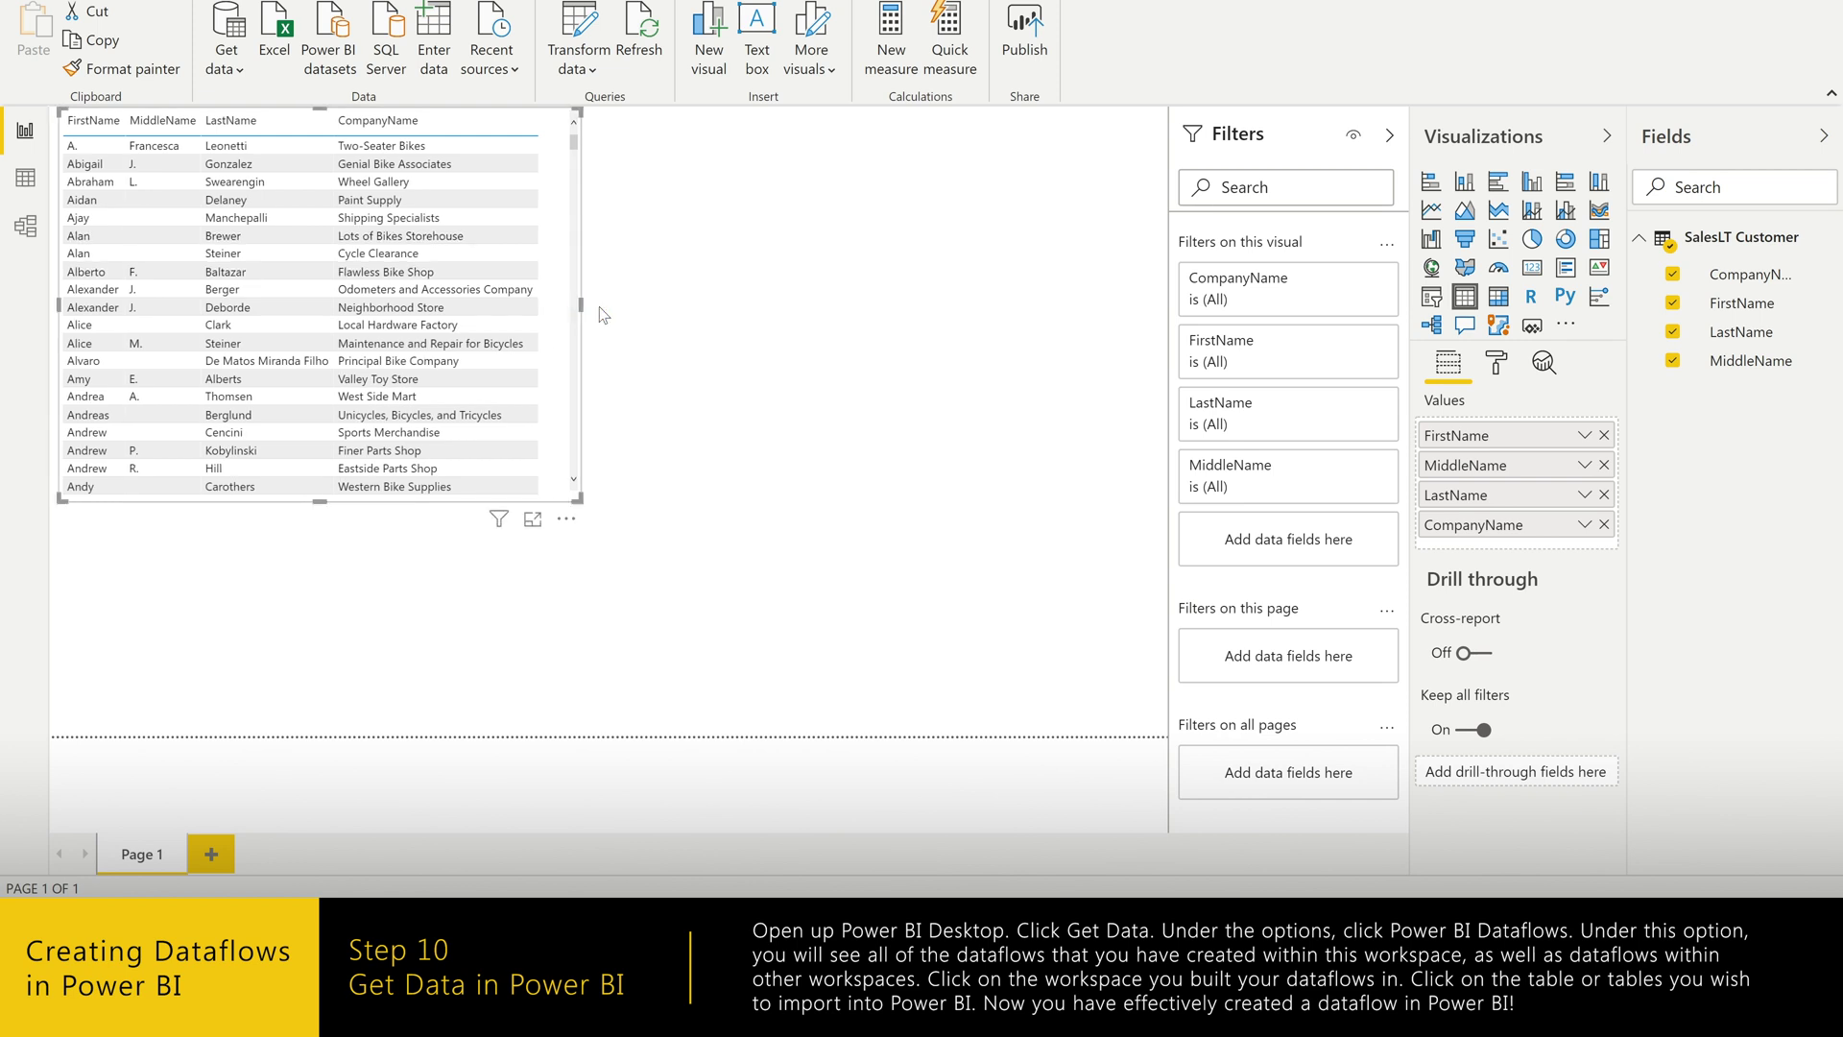
{"action": "left_click", "coordinate": [718, 256]}
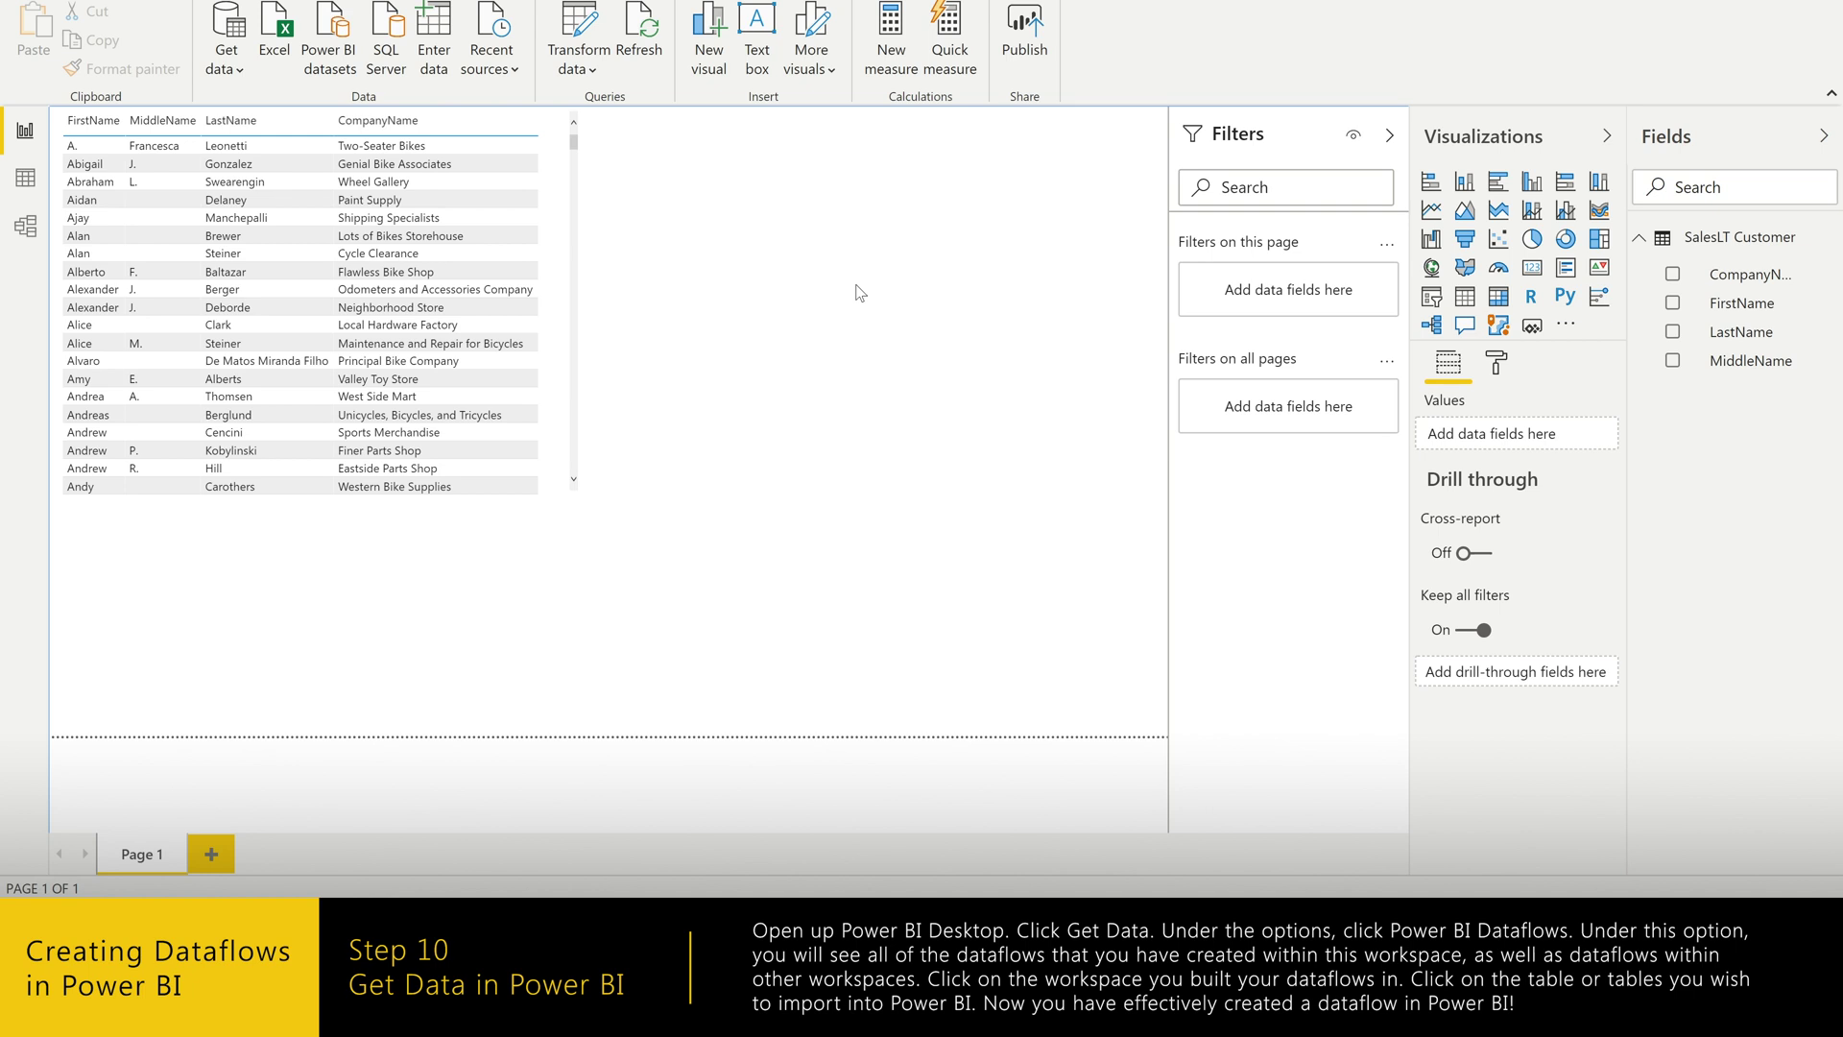
{"action": "left_click", "coordinate": [1638, 237]}
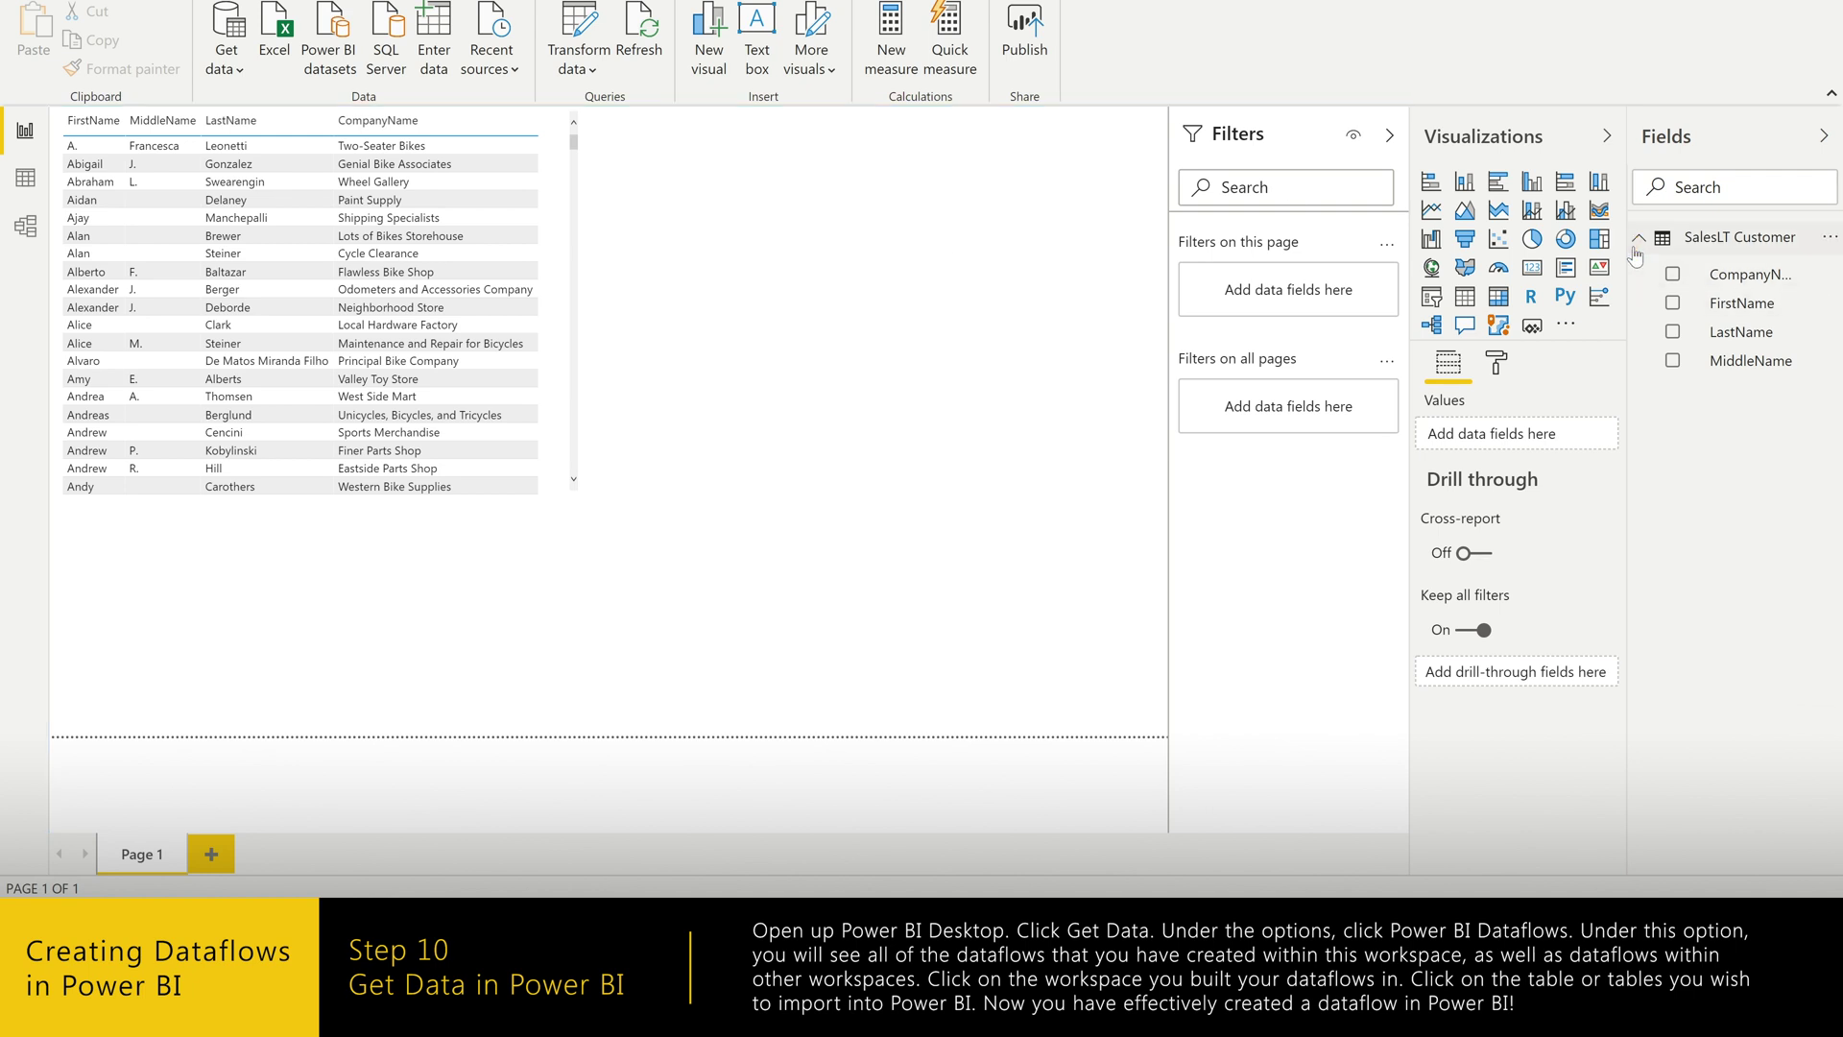